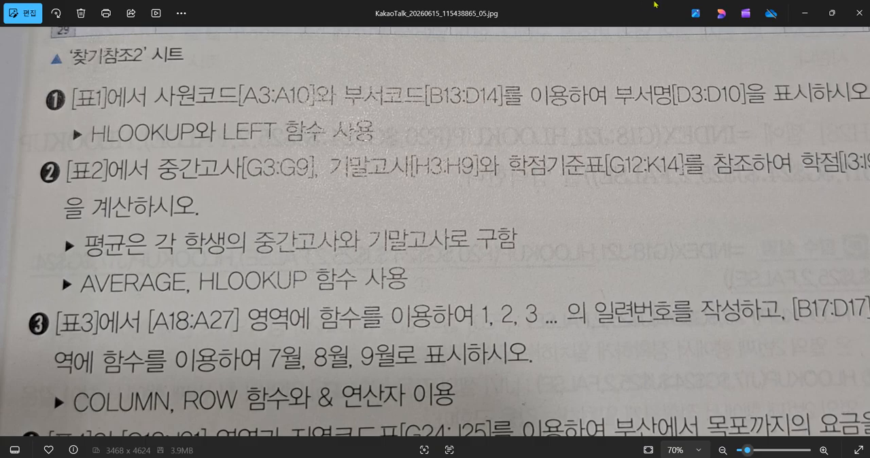
# Switch to the Excel workbook and start an HLOOKUP formula in D3 with its function arguments dialog open.
pyautogui.click(802, 19)
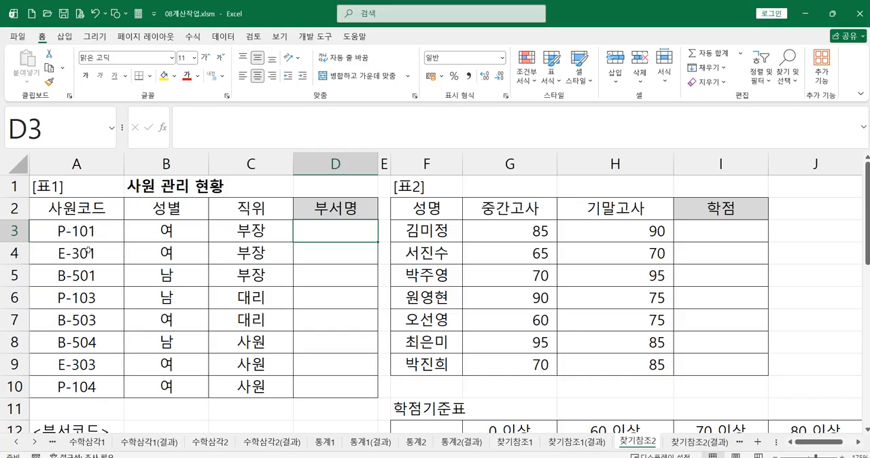
pyautogui.scroll(-2, 290, 324)
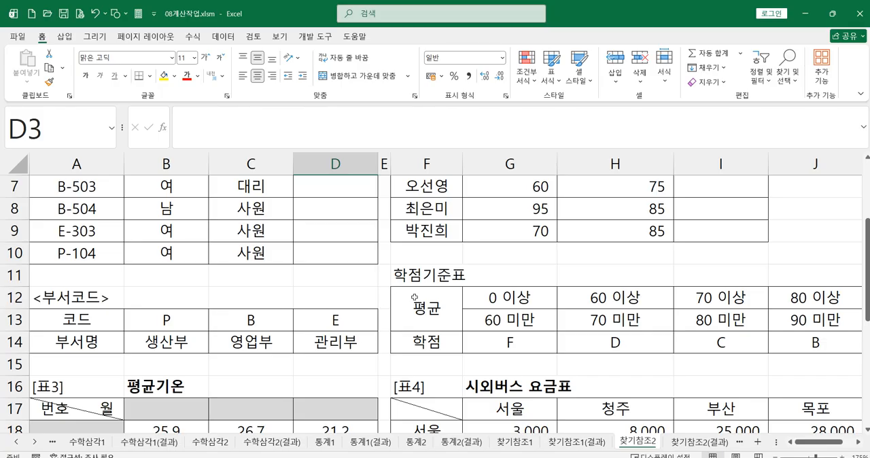
pyautogui.scroll(2, 412, 367)
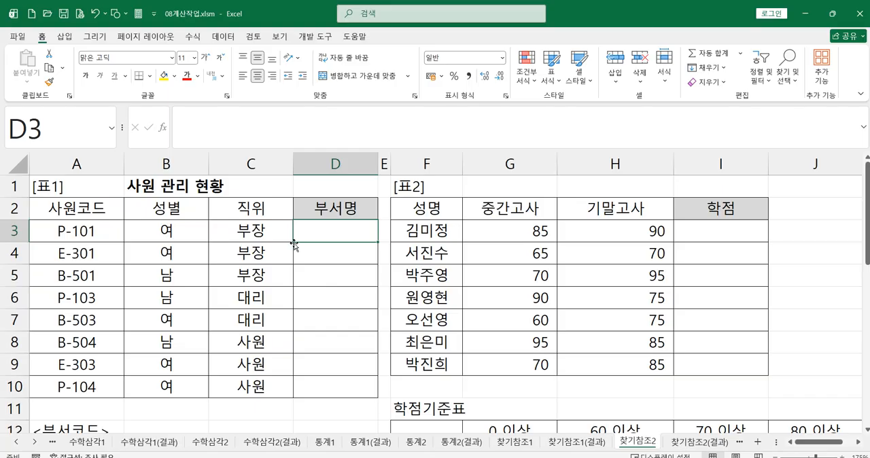
pyautogui.write('=h')
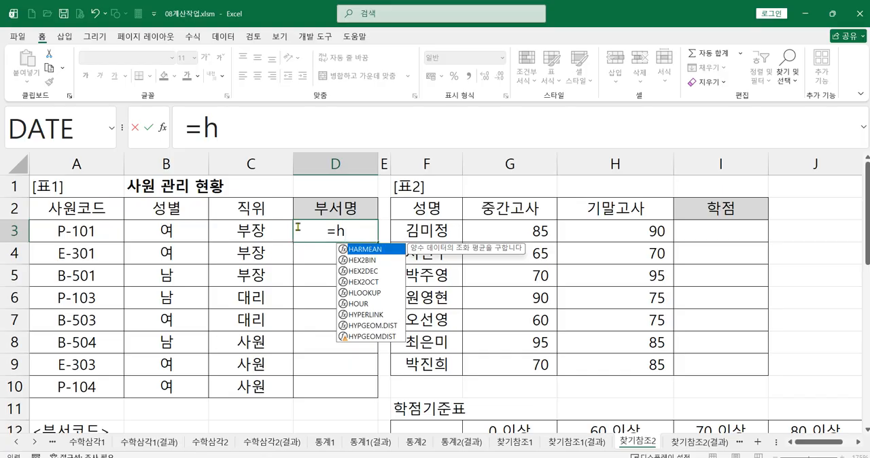
pyautogui.doubleClick(357, 291)
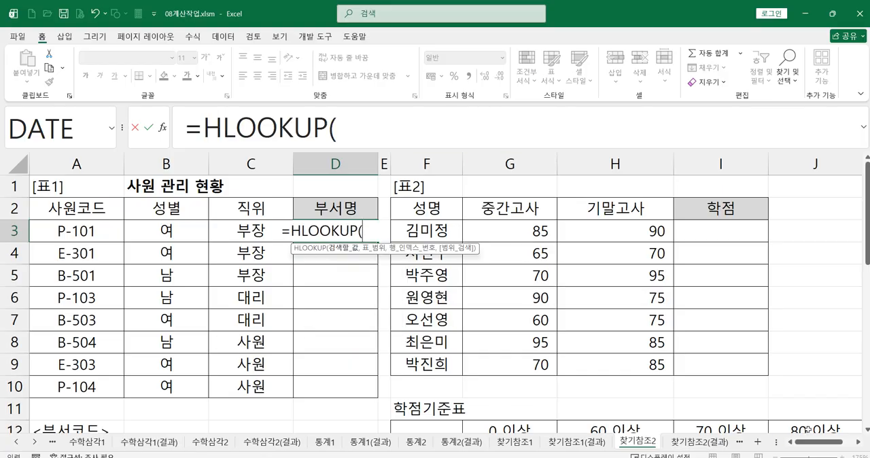
pyautogui.click(377, 134)
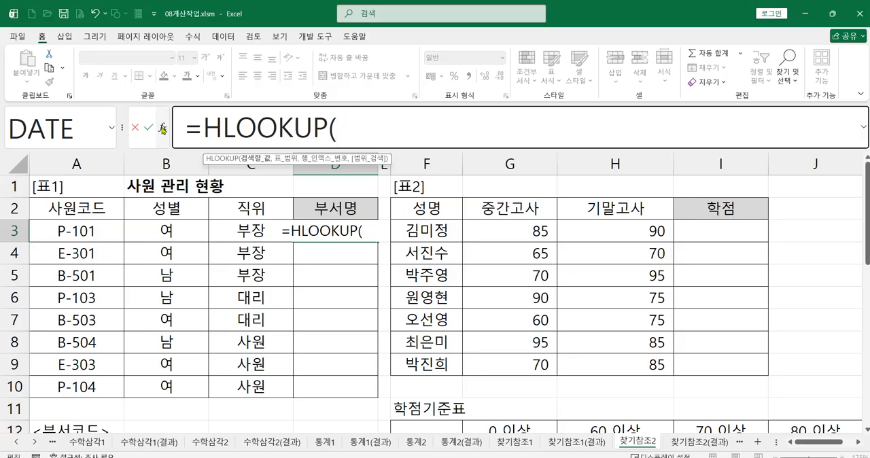
pyautogui.click(162, 128)
pyautogui.moveTo(332, 142); pyautogui.dragTo(369, 187)
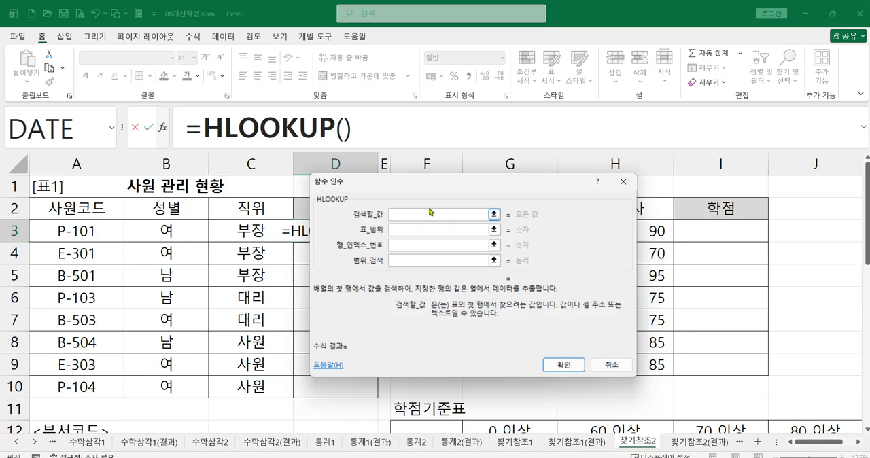
# Set the HLOOKUP lookup value to LEFT(A3,1), the first character of the employee code.
pyautogui.write('left')
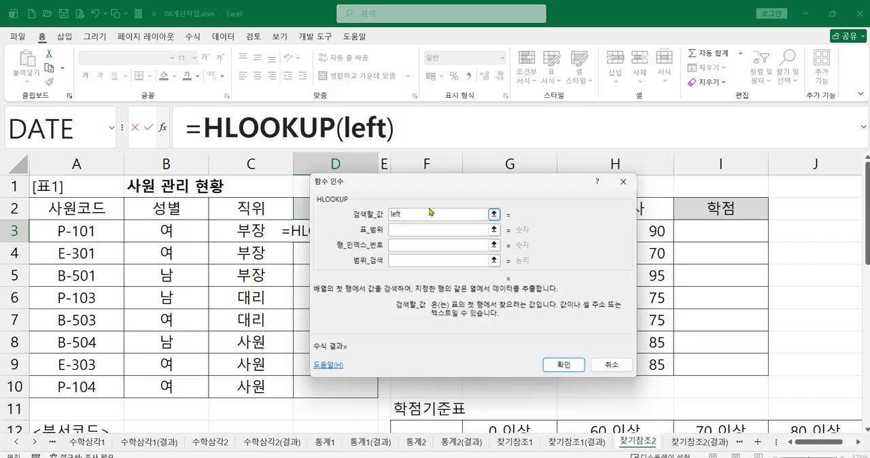
pyautogui.write('(')
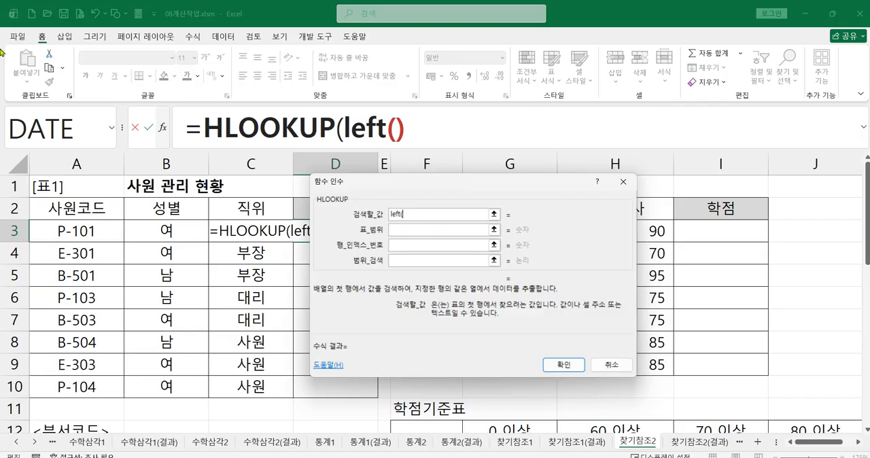
pyautogui.click(77, 230)
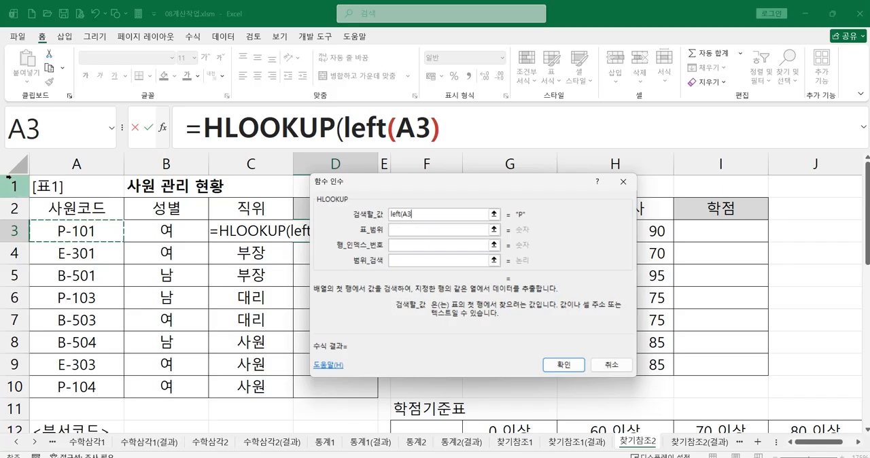
pyautogui.write(',1)')
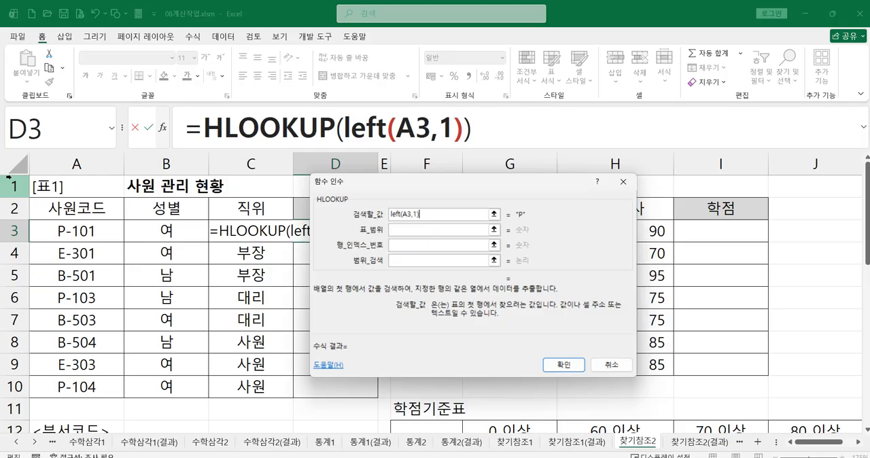
# Set the HLOOKUP table range to the department code table as the absolute reference $B$13:$D$14.
pyautogui.click(442, 235)
pyautogui.scroll(-2, 442, 234)
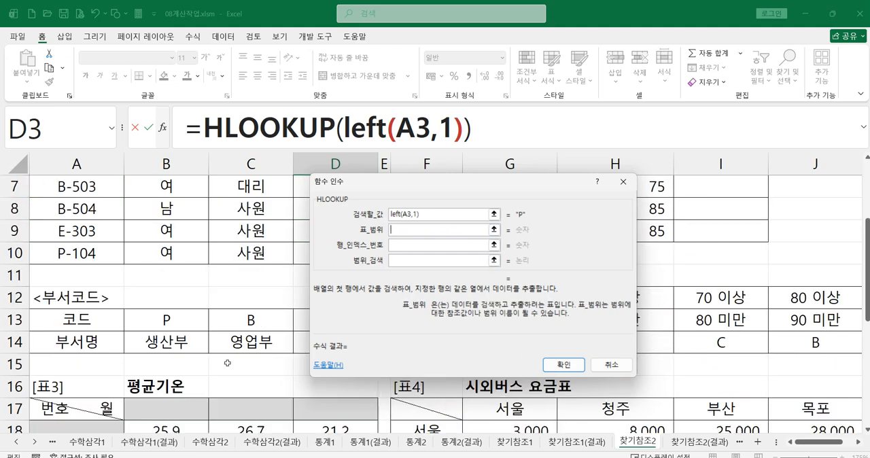
pyautogui.moveTo(406, 186); pyautogui.dragTo(479, 123)
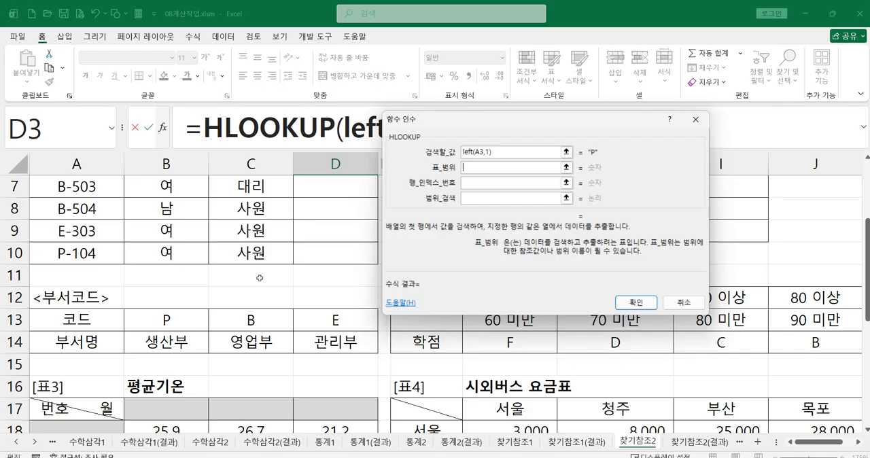
pyautogui.moveTo(141, 316); pyautogui.dragTo(299, 346)
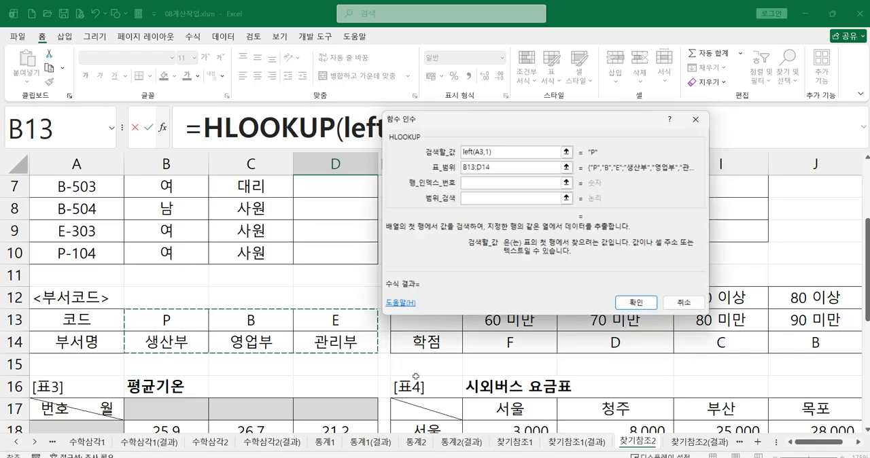
pyautogui.click(478, 184)
pyautogui.moveTo(497, 170); pyautogui.dragTo(420, 165)
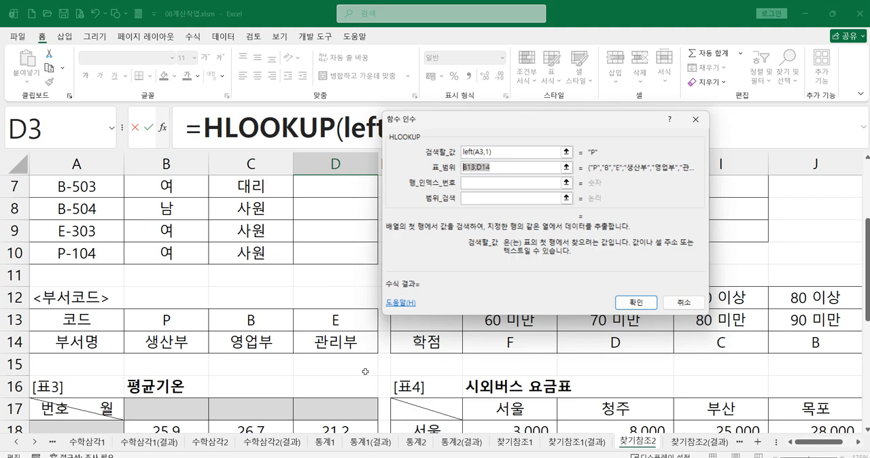
pyautogui.press('F4')
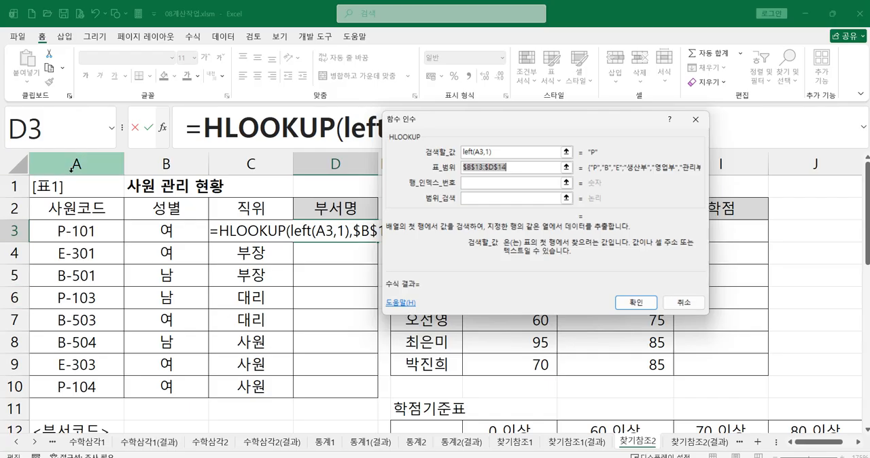
# Complete the HLOOKUP with row index 2 and range lookup 0, and fill the formula down to D10.
pyautogui.click(486, 182)
pyautogui.write('2')
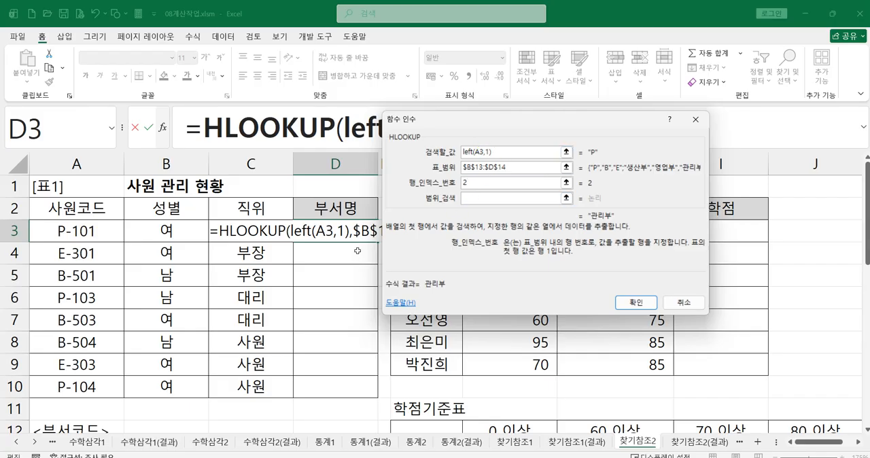
pyautogui.scroll(-3, 360, 250)
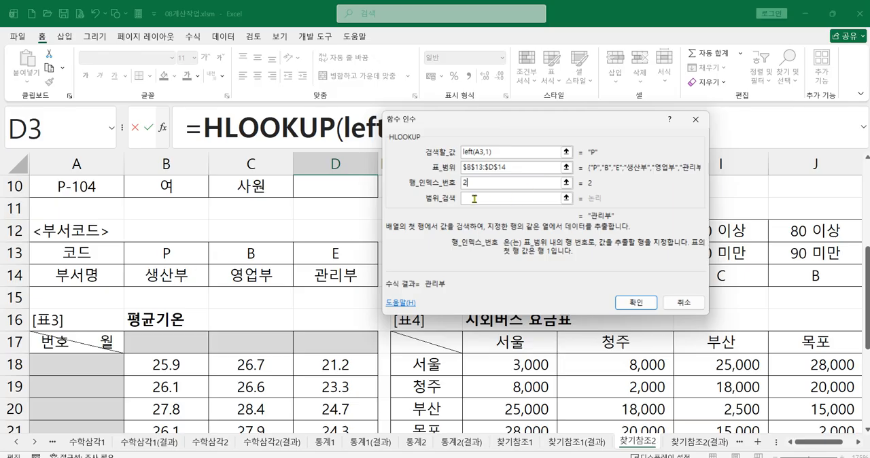
pyautogui.click(469, 199)
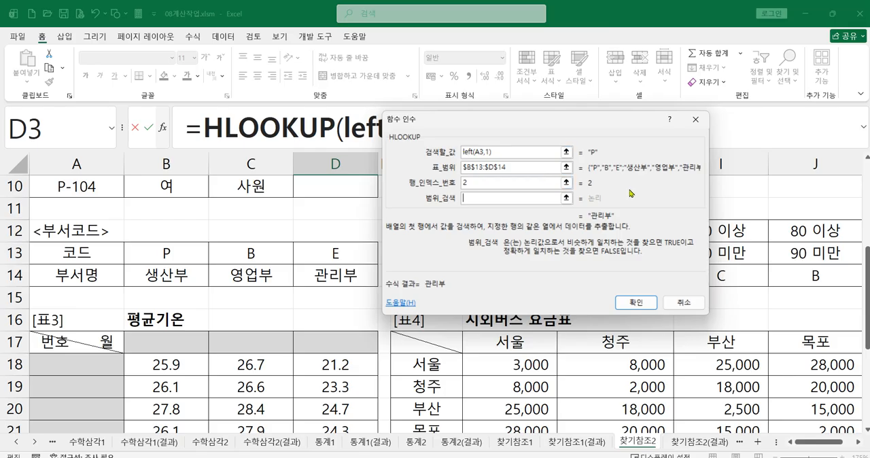
pyautogui.write('0')
pyautogui.click(634, 304)
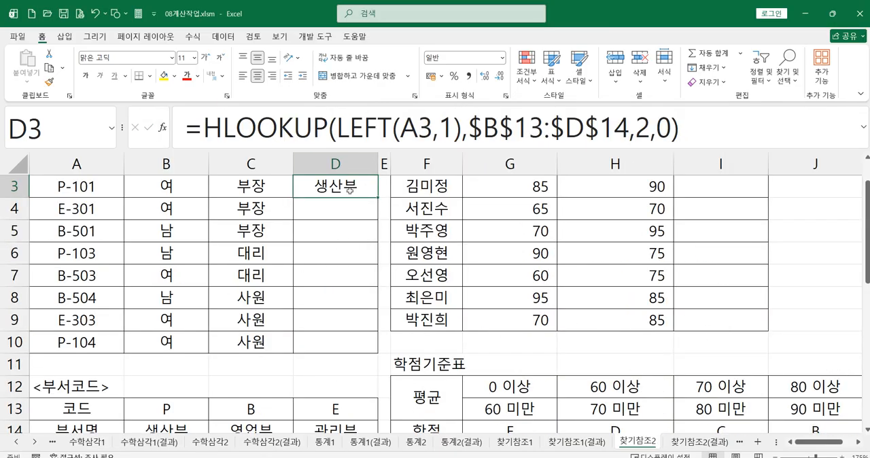
pyautogui.moveTo(378, 199); pyautogui.dragTo(364, 347)
# Review the function arguments of the HLOOKUP formula in D3 and close the dialog.
pyautogui.click(243, 136)
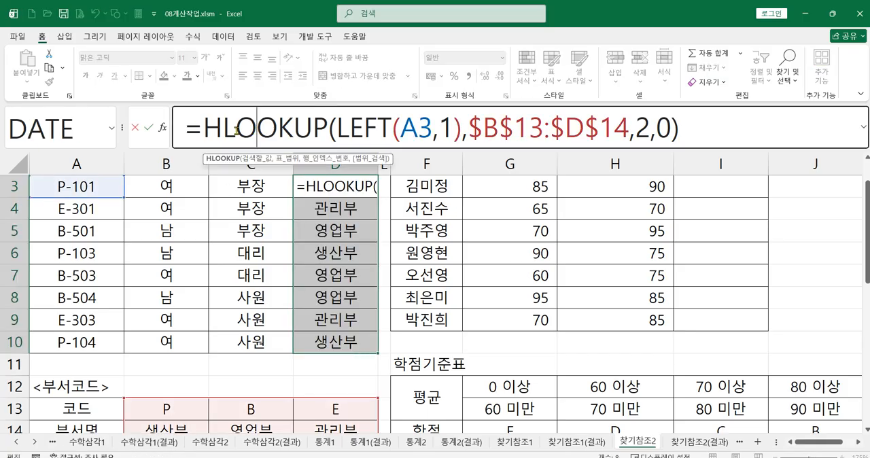
pyautogui.click(163, 128)
pyautogui.moveTo(468, 132); pyautogui.dragTo(159, 178)
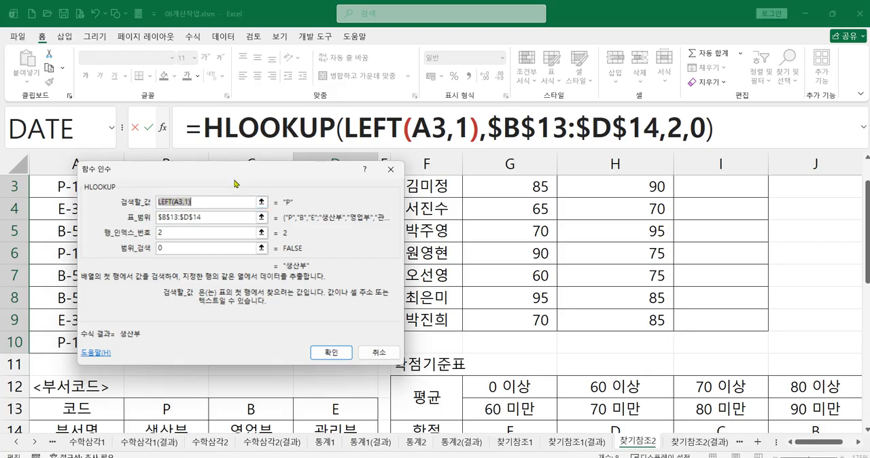
pyautogui.moveTo(236, 179); pyautogui.dragTo(209, 169)
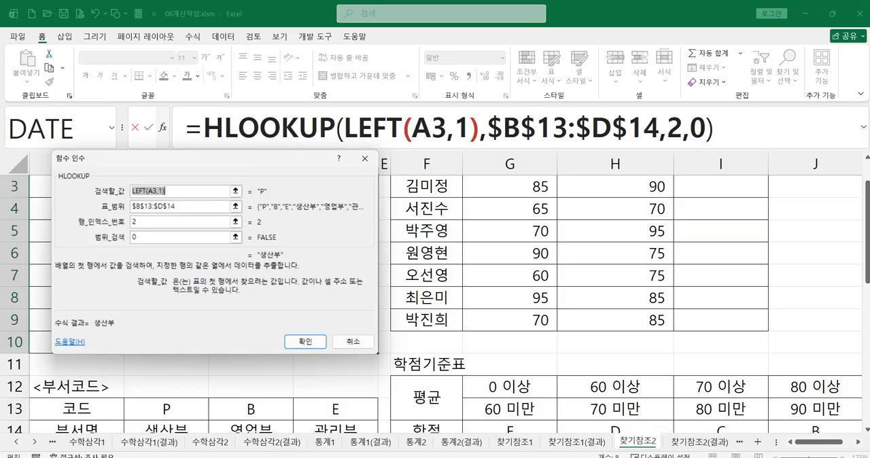
pyautogui.hotkey('ctrl', '2')
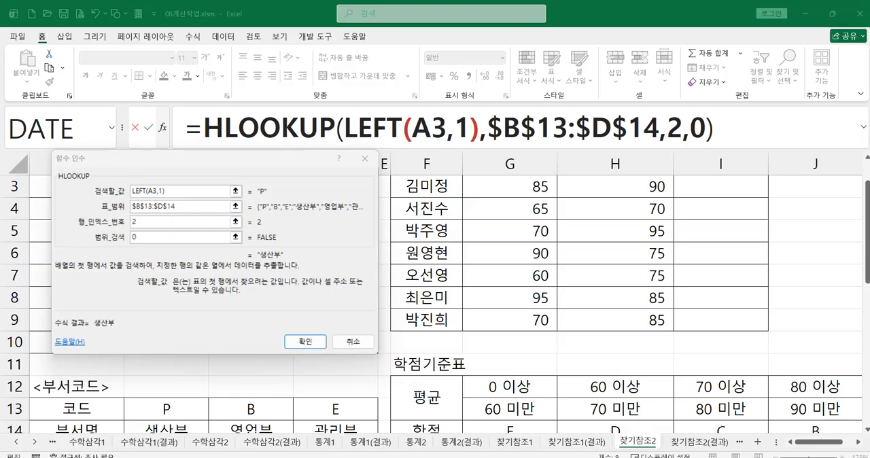
pyautogui.click(316, 344)
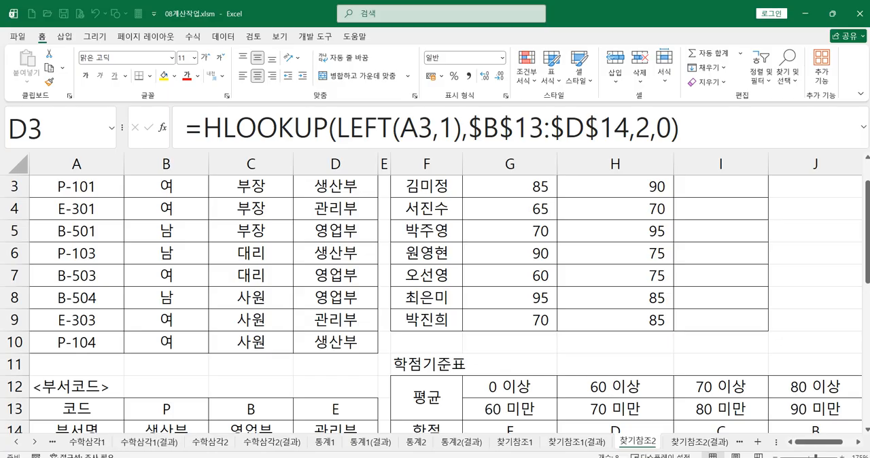
# Switch to the exercise image in the photo viewer, read the [표2] grade instructions, and return to Excel.
pyautogui.click(689, 457)
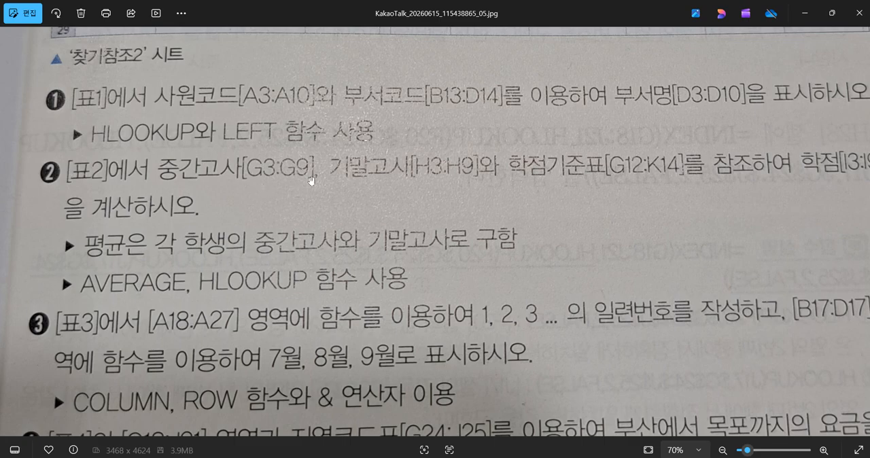
pyautogui.moveTo(599, 189); pyautogui.dragTo(687, 204)
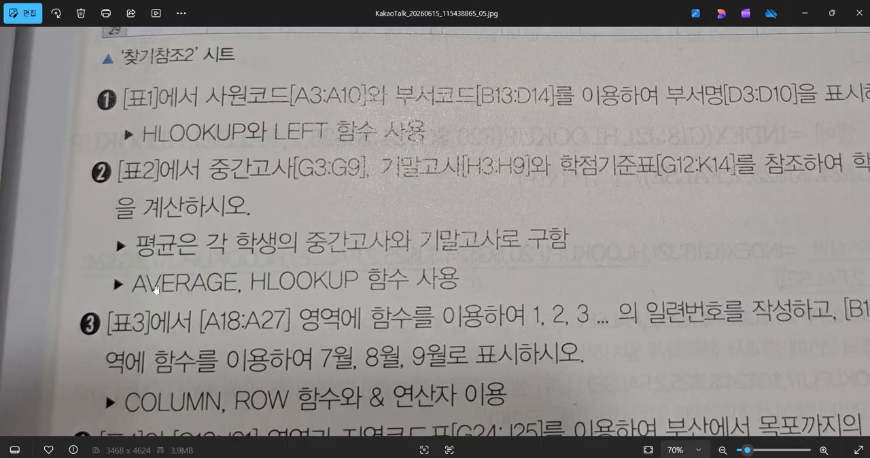
pyautogui.click(805, 13)
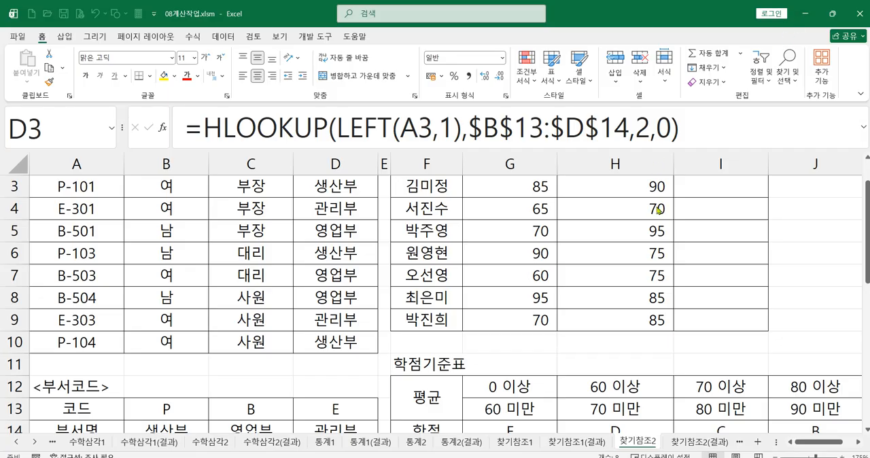
# Enter =AVERAGE(G3:H3) in I3 to average the first student's midterm and final scores, and reselect I3.
pyautogui.scroll(1, 658, 211)
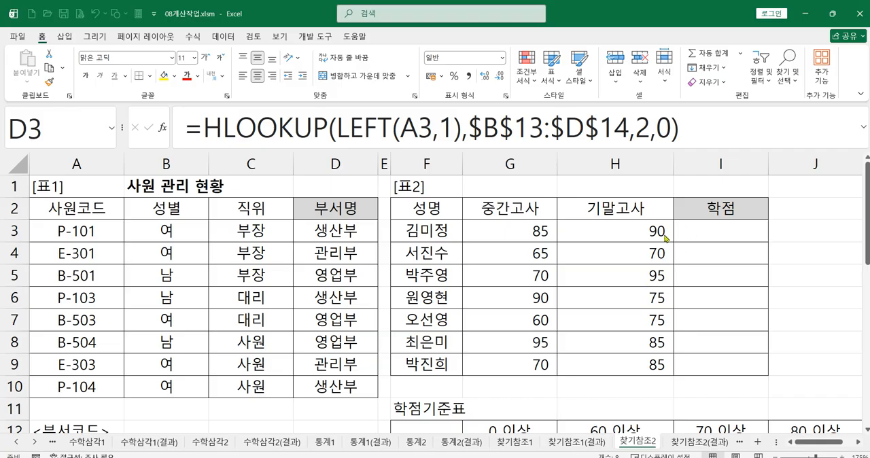
pyautogui.hotkey('ctrl', 'shift', 'Down')
pyautogui.click(504, 233)
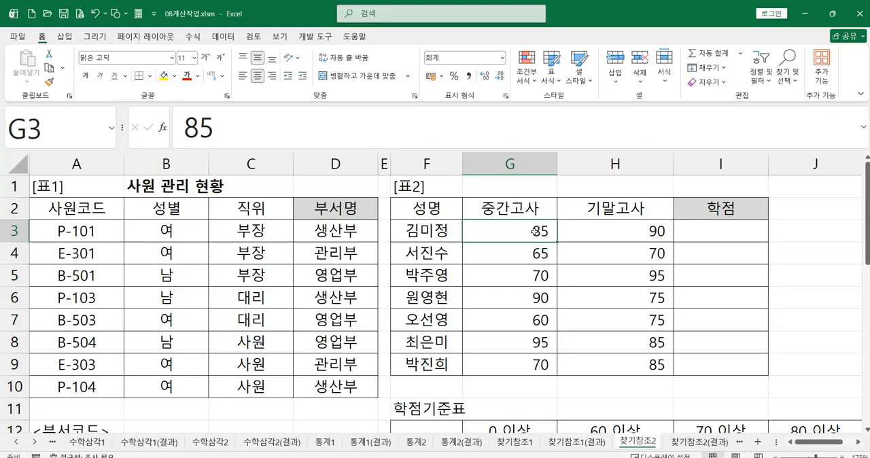
pyautogui.click(622, 231)
pyautogui.click(715, 236)
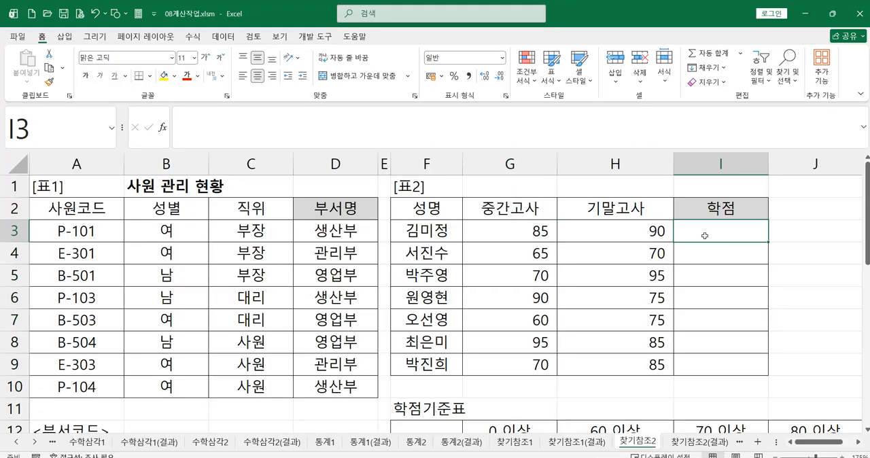
pyautogui.write('=av')
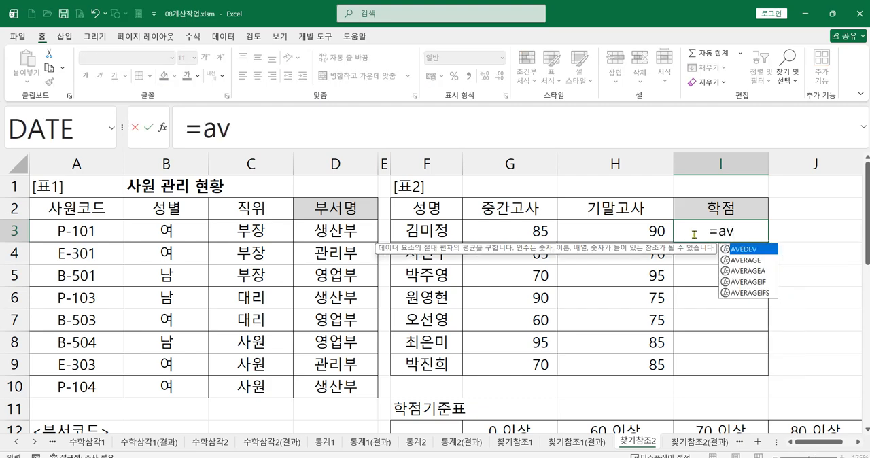
pyautogui.doubleClick(744, 261)
pyautogui.moveTo(532, 231); pyautogui.dragTo(604, 238)
pyautogui.write(')')
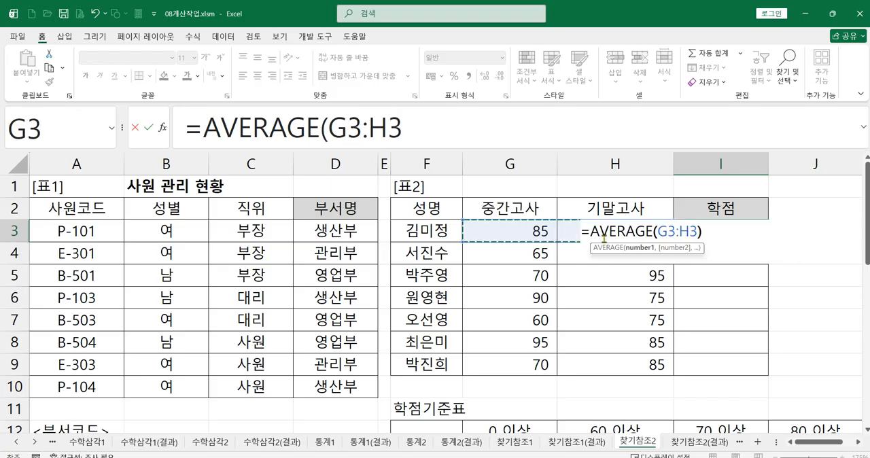
pyautogui.press('Return')
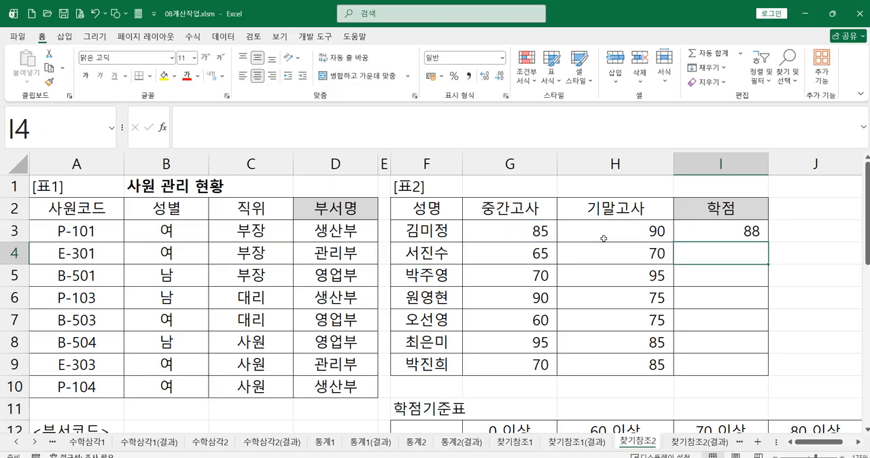
pyautogui.click(738, 227)
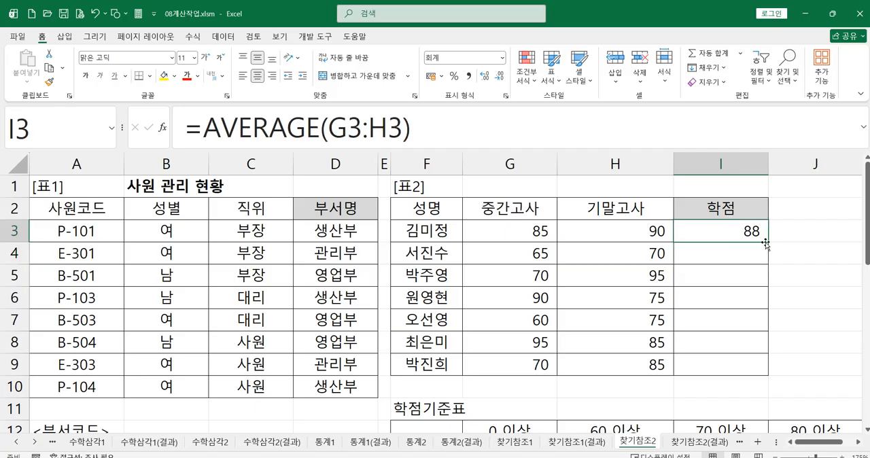
# Fill the AVERAGE formula from I3 down to I9.
pyautogui.moveTo(769, 242); pyautogui.dragTo(753, 373)
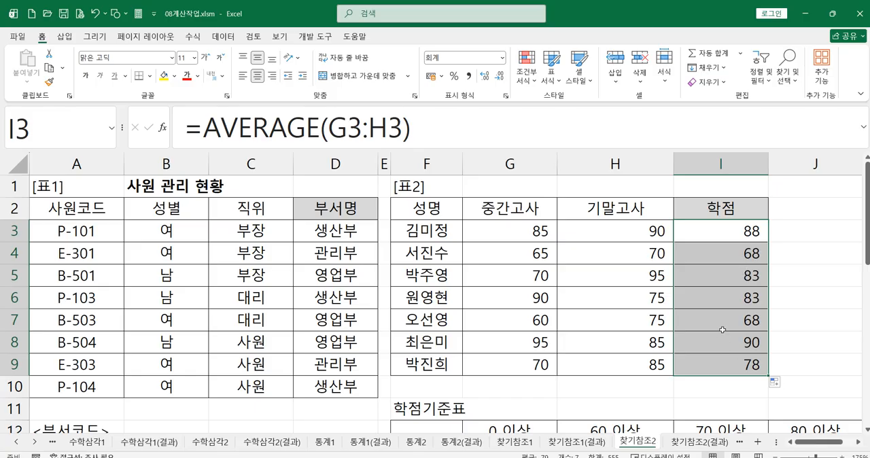
# Examine the minimum scores for each grade in G12:K12 of the 학점기준표.
pyautogui.scroll(-1, 714, 327)
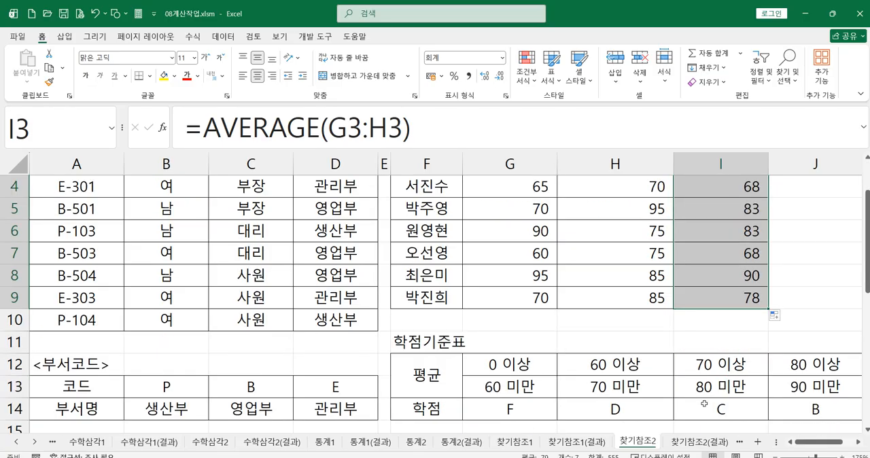
pyautogui.click(859, 442)
pyautogui.click(859, 442)
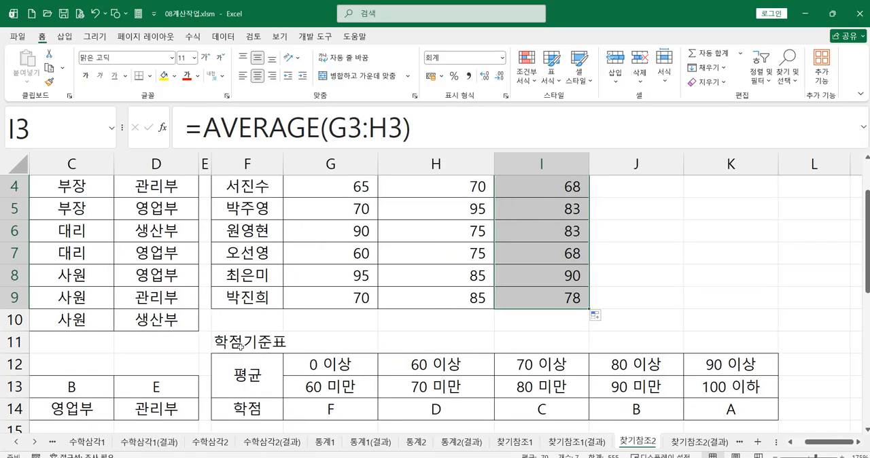
pyautogui.click(337, 367)
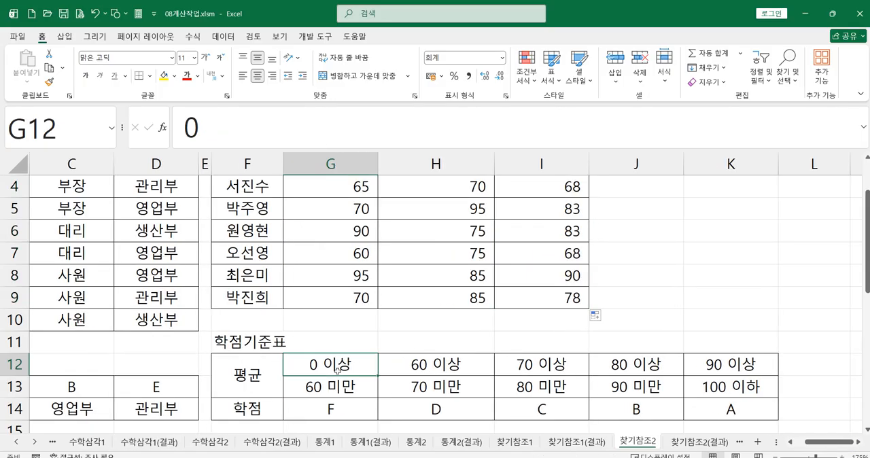
pyautogui.click(427, 365)
pyautogui.click(545, 364)
pyautogui.click(629, 372)
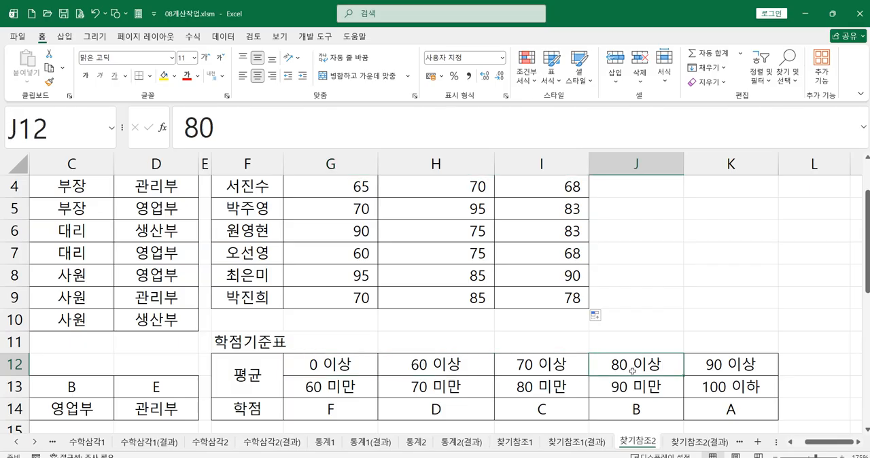
pyautogui.click(723, 367)
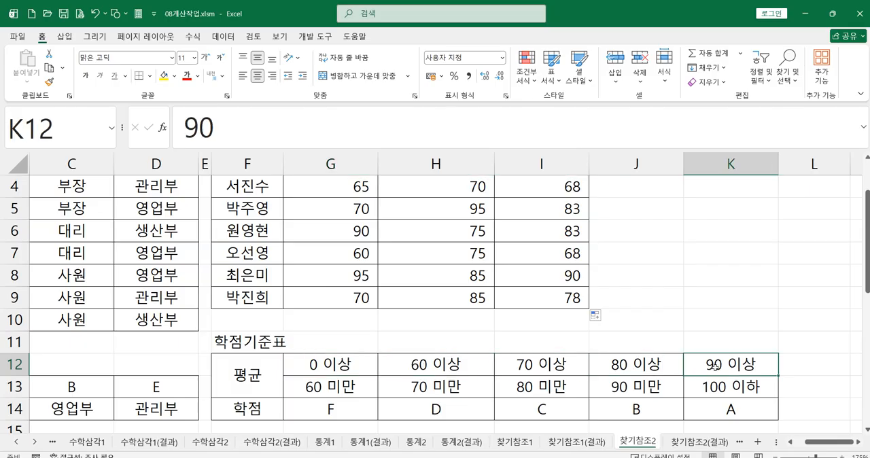
pyautogui.click(665, 367)
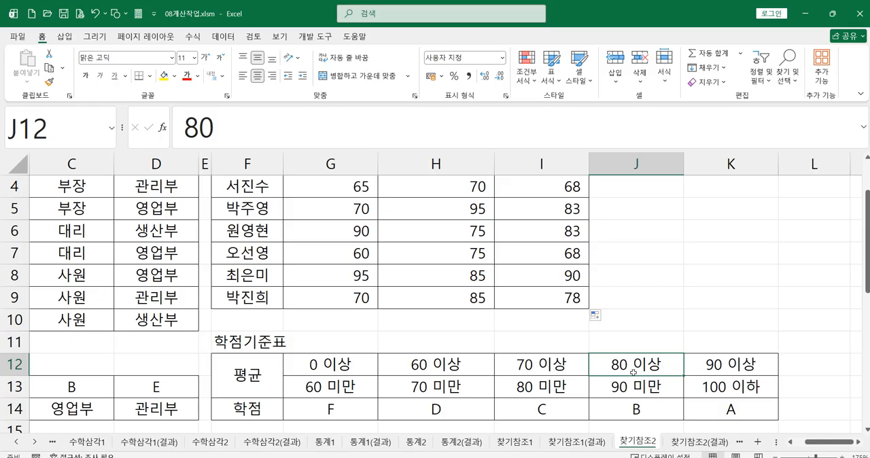
pyautogui.click(715, 365)
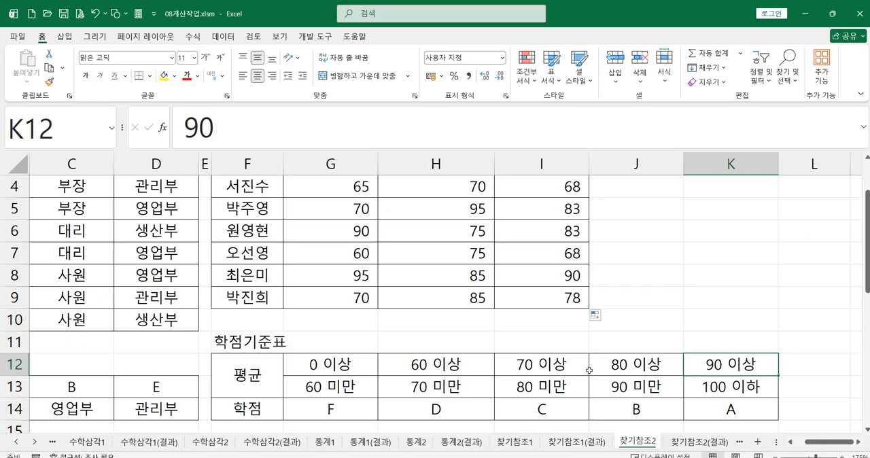
pyautogui.click(523, 370)
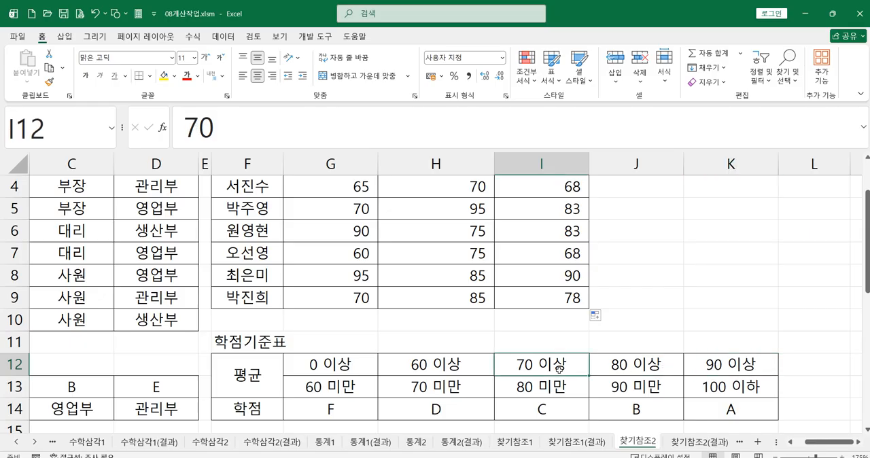
pyautogui.click(313, 367)
pyautogui.click(404, 368)
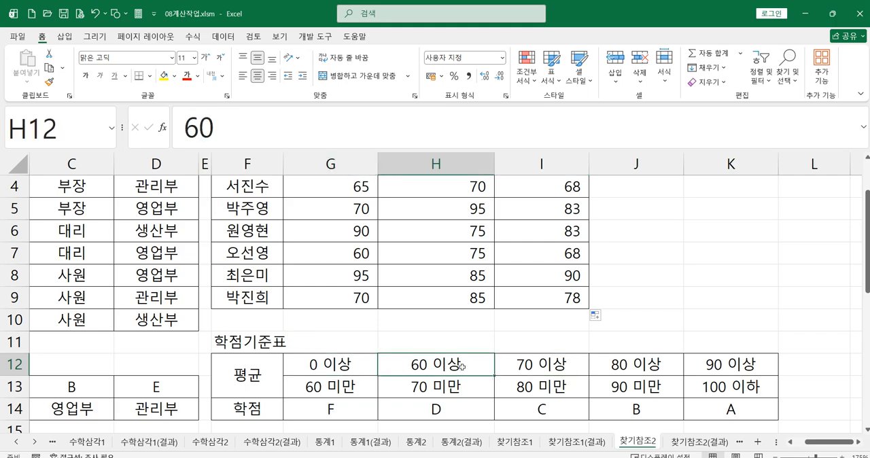
pyautogui.click(534, 368)
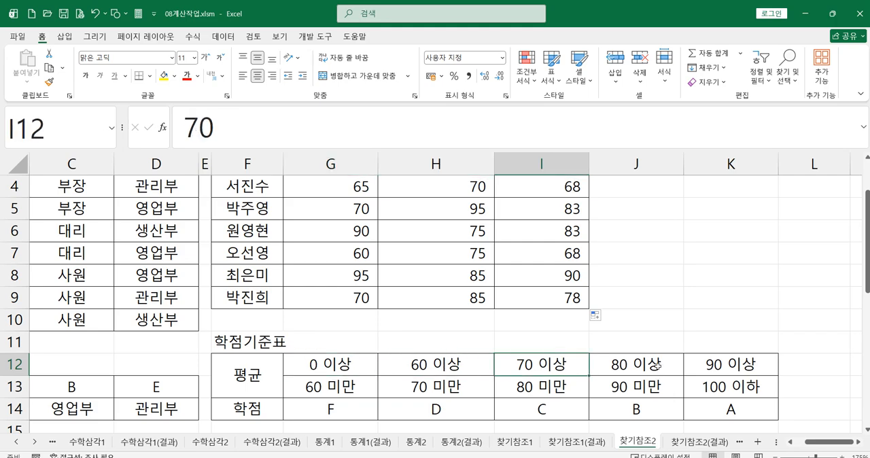
pyautogui.click(657, 367)
pyautogui.click(708, 365)
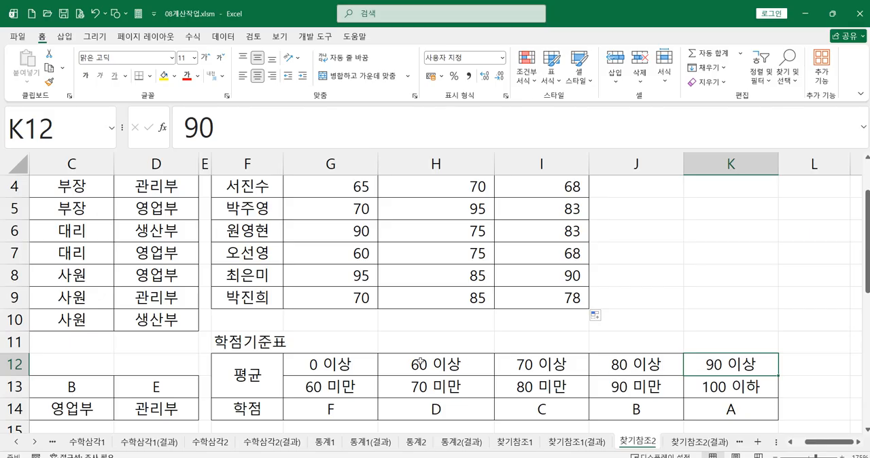
# Compare the student averages in column I with the score bounds in rows 12 and 13 of the 학점기준표.
pyautogui.click(430, 394)
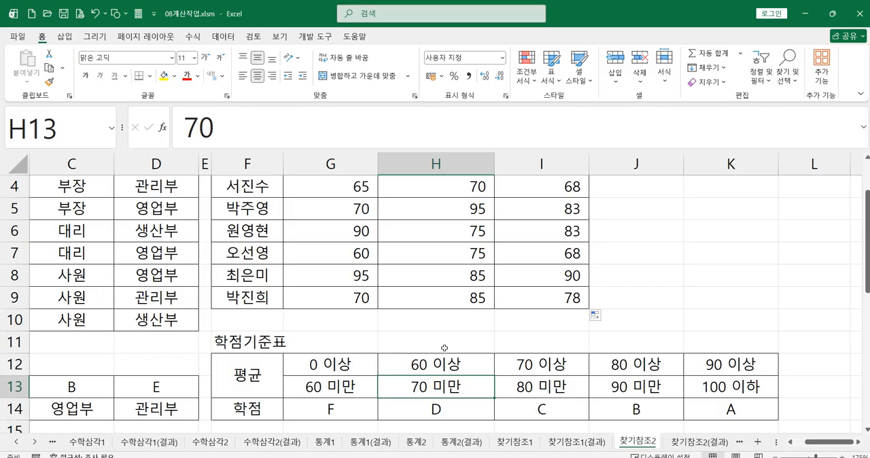
pyautogui.click(647, 367)
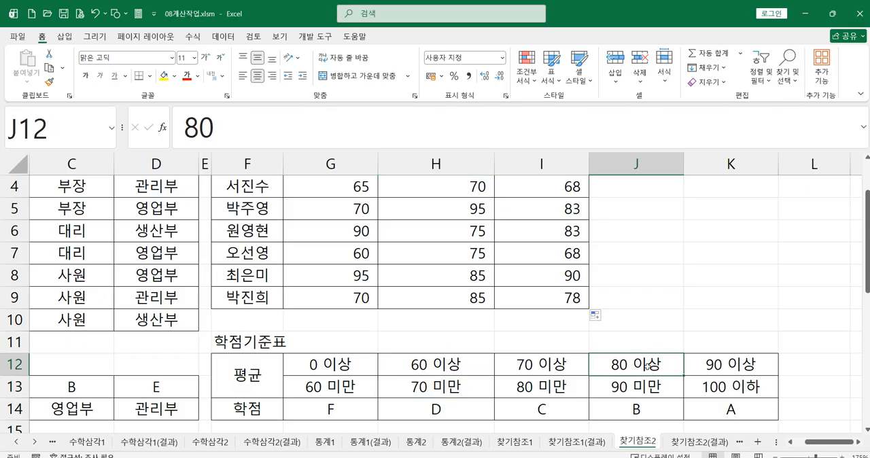
pyautogui.click(573, 368)
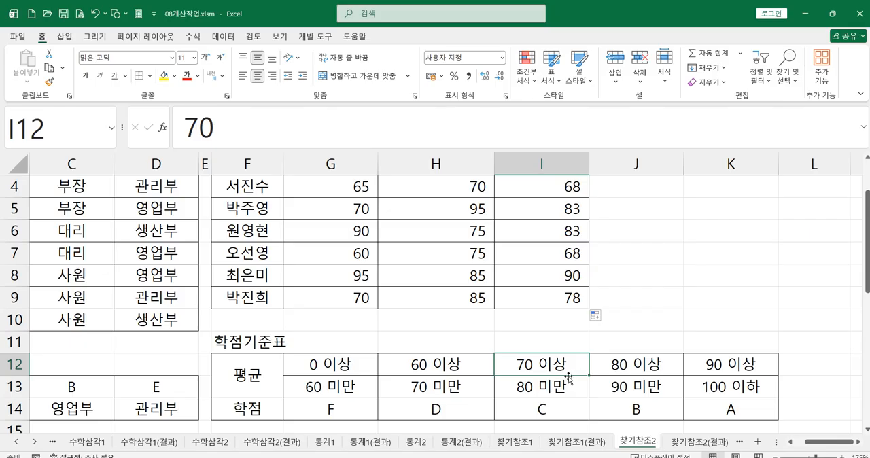
pyautogui.scroll(1, 511, 368)
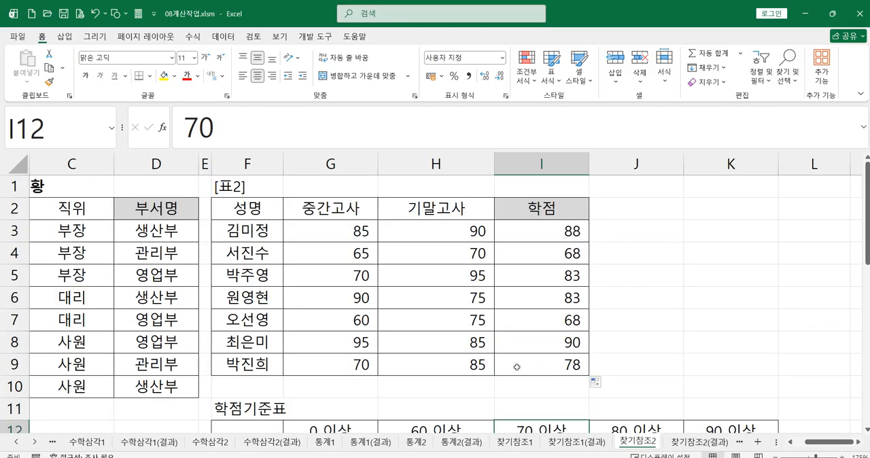
pyautogui.click(569, 231)
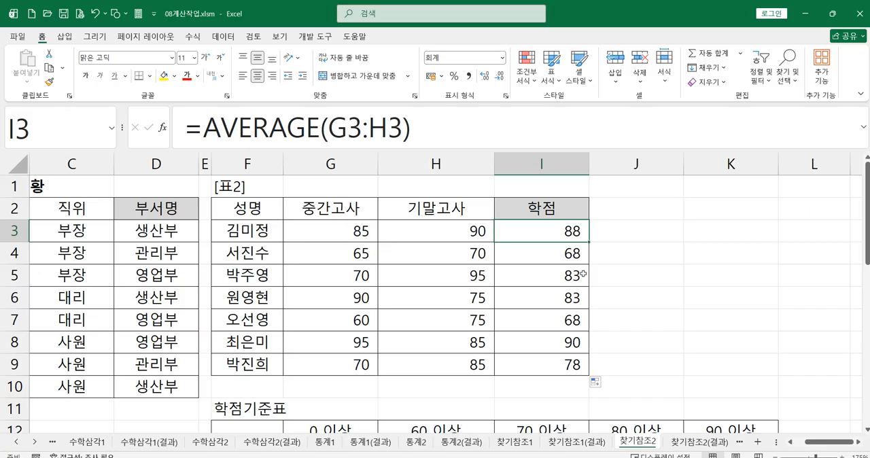
pyautogui.scroll(-1, 662, 322)
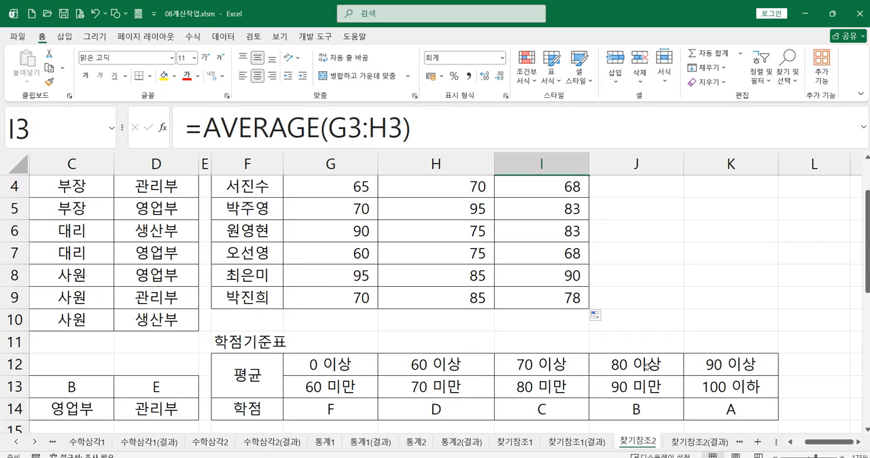
pyautogui.click(646, 384)
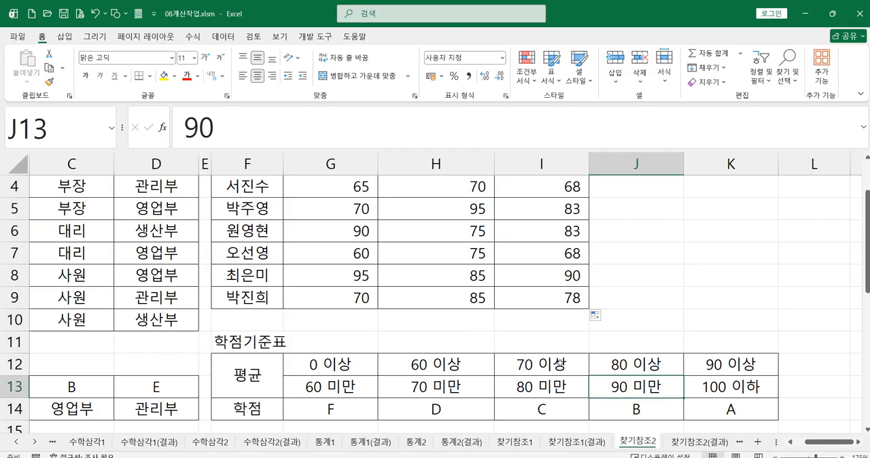
pyautogui.scroll(1, 664, 323)
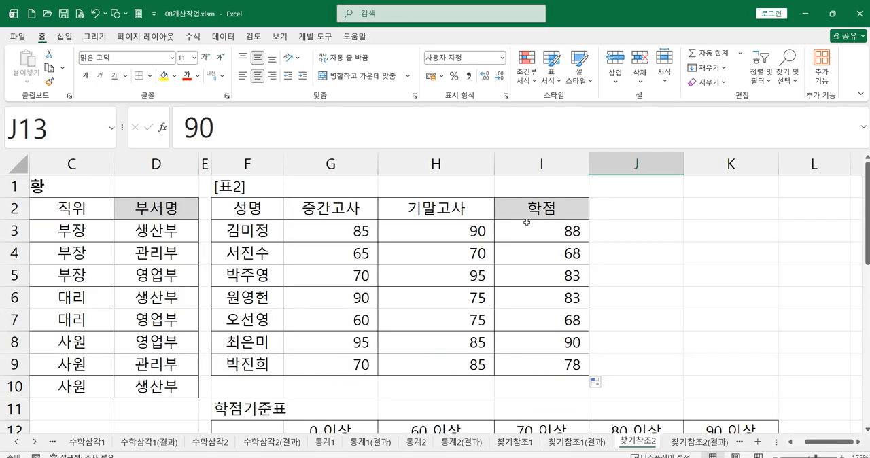
# Clear the average formulas from I3:I9 in the 학점 column.
pyautogui.moveTo(554, 234); pyautogui.dragTo(544, 363)
pyautogui.press('Delete')
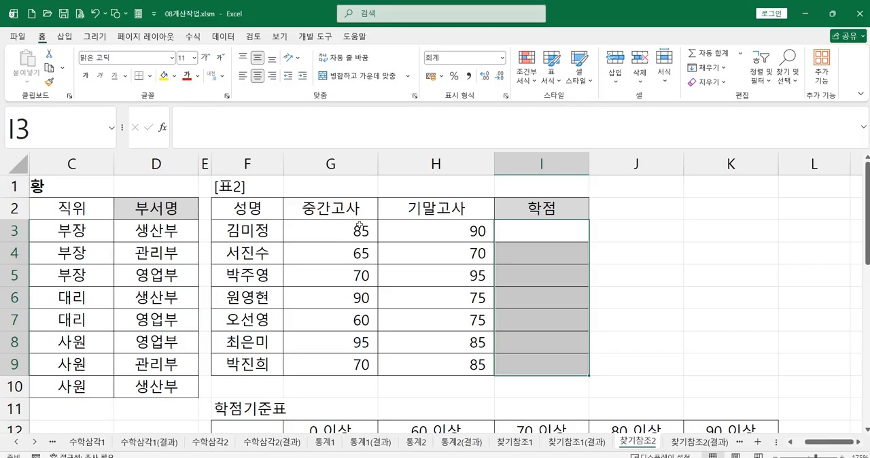
# Start an HLOOKUP formula in I3 and open its function arguments dialog.
pyautogui.click(526, 234)
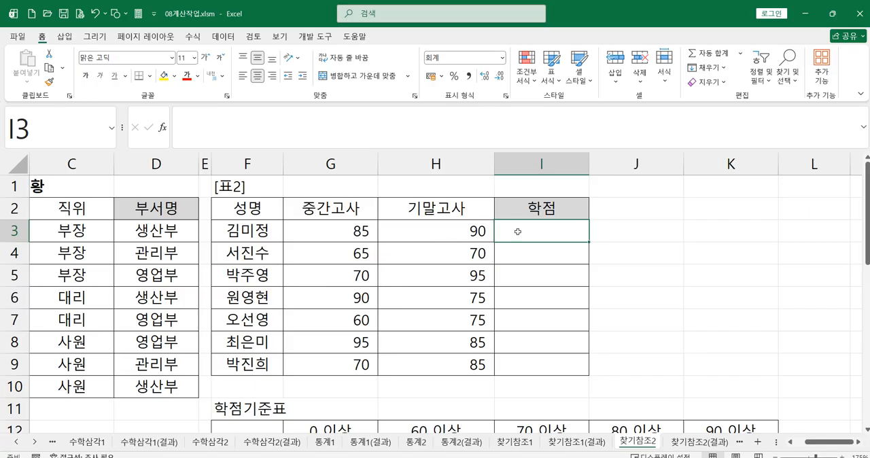
pyautogui.write('=')
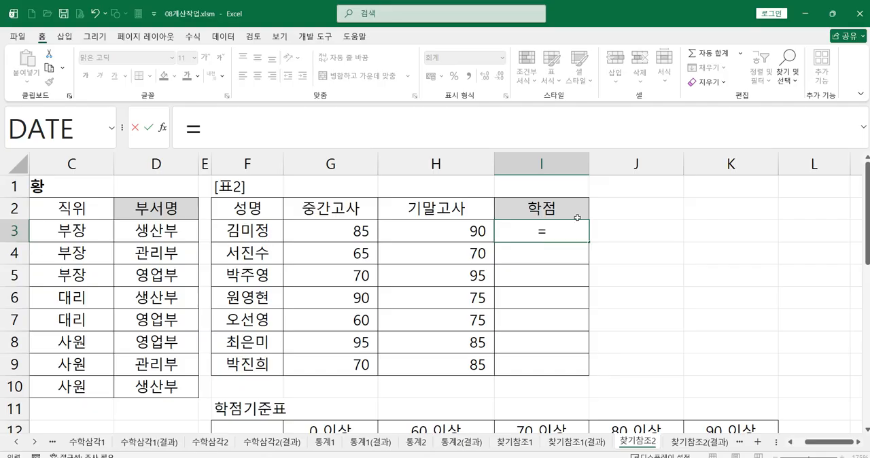
pyautogui.write('h')
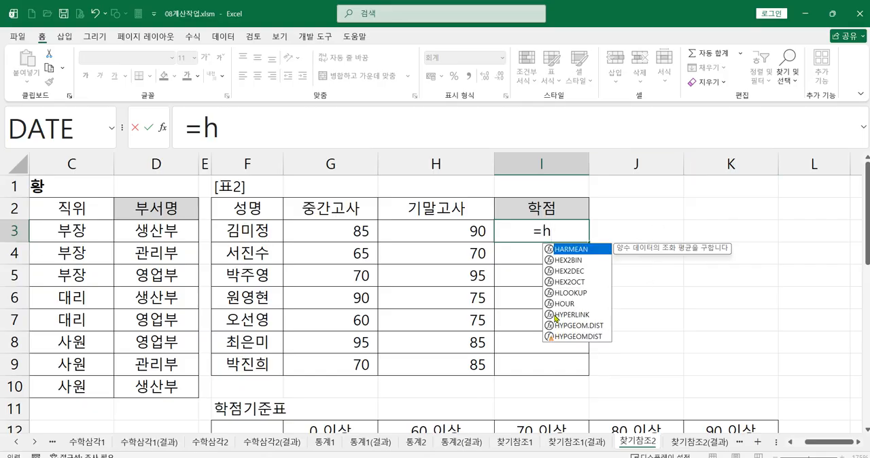
pyautogui.doubleClick(575, 293)
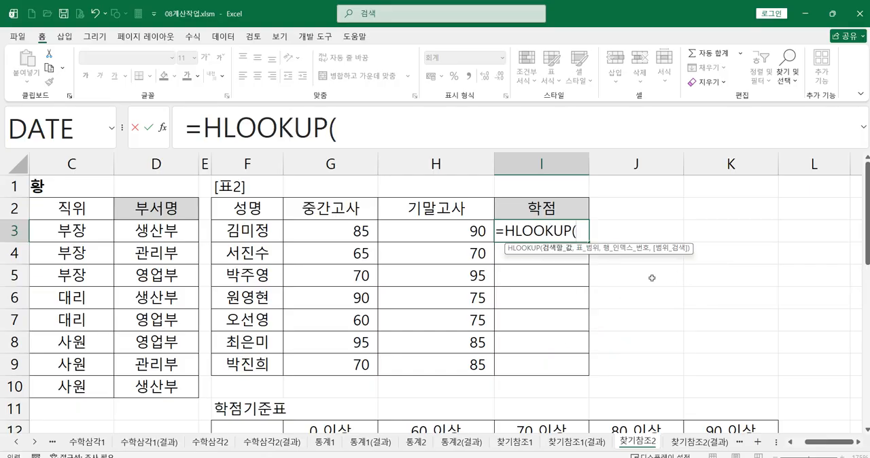
pyautogui.click(163, 133)
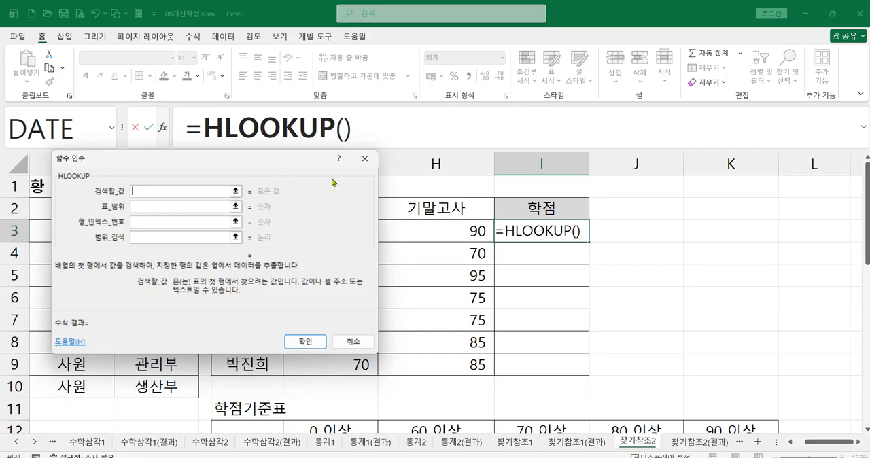
pyautogui.moveTo(262, 161); pyautogui.dragTo(537, 204)
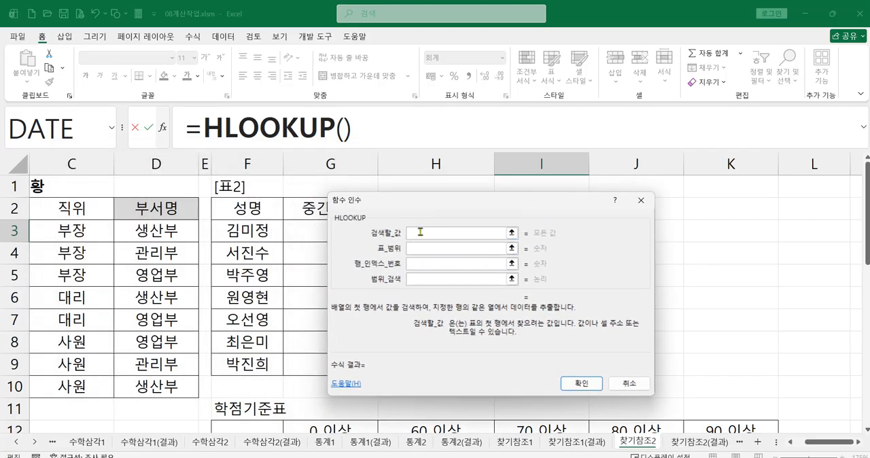
# Set the HLOOKUP lookup value to average(G3:H3), picking the first student's midterm and final scores as the range.
pyautogui.write('a')
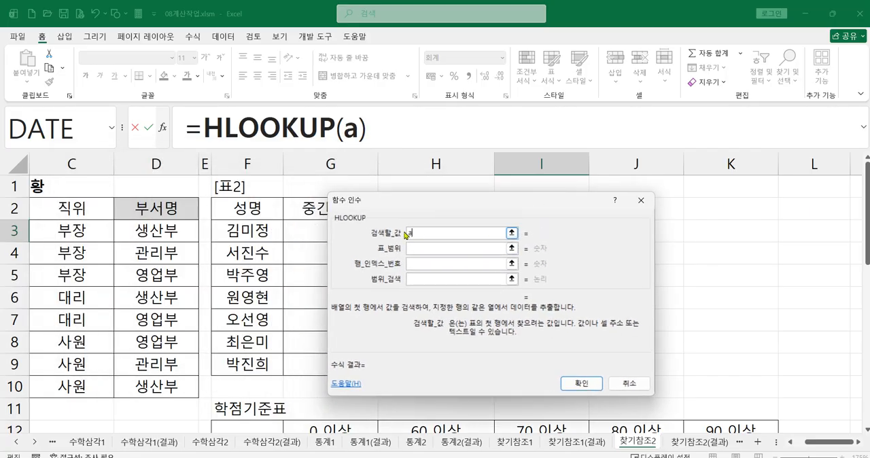
pyautogui.write('vera')
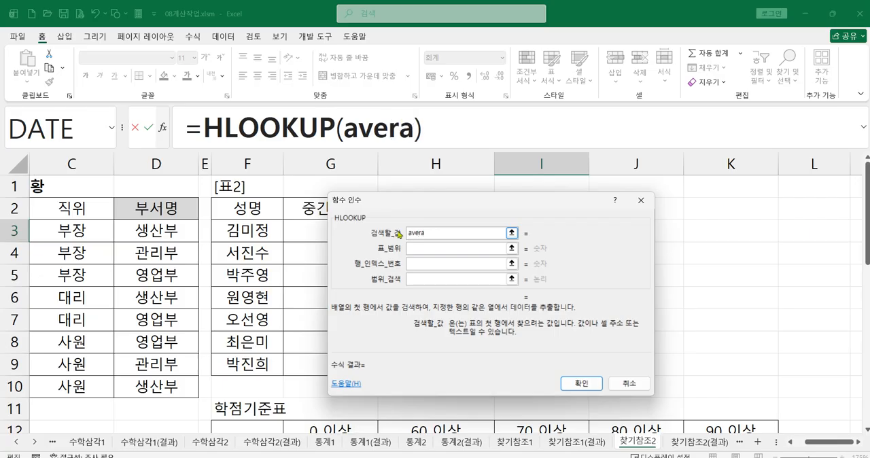
pyautogui.write('ge(')
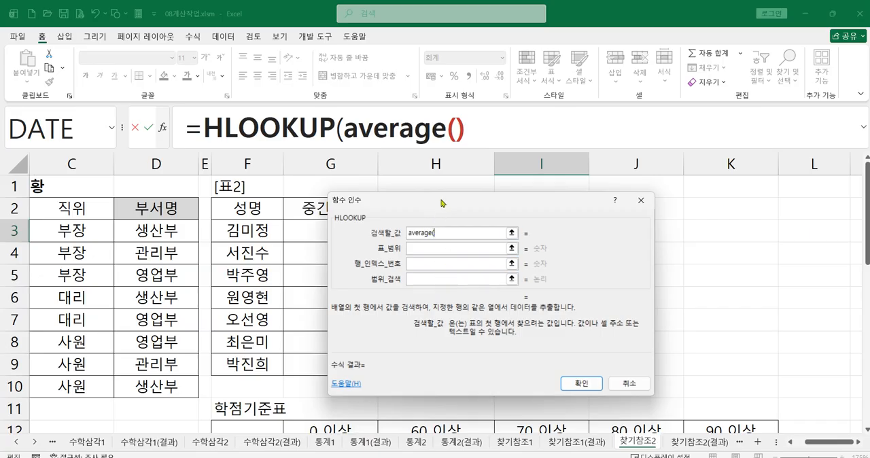
pyautogui.moveTo(428, 204); pyautogui.dragTo(426, 310)
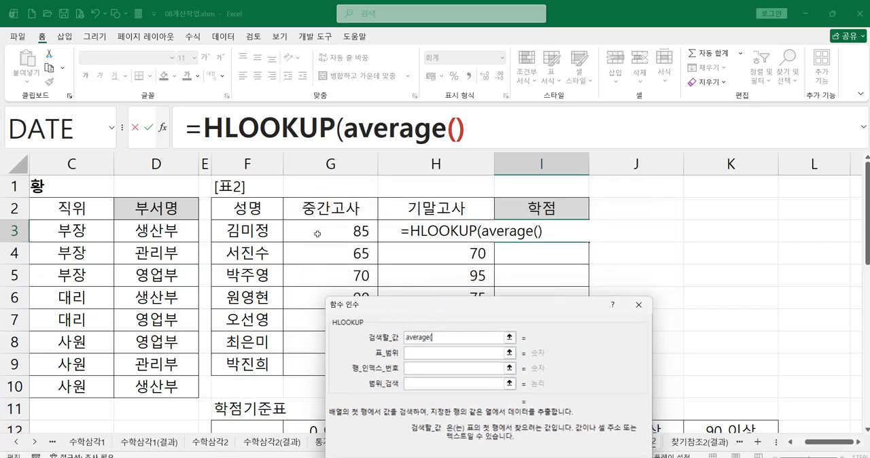
pyautogui.moveTo(317, 234); pyautogui.dragTo(442, 234)
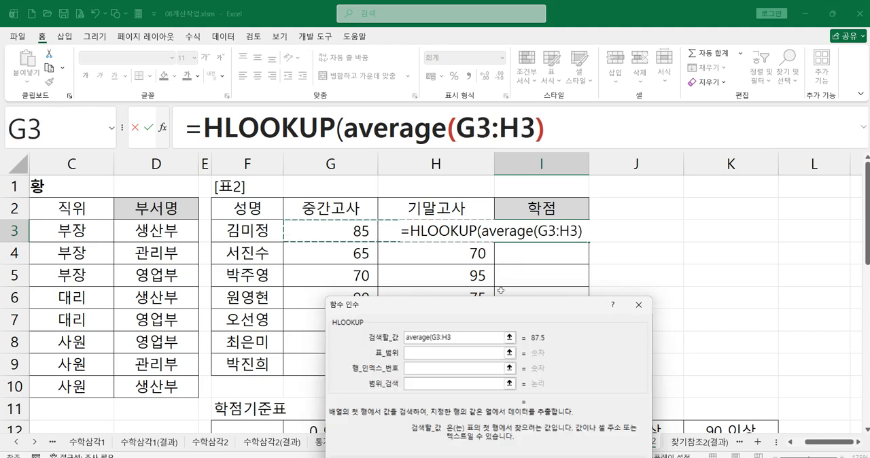
pyautogui.moveTo(485, 318); pyautogui.dragTo(532, 250)
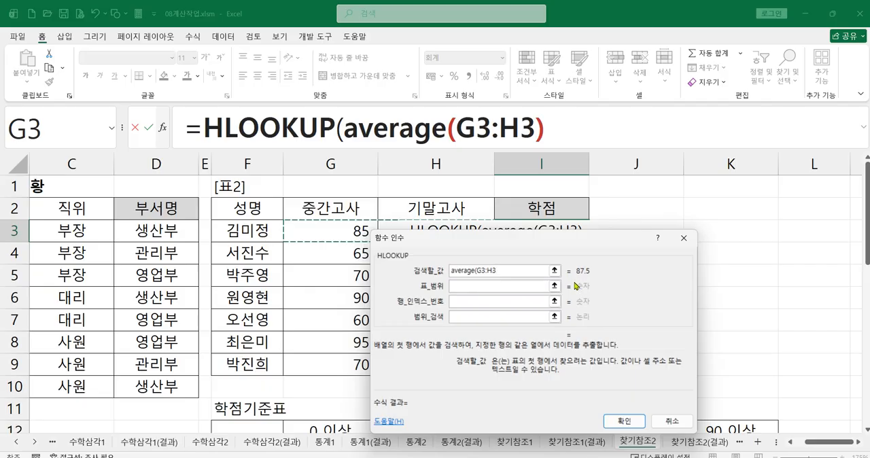
pyautogui.click(525, 287)
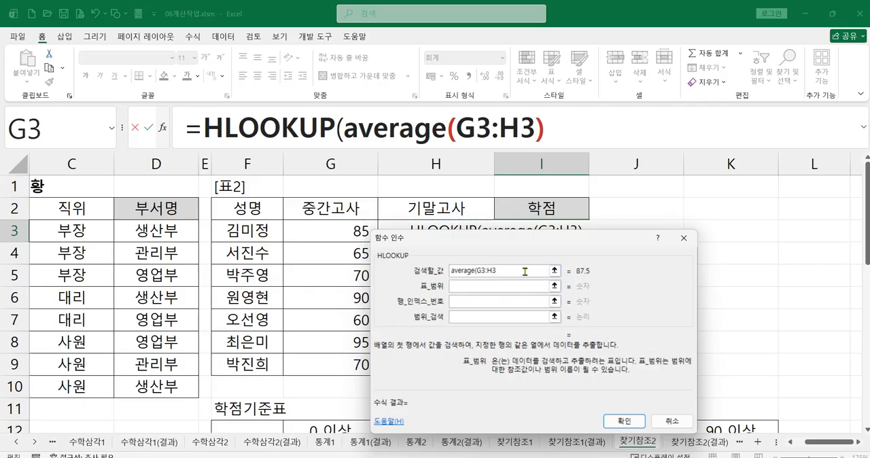
pyautogui.click(524, 271)
pyautogui.write(')')
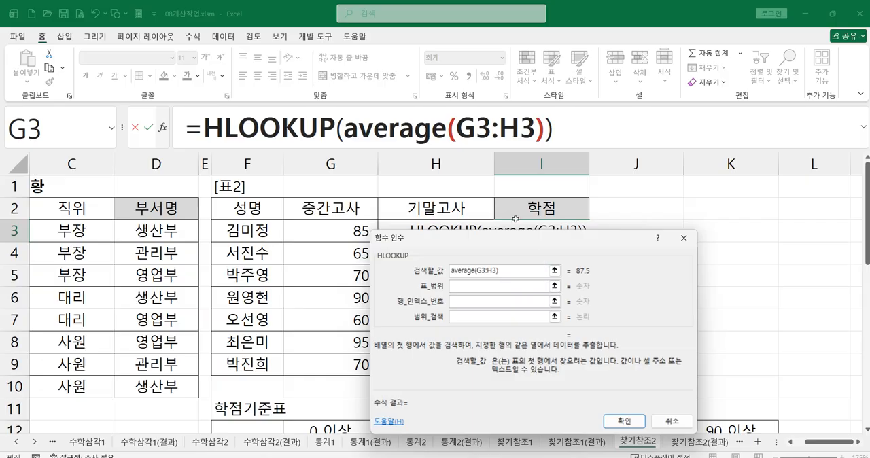
# Set the HLOOKUP table range to the 학점기준표 cells G12:K14 as the absolute reference $G$12:$K$14.
pyautogui.moveTo(523, 242); pyautogui.dragTo(593, 136)
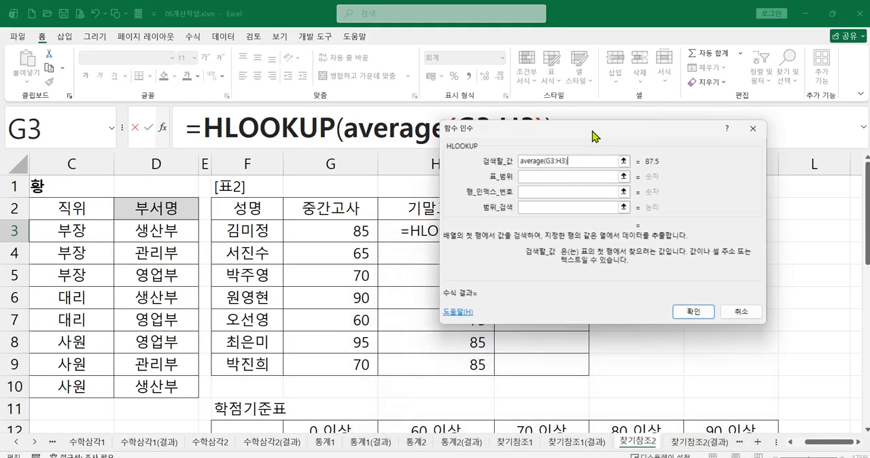
pyautogui.click(535, 175)
pyautogui.scroll(-1, 375, 296)
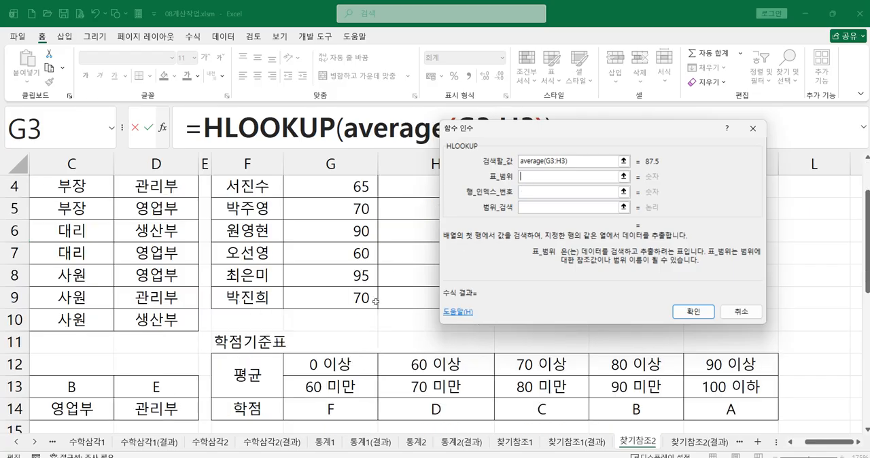
pyautogui.moveTo(338, 361); pyautogui.dragTo(723, 401)
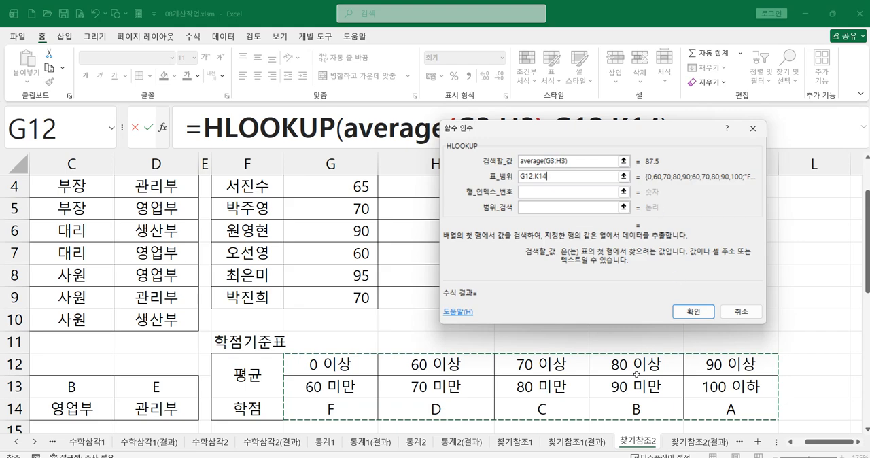
pyautogui.moveTo(554, 178); pyautogui.dragTo(515, 177)
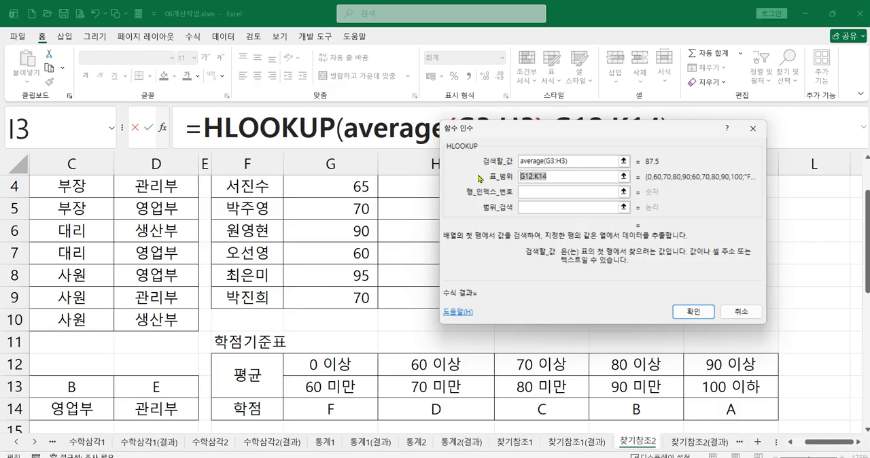
pyautogui.press('F4')
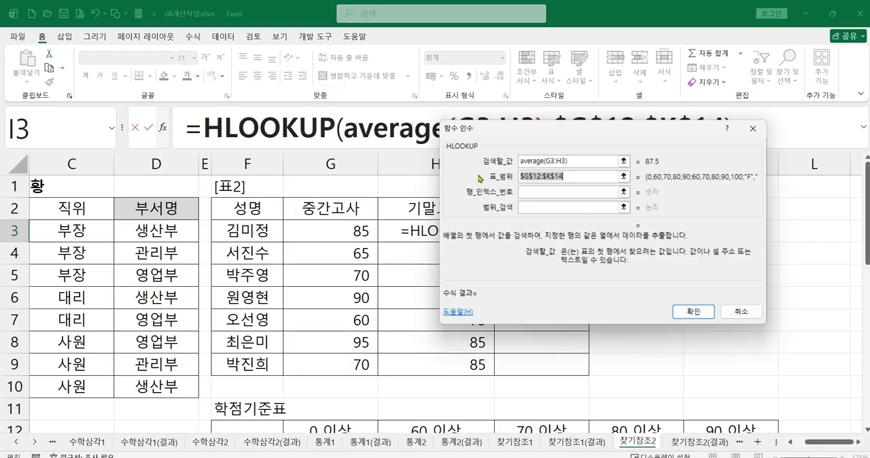
# Set the row index number to 3 and the range lookup to 1, and confirm the HLOOKUP formula in I3.
pyautogui.click(534, 193)
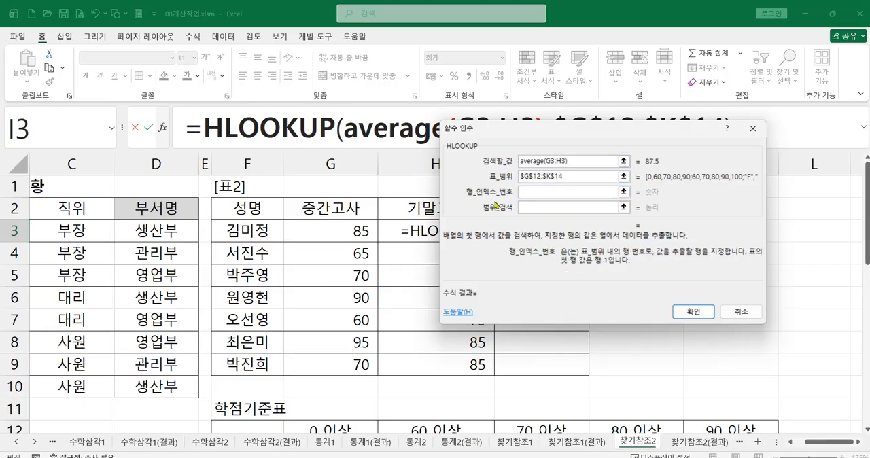
pyautogui.write('3')
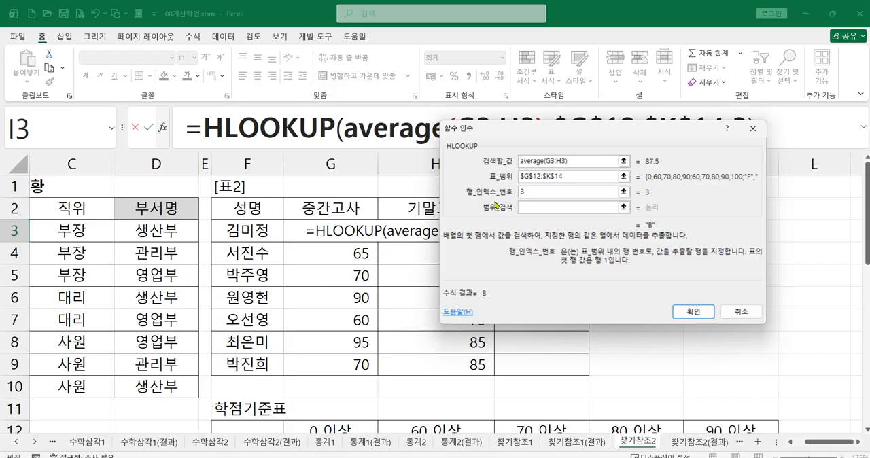
pyautogui.moveTo(507, 129); pyautogui.dragTo(411, 76)
pyautogui.scroll(-1, 586, 349)
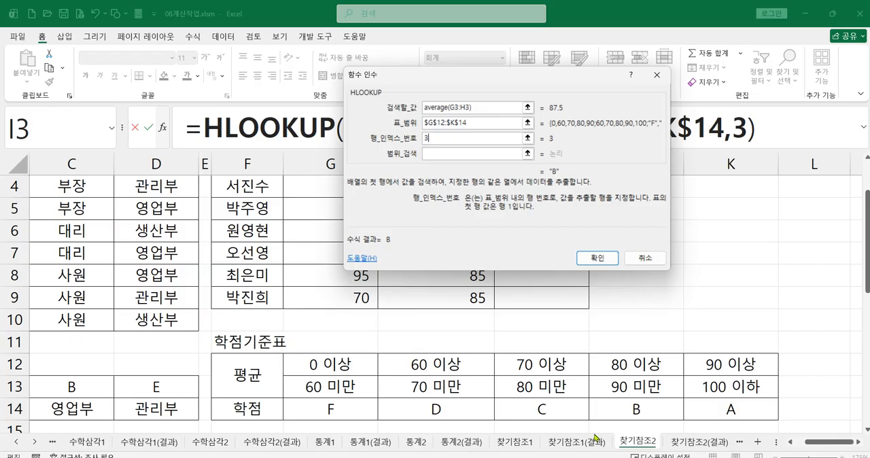
pyautogui.click(425, 154)
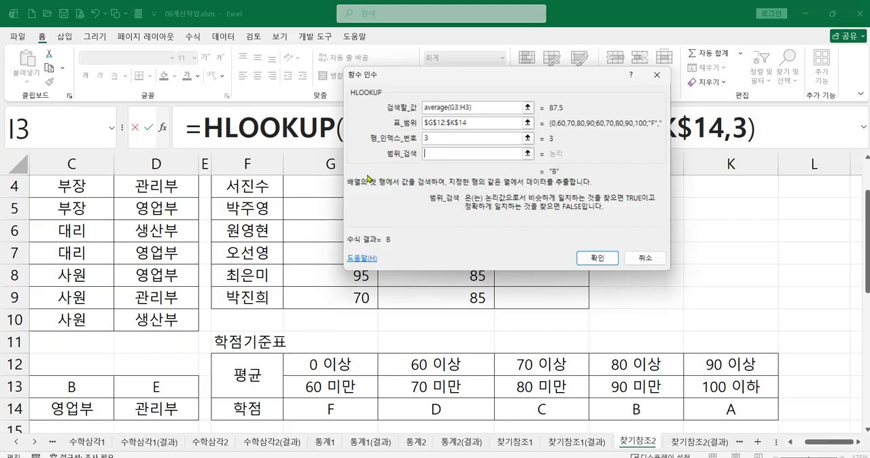
pyautogui.write('1')
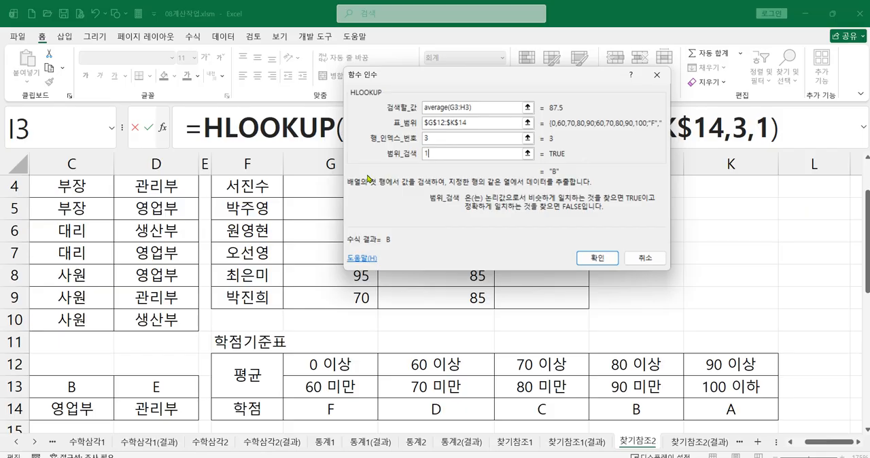
pyautogui.press('BackSpace')
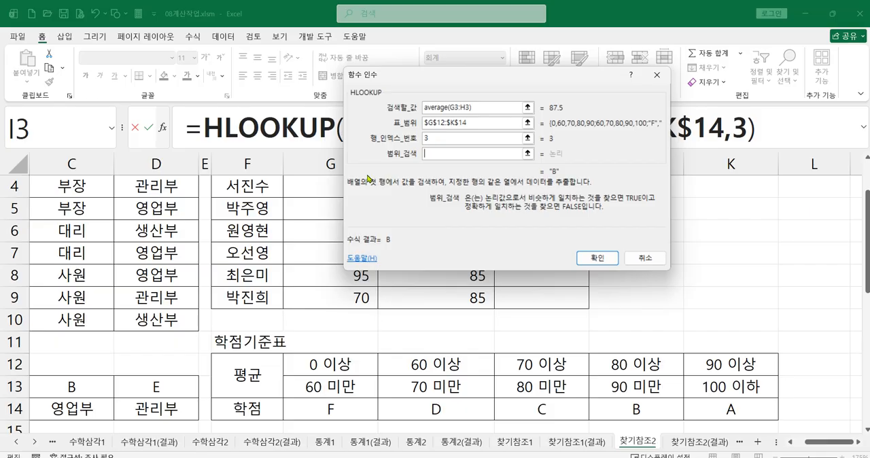
pyautogui.write('1')
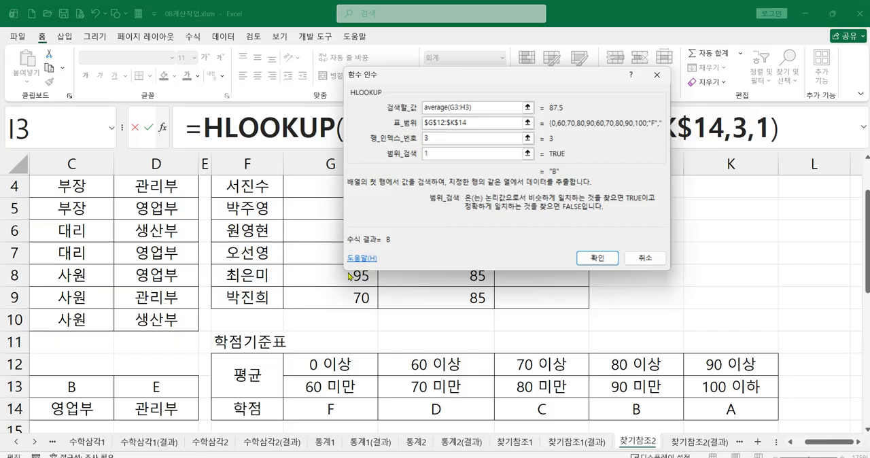
pyautogui.click(598, 258)
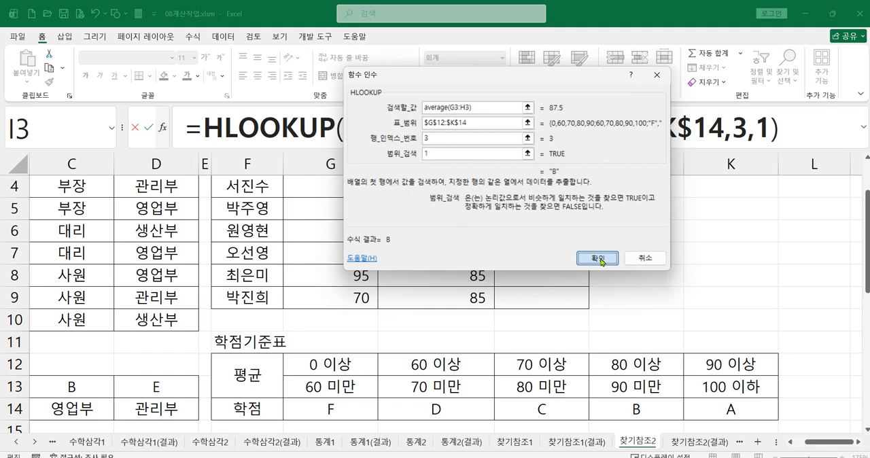
# Start an HLOOKUP formula in I4 and open its function arguments dialog.
pyautogui.scroll(2, 549, 254)
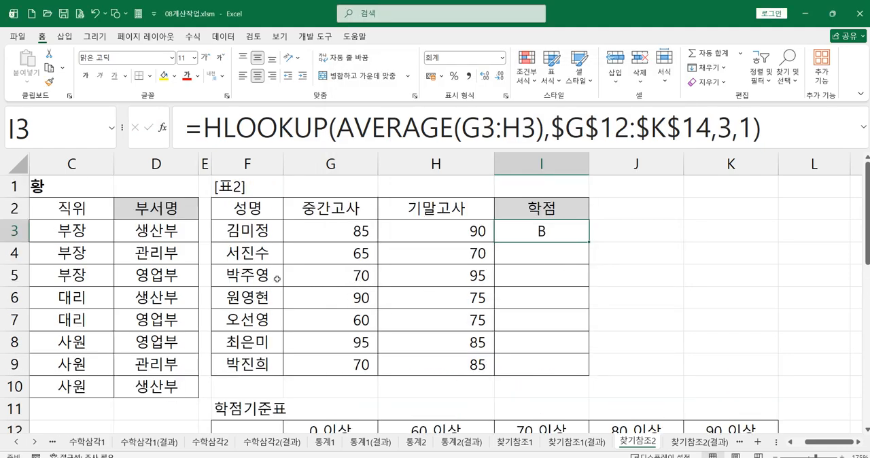
pyautogui.click(519, 253)
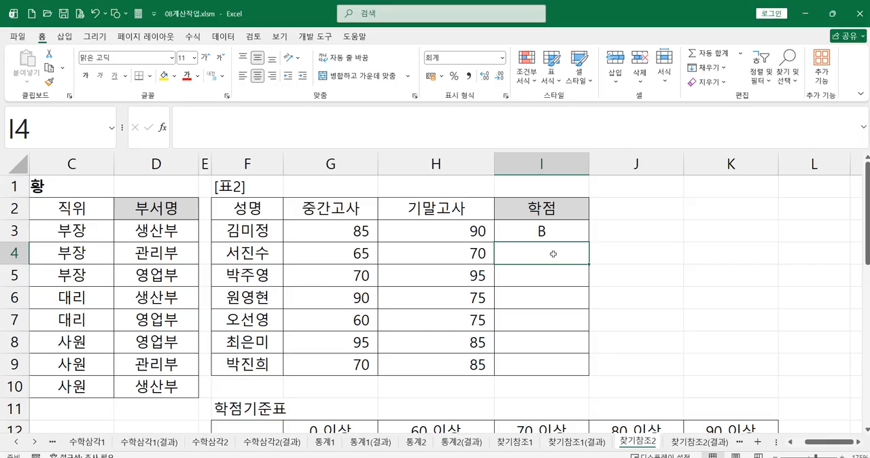
pyautogui.write('=')
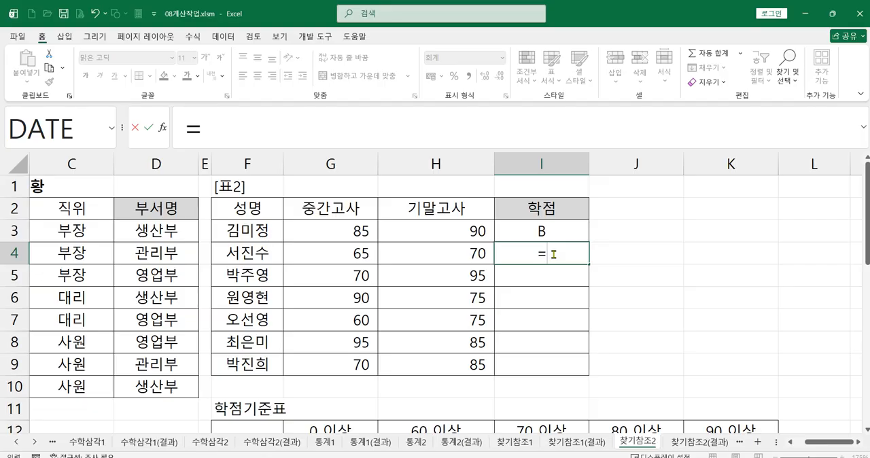
pyautogui.write('h')
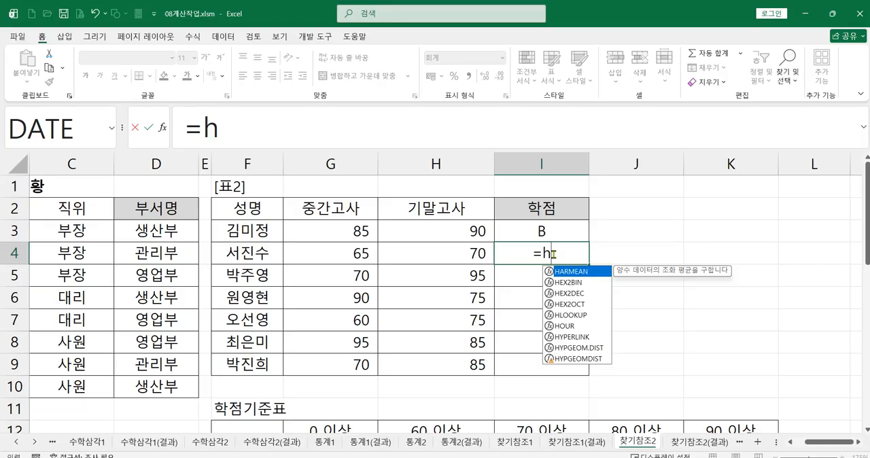
pyautogui.doubleClick(574, 316)
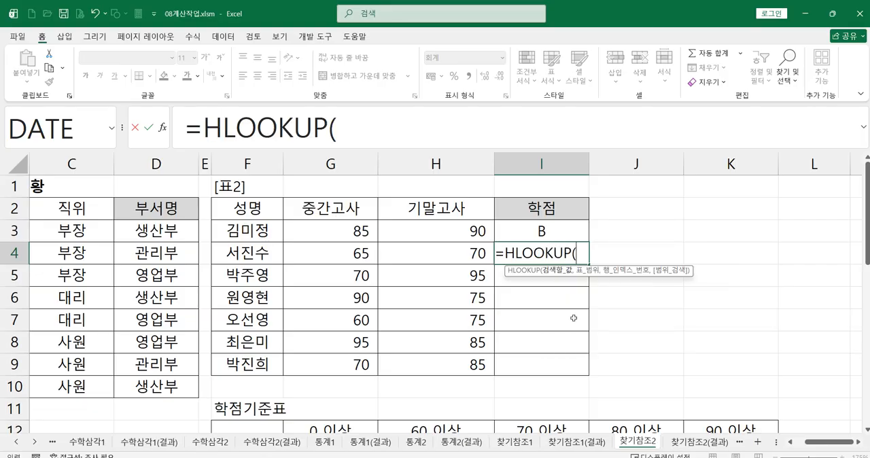
pyautogui.click(163, 128)
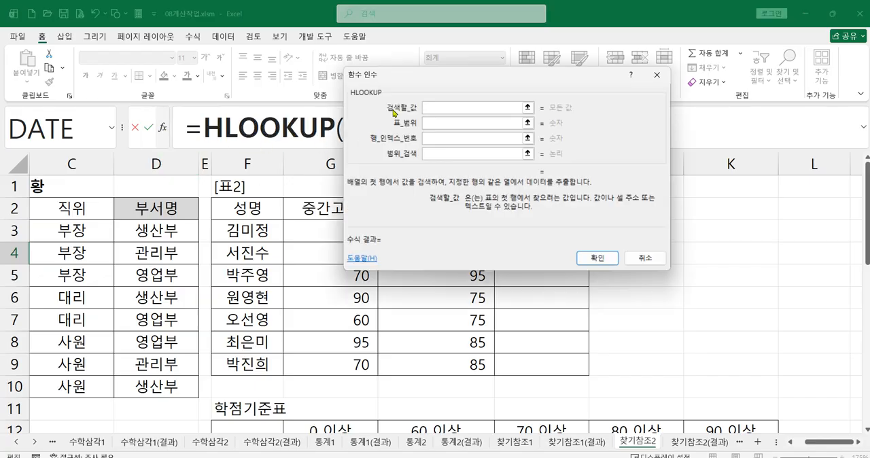
# Set the lookup value of the I4 formula to average(G4:H4), picking the second student's scores as the range.
pyautogui.moveTo(418, 83); pyautogui.dragTo(468, 288)
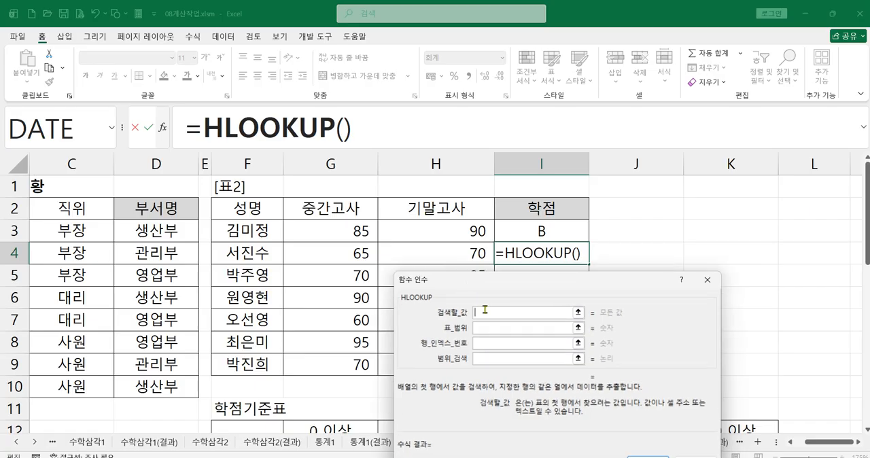
pyautogui.write('average')
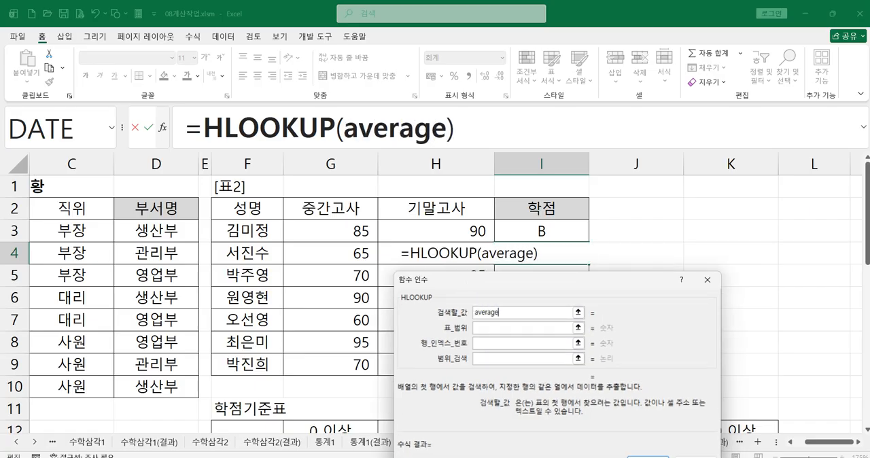
pyautogui.write('(')
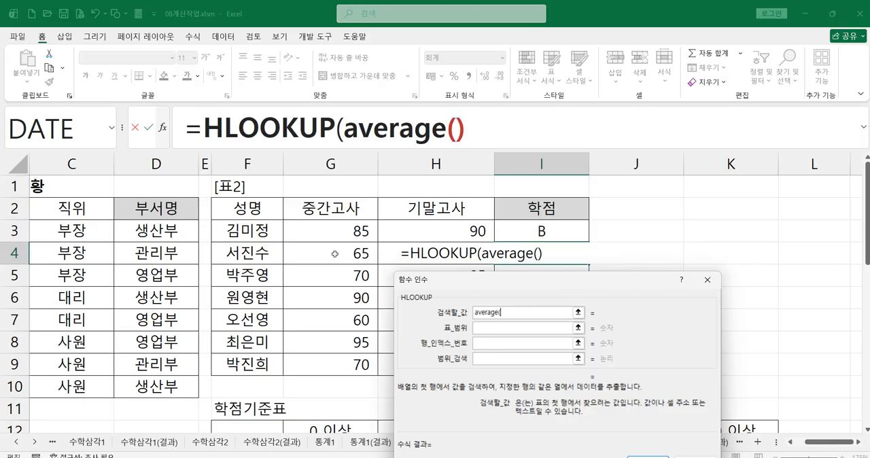
pyautogui.moveTo(335, 254); pyautogui.dragTo(486, 254)
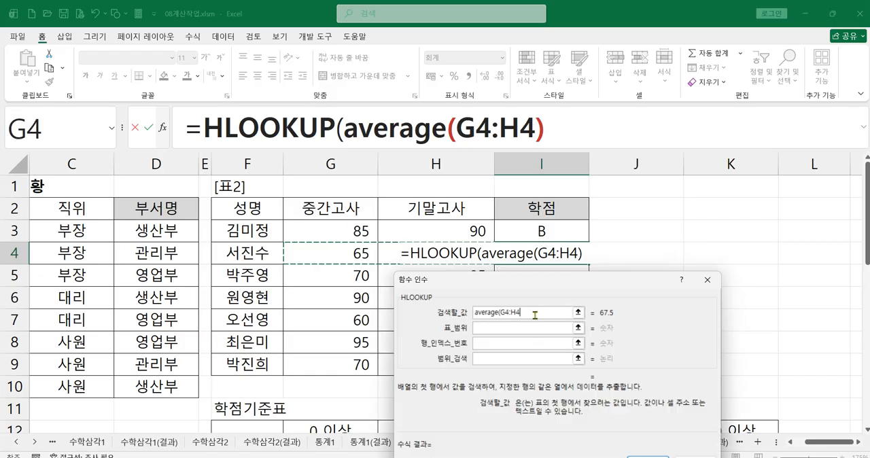
pyautogui.write(')')
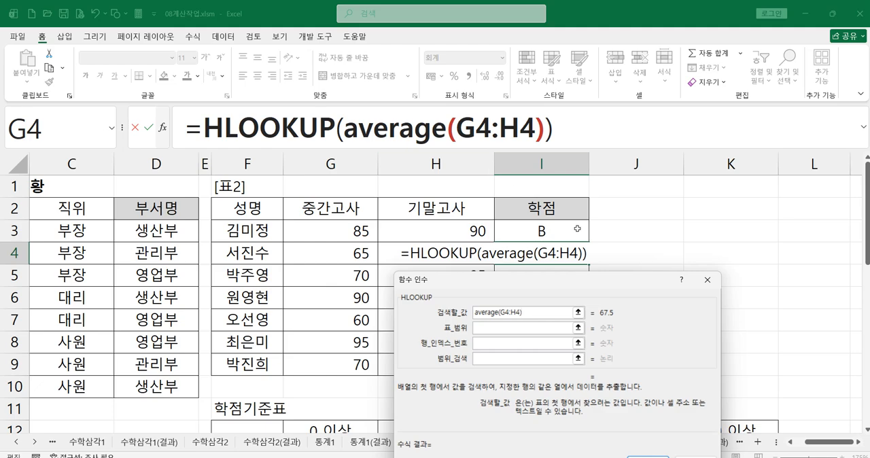
# Set the table range of the I4 formula to G12:K14 and make it the absolute reference $G$12:$K$14.
pyautogui.click(512, 329)
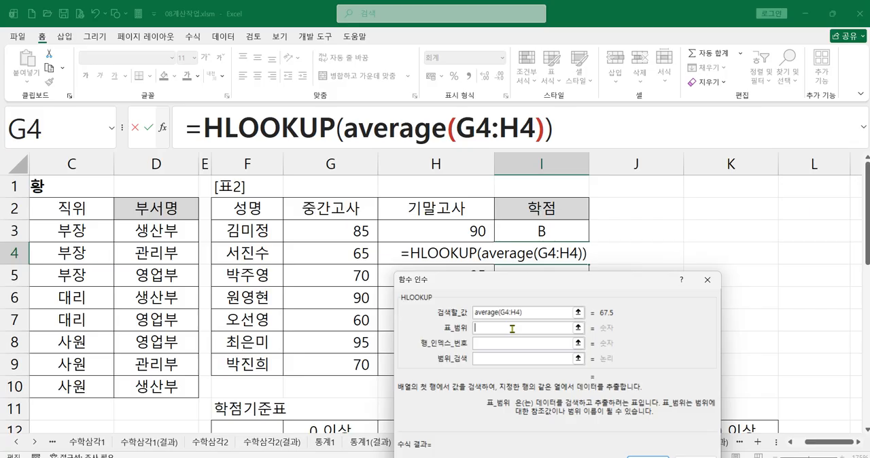
pyautogui.moveTo(475, 314); pyautogui.dragTo(541, 175)
pyautogui.scroll(-1, 394, 373)
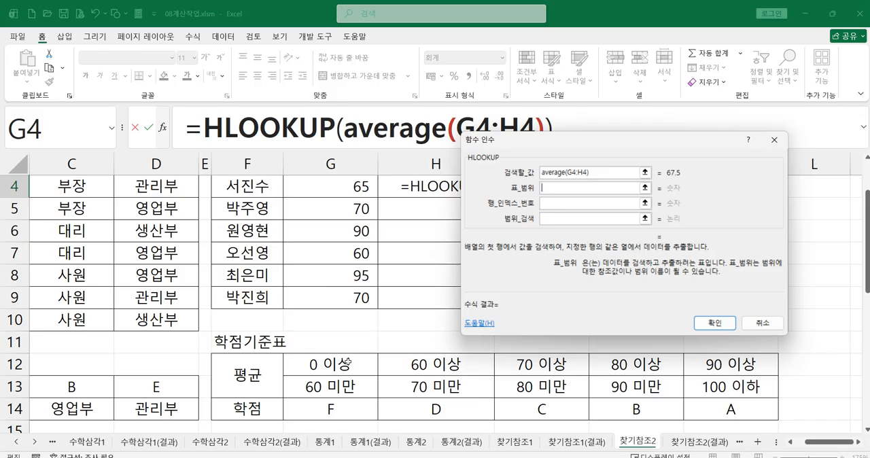
pyautogui.moveTo(347, 362); pyautogui.dragTo(719, 414)
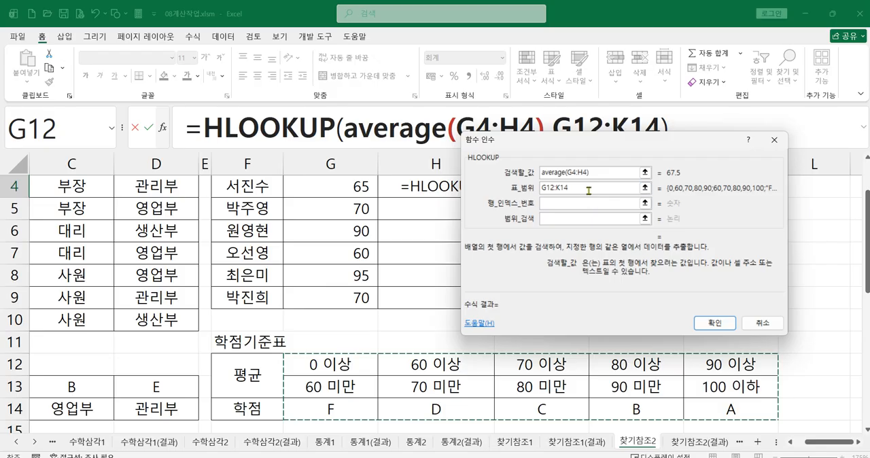
pyautogui.moveTo(585, 189); pyautogui.dragTo(443, 183)
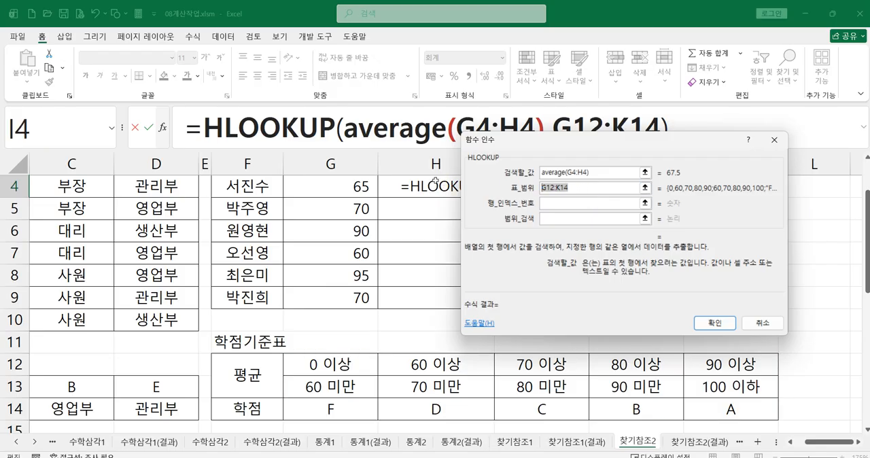
pyautogui.press('F4')
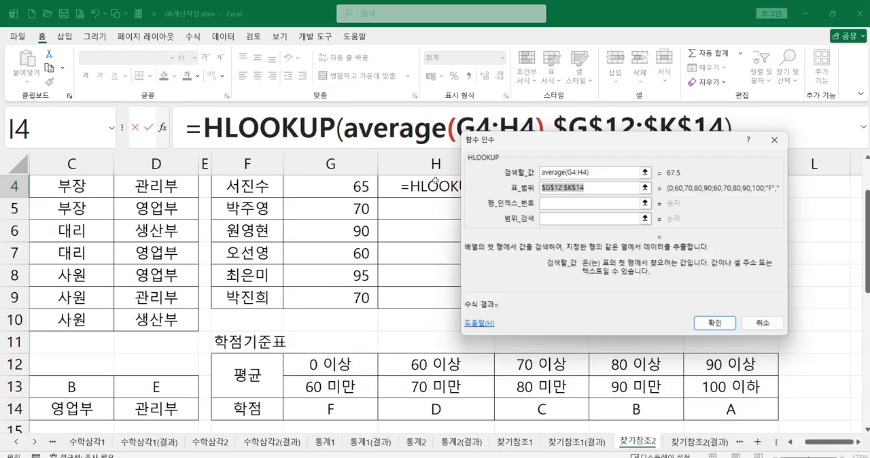
# Enter row index number 3 and range lookup 1 for the I4 formula and confirm it.
pyautogui.click(568, 204)
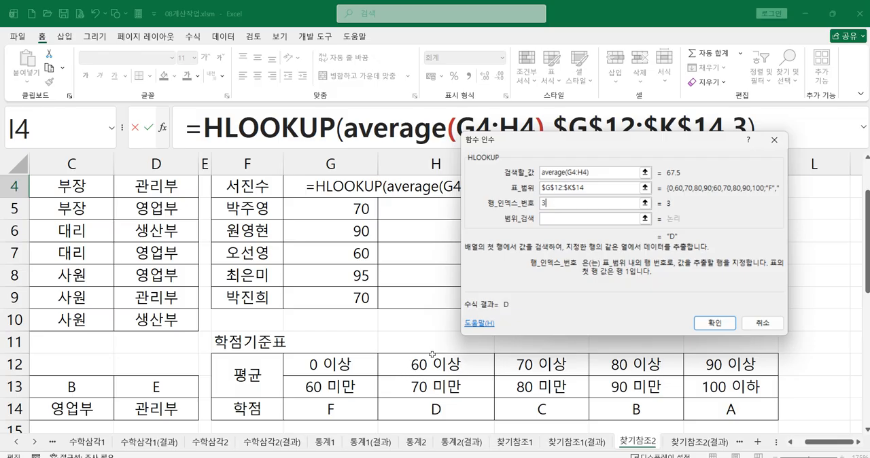
pyautogui.click(552, 220)
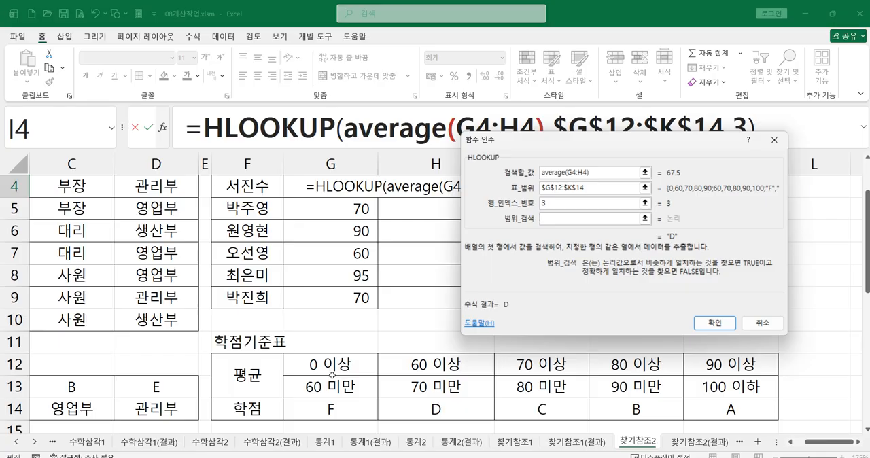
pyautogui.write('1')
pyautogui.click(714, 323)
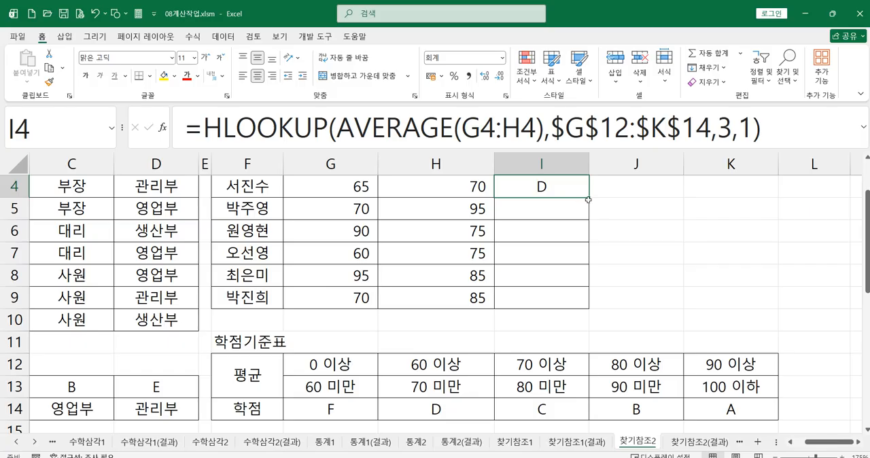
# Fill the HLOOKUP formula from I4 down through I9 in the 학점 column, and select I3 to show its formula.
pyautogui.moveTo(588, 200); pyautogui.dragTo(576, 305)
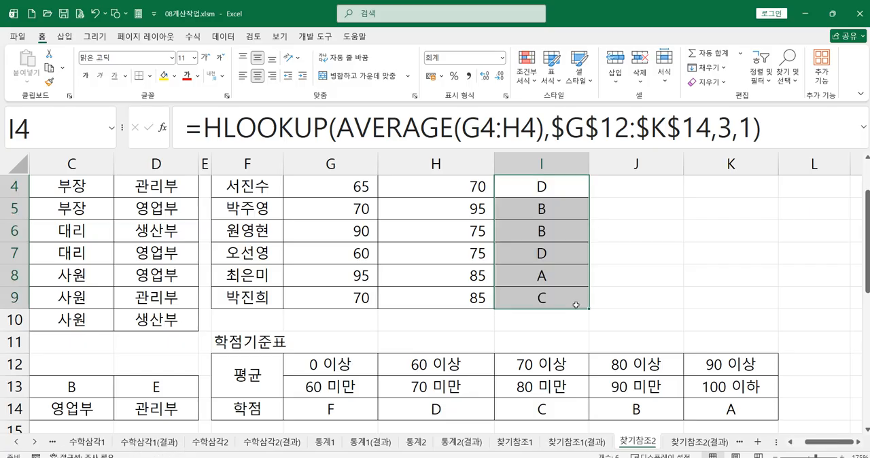
pyautogui.scroll(1, 576, 307)
pyautogui.click(549, 229)
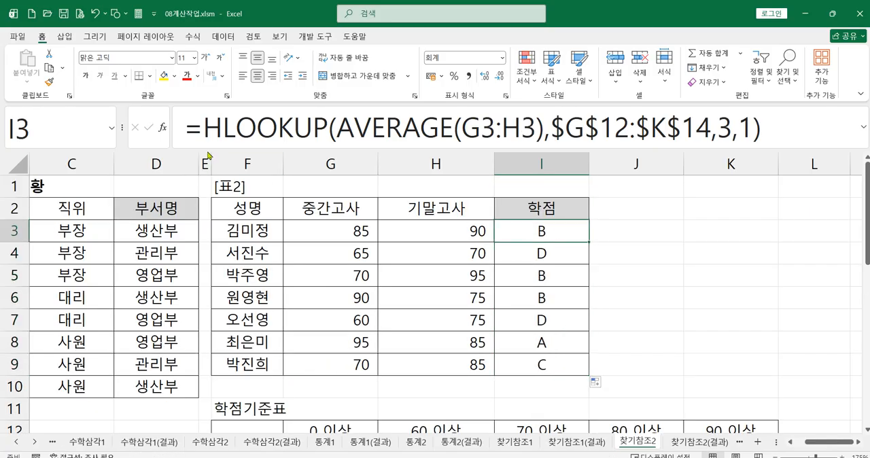
# Review the function arguments of the HLOOKUP formula in I3 and accept them as they are.
pyautogui.click(259, 136)
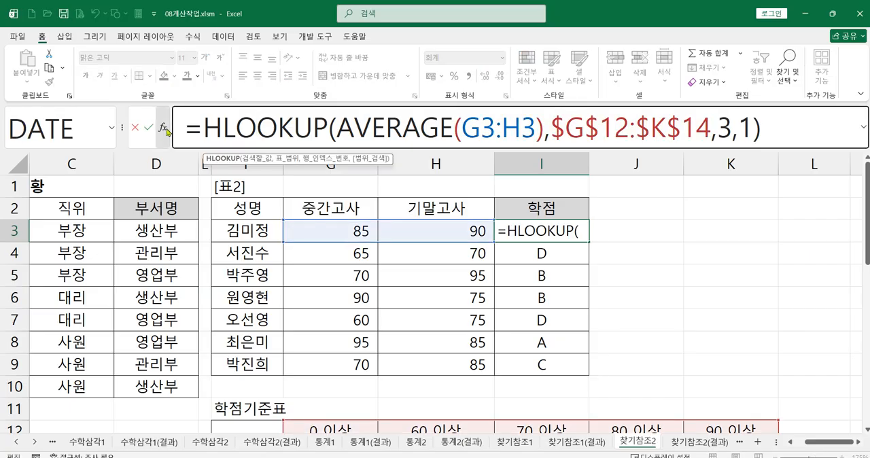
pyautogui.click(164, 128)
pyautogui.moveTo(522, 158); pyautogui.dragTo(374, 244)
pyautogui.click(448, 279)
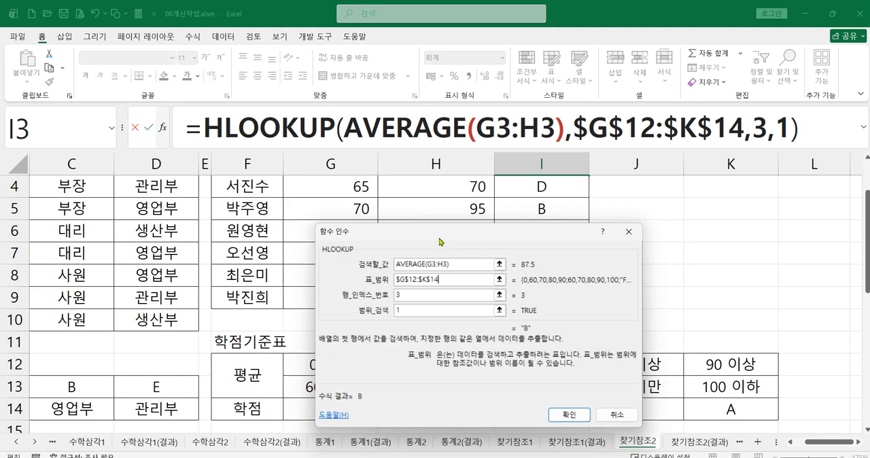
pyautogui.moveTo(441, 242); pyautogui.dragTo(421, 222)
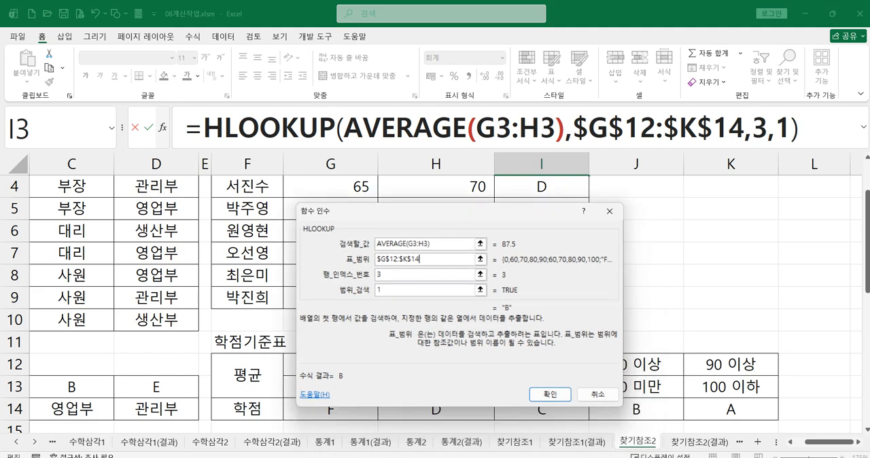
pyautogui.press('Return')
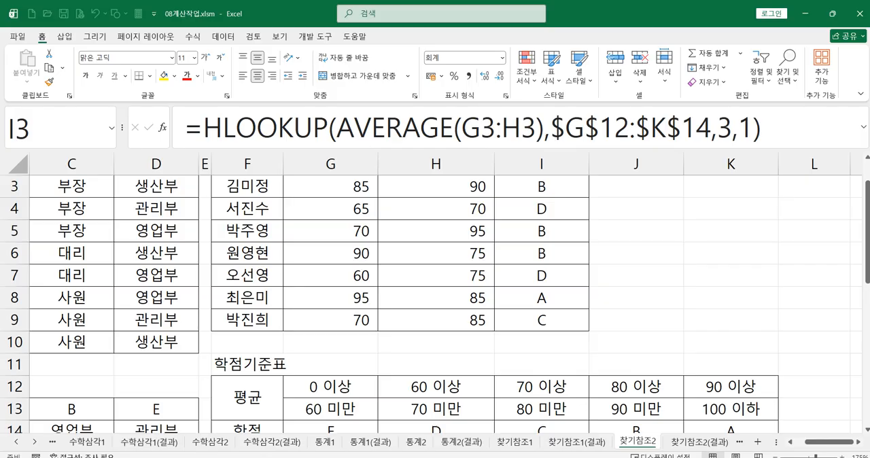
# Switch to the exercise photo, read the [표3] and [표4] instructions, and return to the workbook.
pyautogui.hotkey('alt', 'Tab')
pyautogui.moveTo(523, 302); pyautogui.dragTo(485, 156)
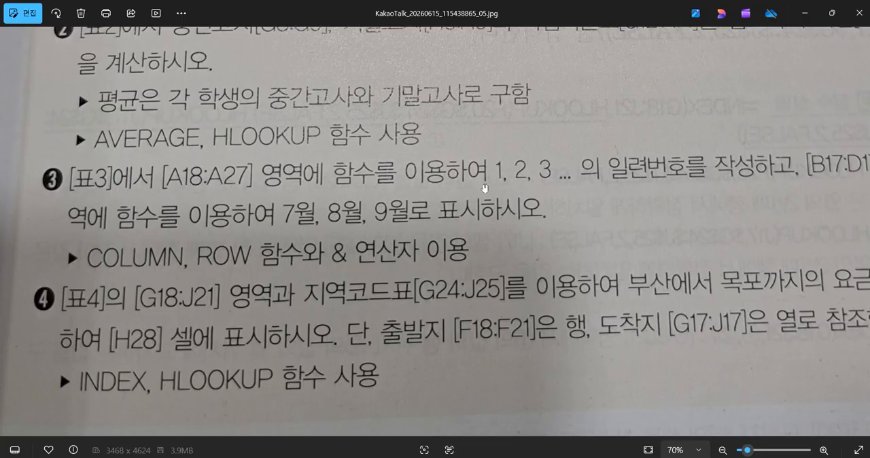
pyautogui.moveTo(696, 204); pyautogui.dragTo(600, 206)
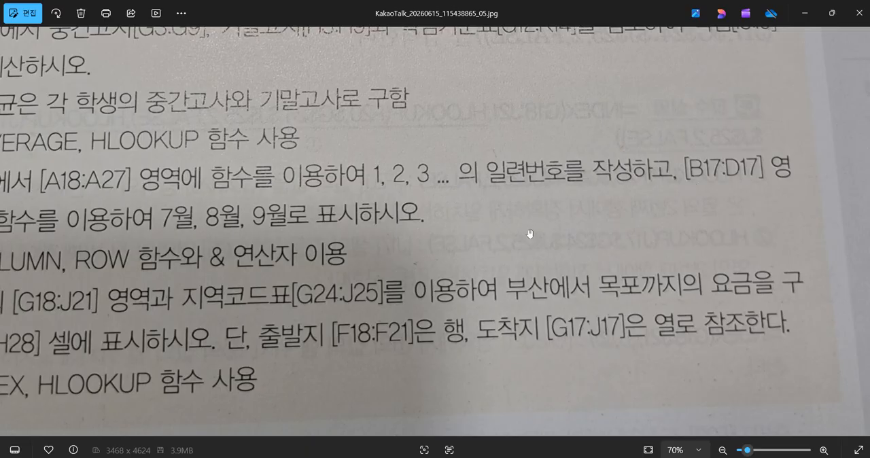
pyautogui.moveTo(485, 228); pyautogui.dragTo(591, 232)
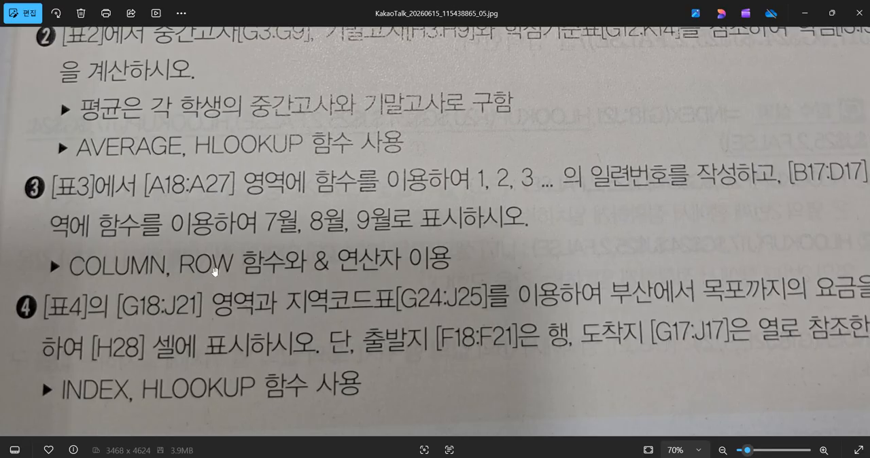
pyautogui.click(804, 14)
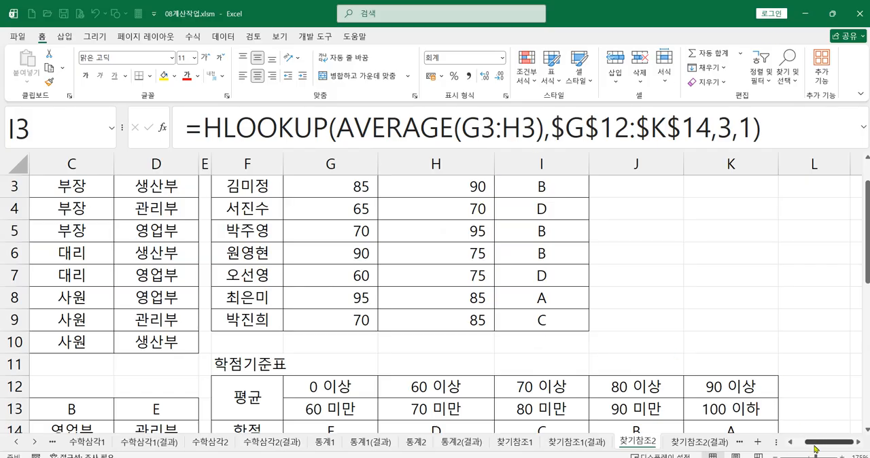
# Enter the formula =ROW() in A18, the first 번호 cell of [표3].
pyautogui.moveTo(810, 449); pyautogui.dragTo(801, 448)
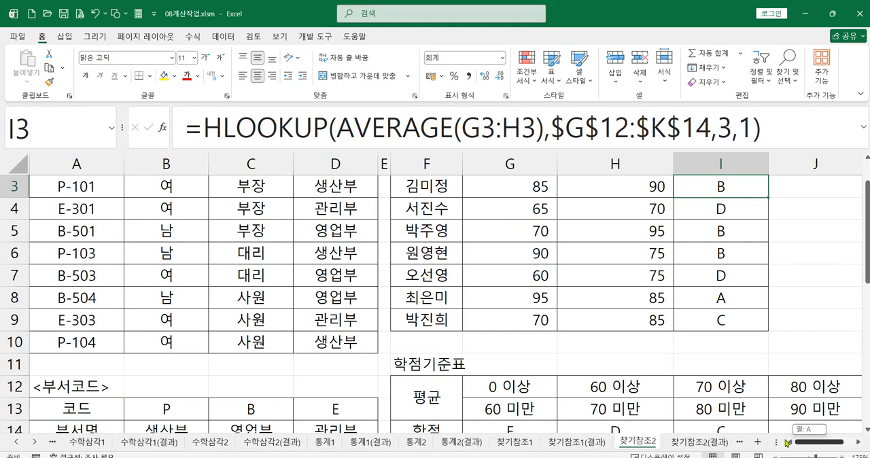
pyautogui.scroll(-4, 442, 297)
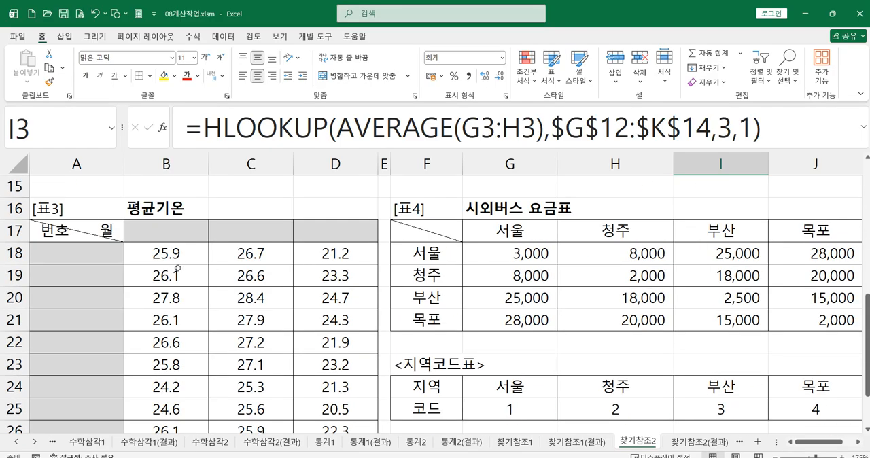
pyautogui.click(59, 252)
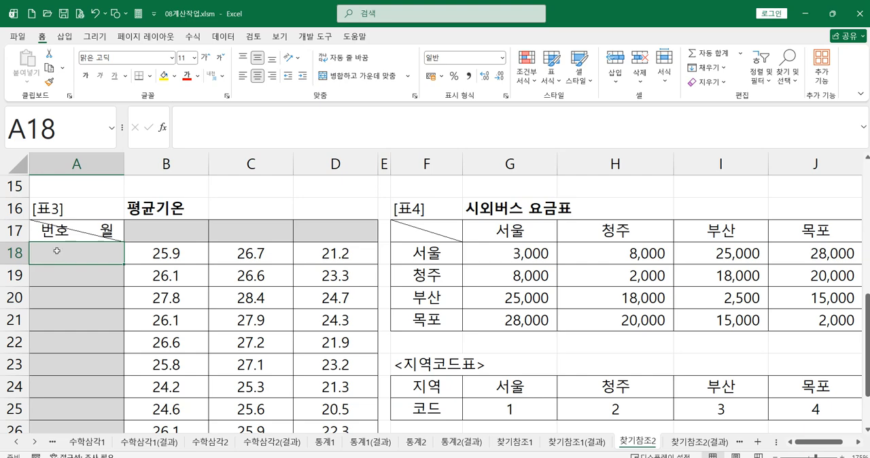
pyautogui.write('=r')
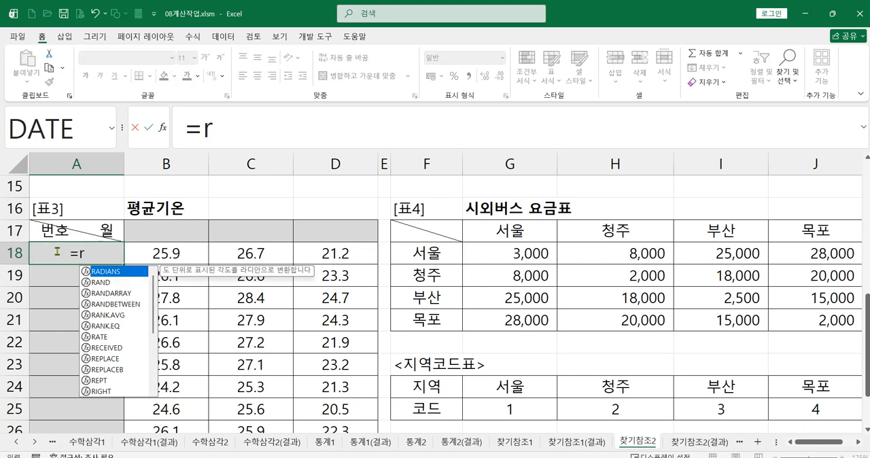
pyautogui.write('o')
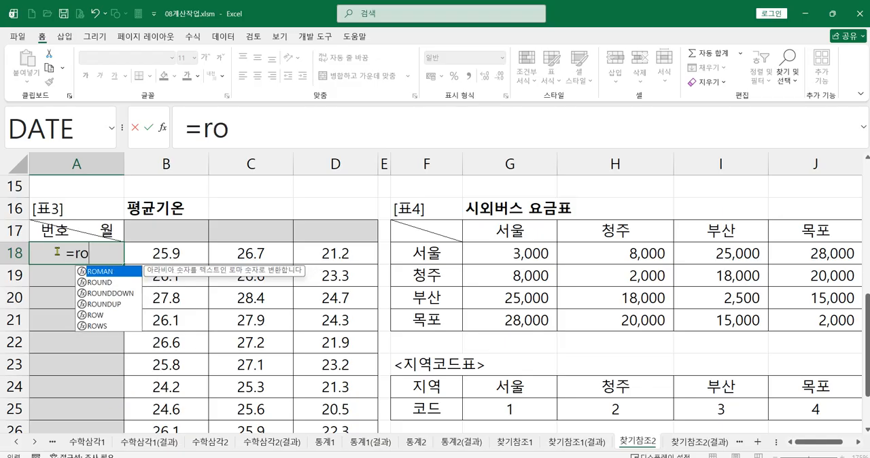
pyautogui.doubleClick(102, 315)
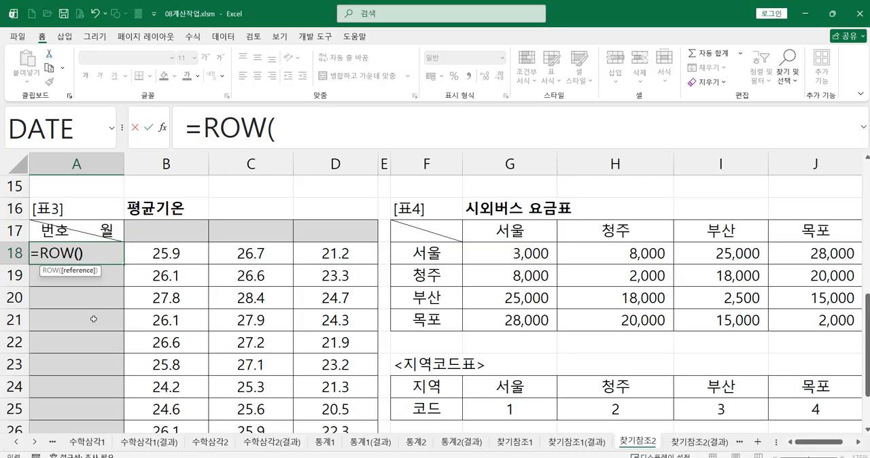
pyautogui.write(')')
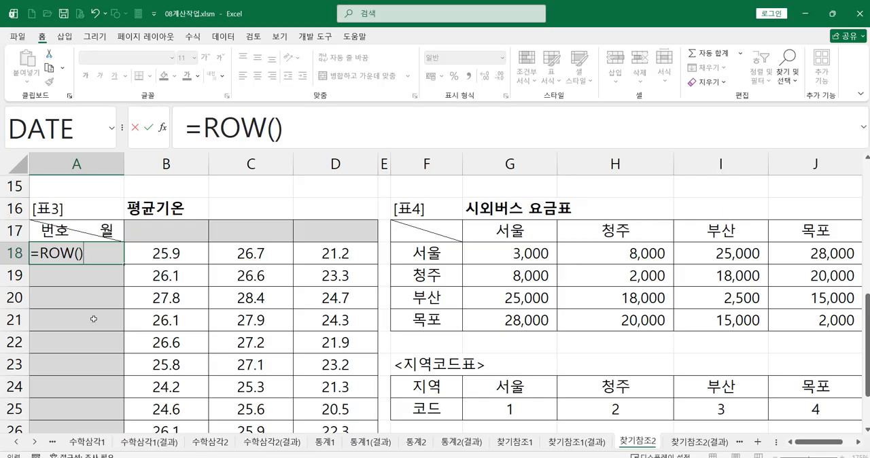
pyautogui.press('Return')
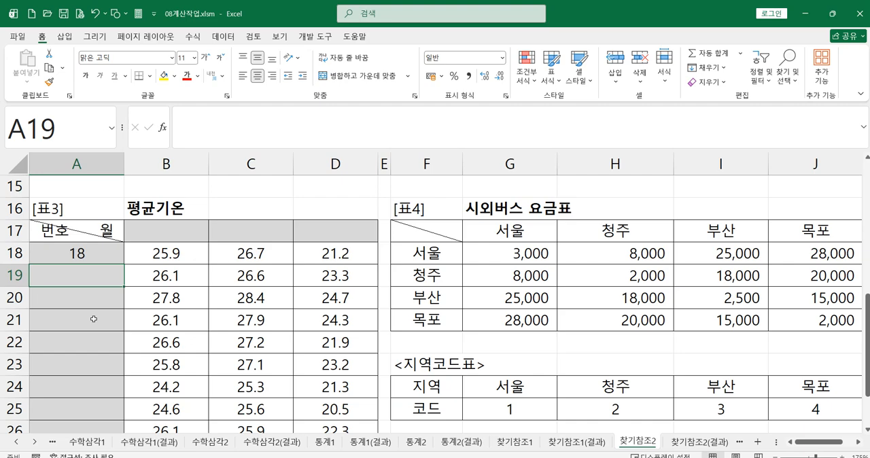
# Change the A18 formula to =ROW(A1) by referencing cell A1, and fill it down to A27.
pyautogui.click(92, 253)
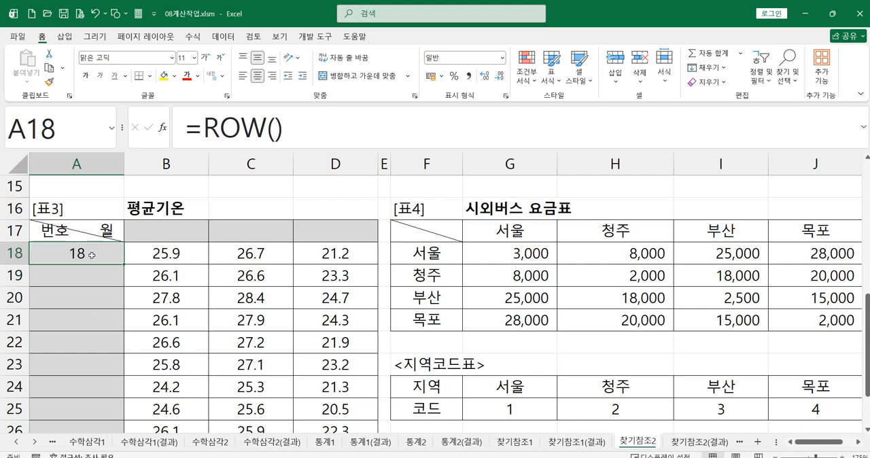
pyautogui.click(275, 127)
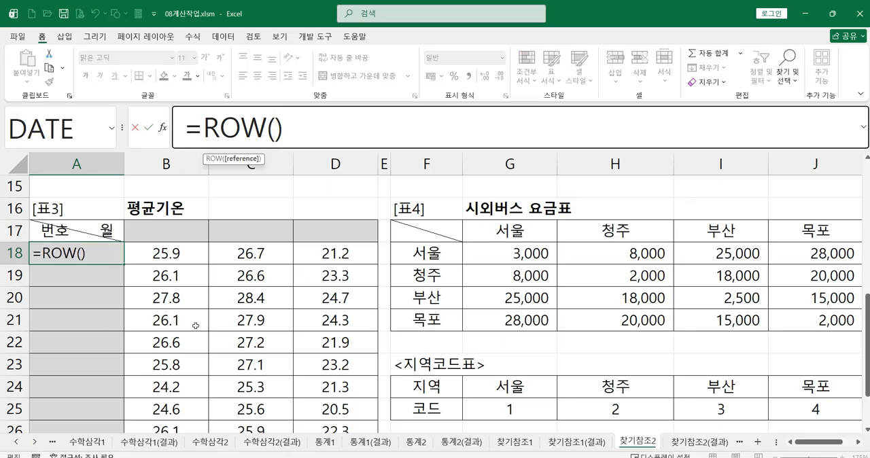
pyautogui.scroll(5, 168, 320)
pyautogui.click(80, 181)
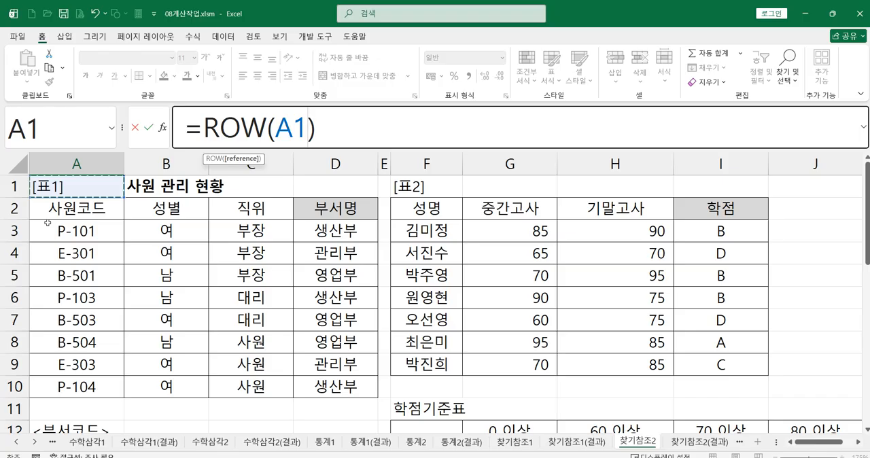
pyautogui.press('Return')
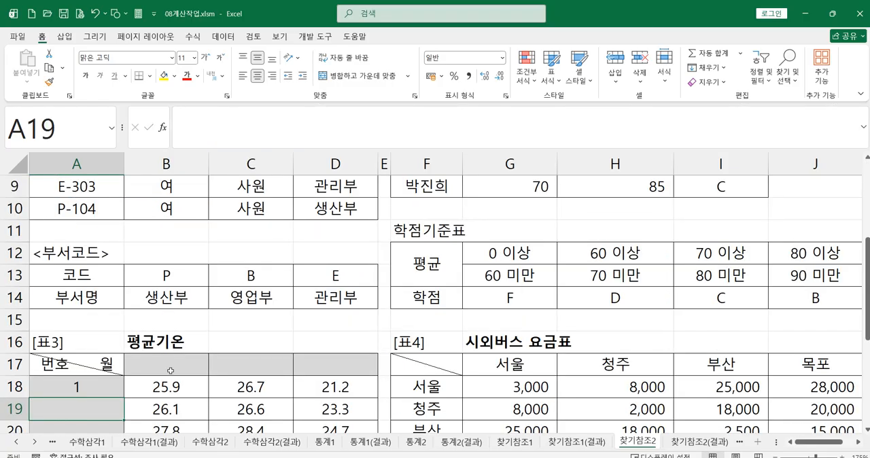
pyautogui.click(87, 382)
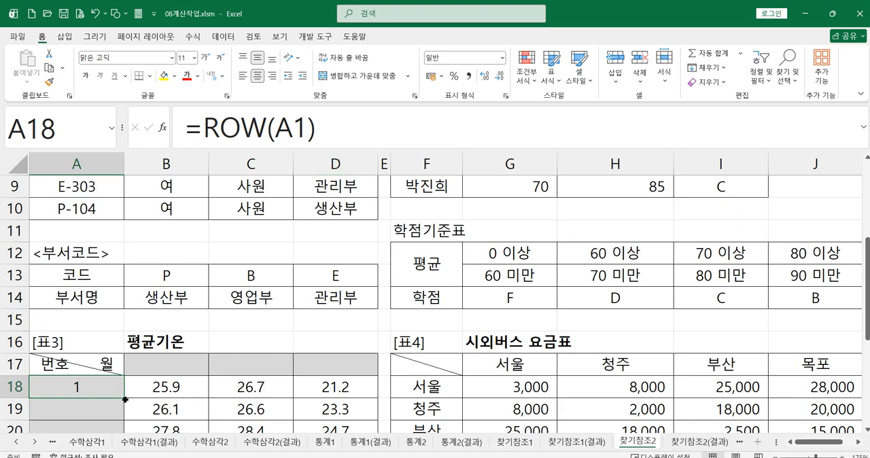
pyautogui.moveTo(125, 399)
pyautogui.mouseDown()
pyautogui.moveTo(122, 429)
pyautogui.moveTo(108, 414)
pyautogui.moveTo(109, 427)
pyautogui.moveTo(107, 395)
pyautogui.moveTo(117, 395)
pyautogui.mouseUp()
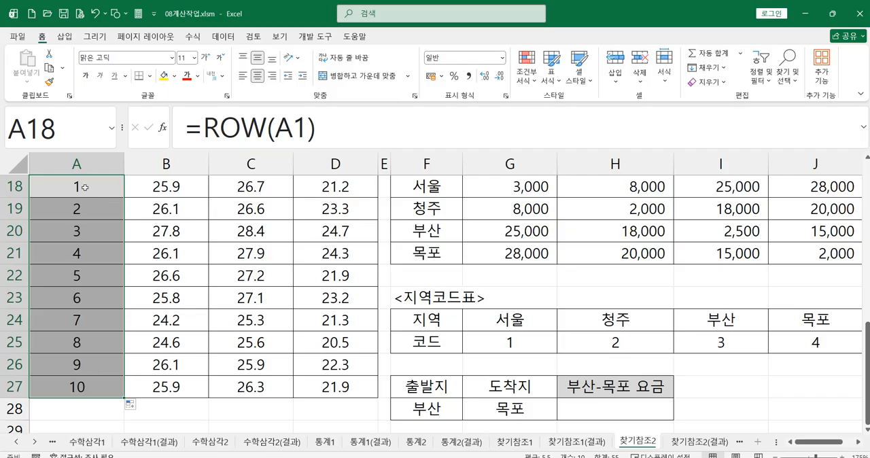
# Clear the serial numbers from A18:A27 in [표3].
pyautogui.moveTo(85, 188); pyautogui.dragTo(92, 384)
pyautogui.press('Delete')
pyautogui.click(241, 324)
pyautogui.scroll(2, 225, 320)
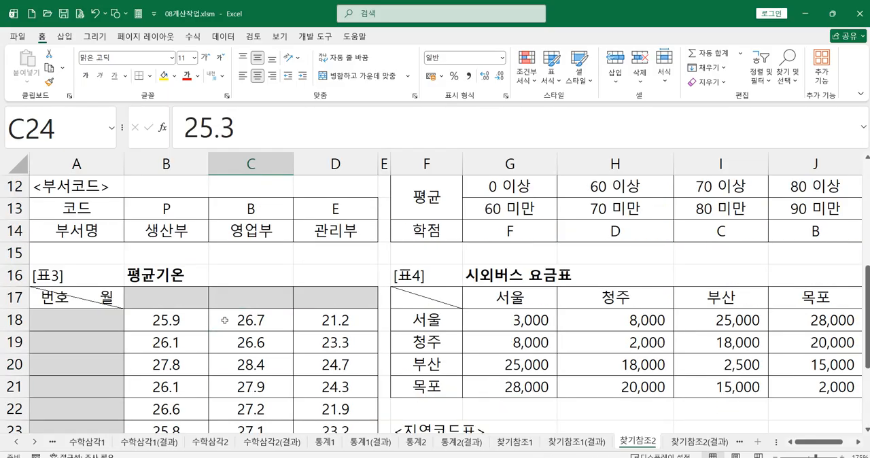
# Enter the formula =ROW()-17 in A18, the first 번호 cell of [표3].
pyautogui.click(64, 327)
pyautogui.write('=')
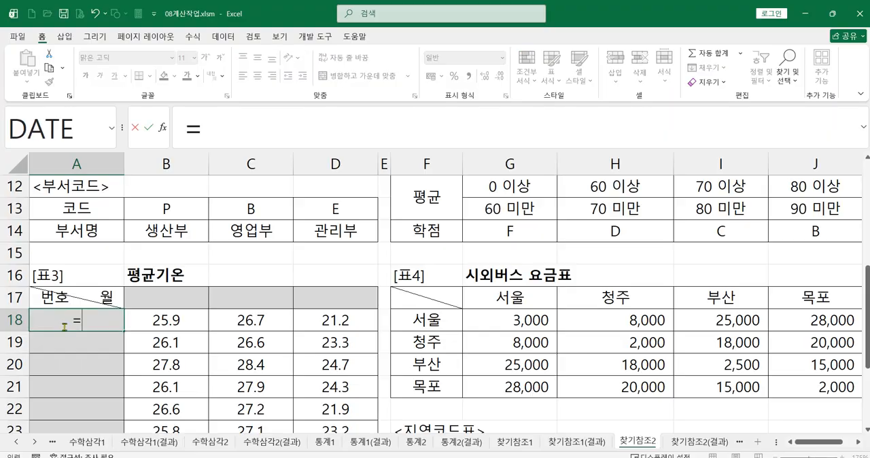
pyautogui.write('ro')
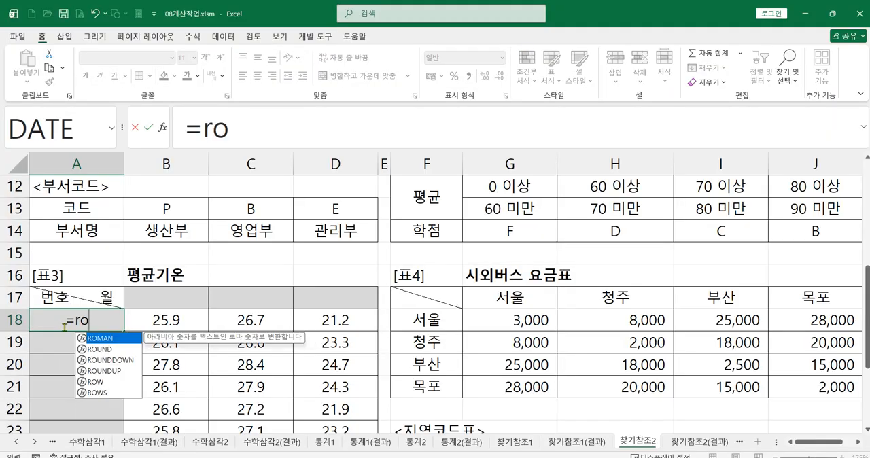
pyautogui.doubleClick(113, 381)
pyautogui.write(')')
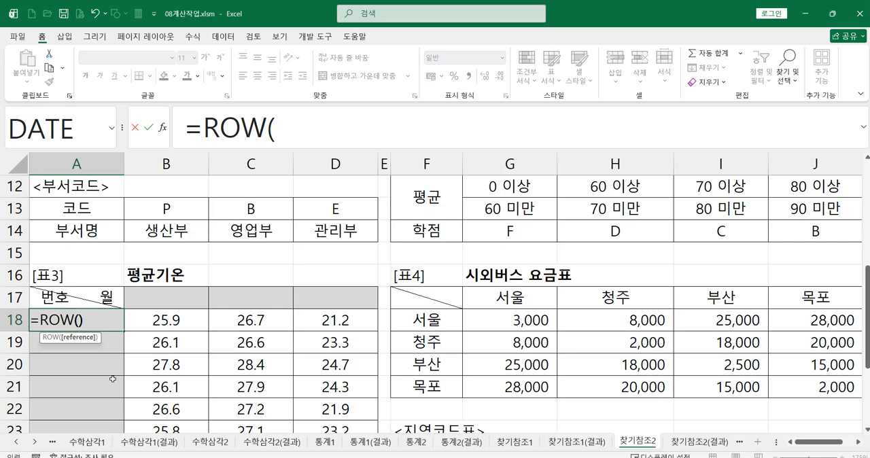
pyautogui.write('-17')
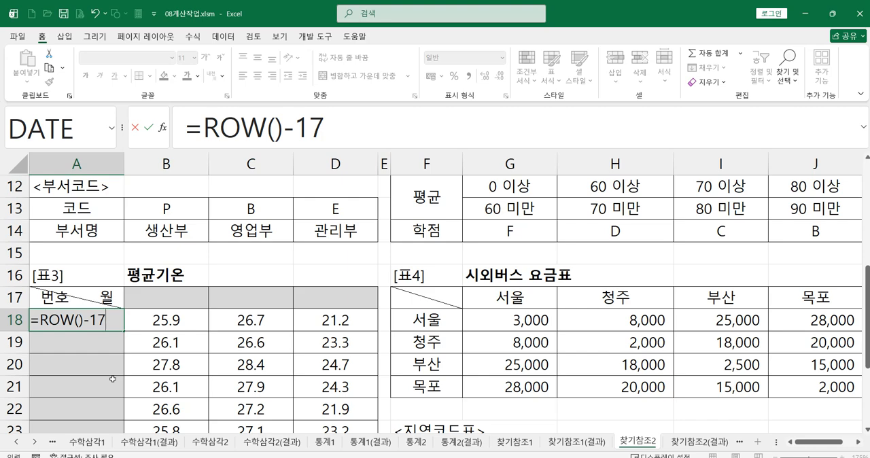
pyautogui.press('Return')
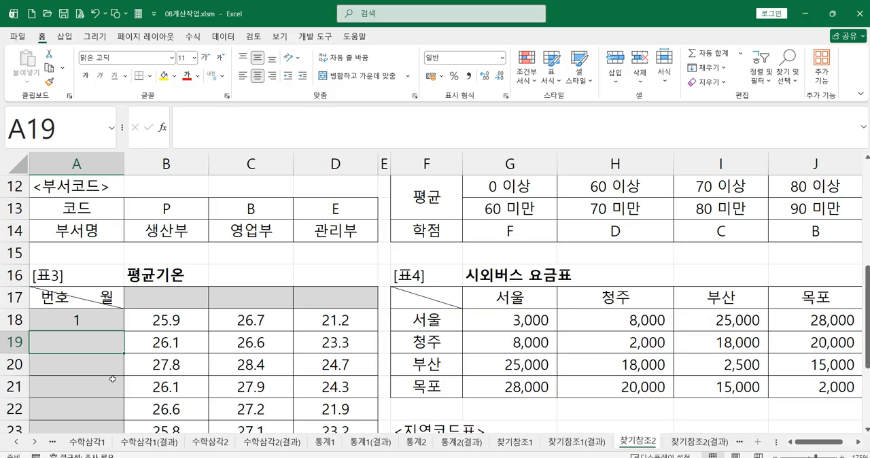
# Fill the ROW formula from A18 down to A27 and check the formulas in A18 and A19.
pyautogui.click(86, 325)
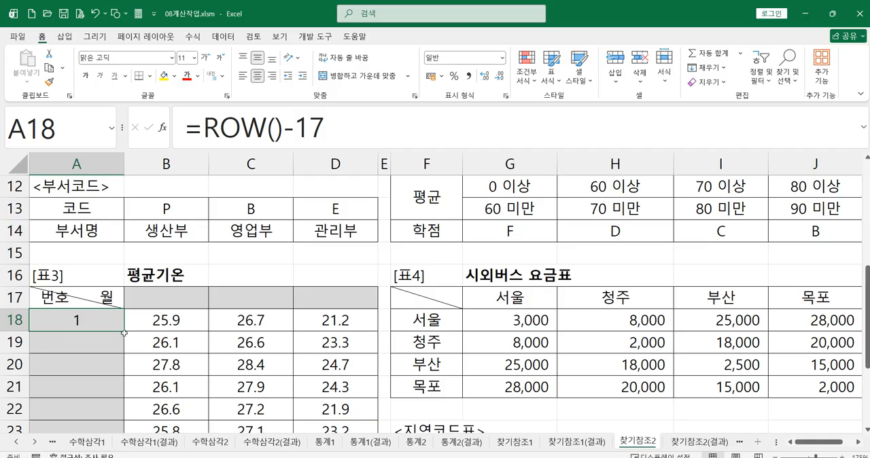
pyautogui.moveTo(125, 334); pyautogui.dragTo(116, 400)
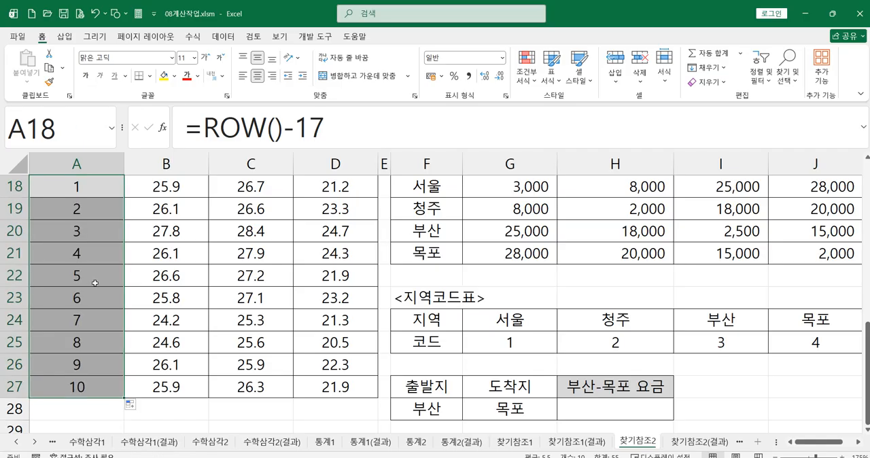
pyautogui.scroll(1, 80, 284)
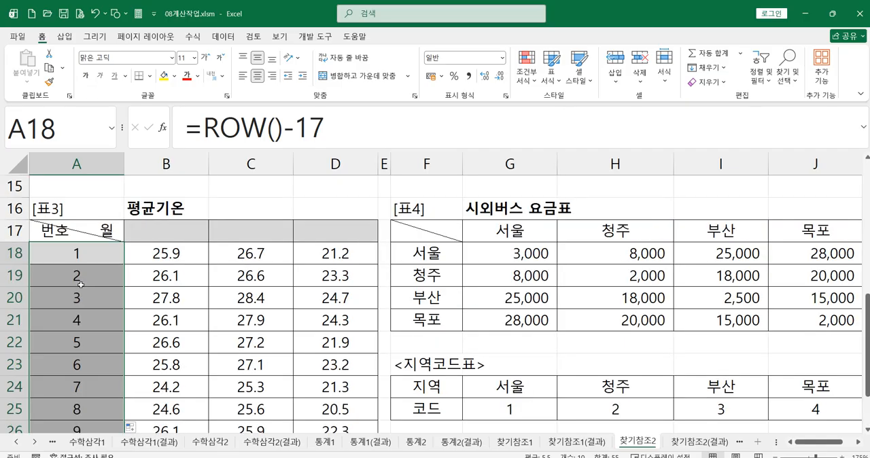
pyautogui.click(85, 256)
pyautogui.click(89, 281)
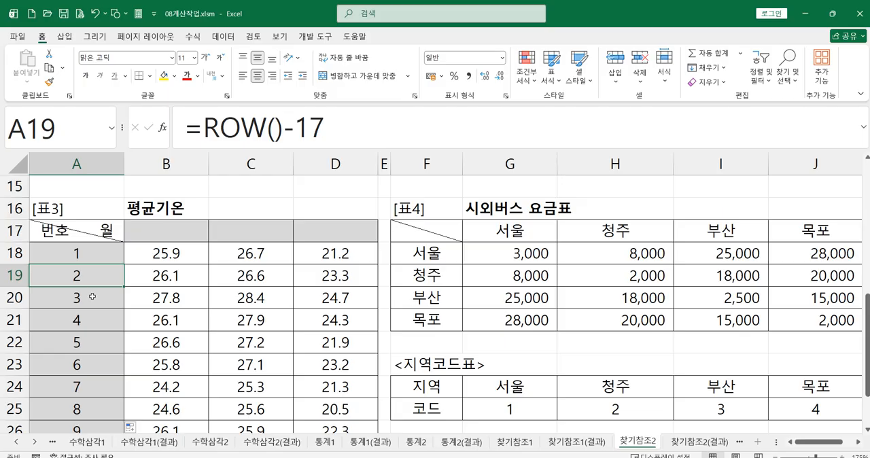
pyautogui.click(81, 249)
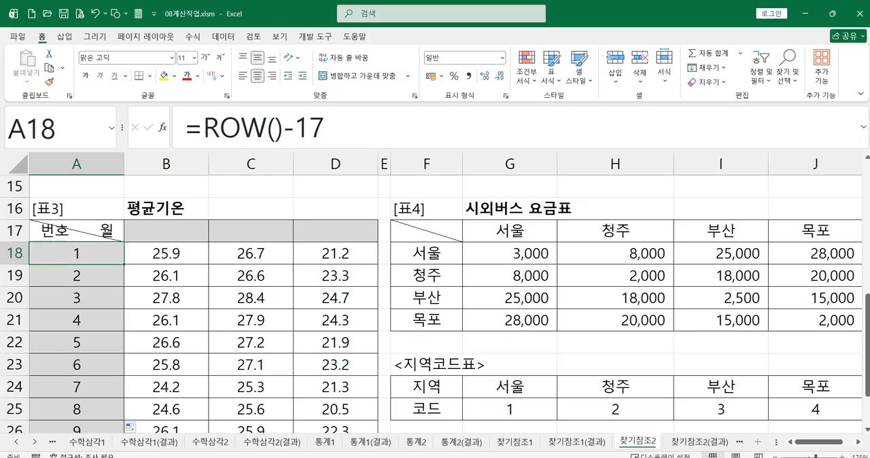
# Enter the formula =COLUMN() in B17, the first month heading cell of [표3].
pyautogui.hotkey('ctrl', '2')
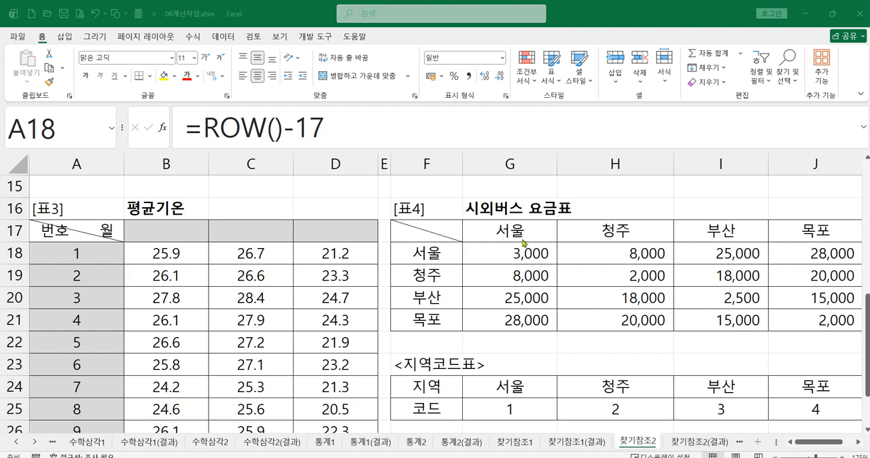
pyautogui.press('Escape')
pyautogui.click(158, 235)
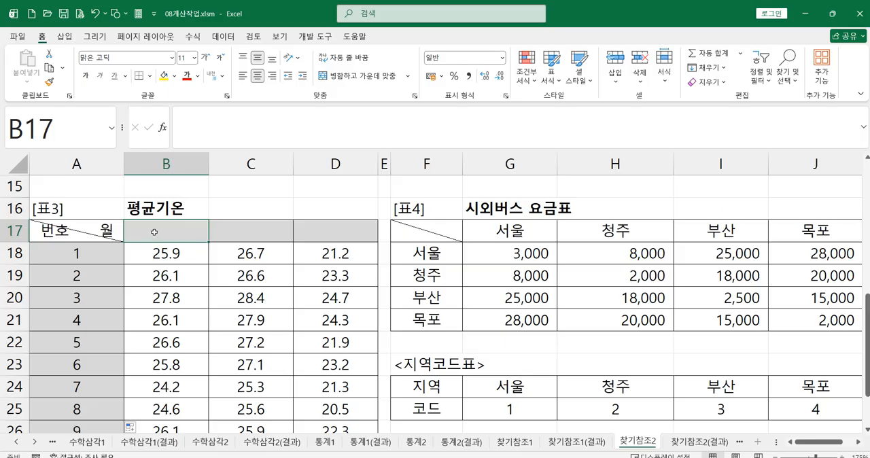
pyautogui.write('=')
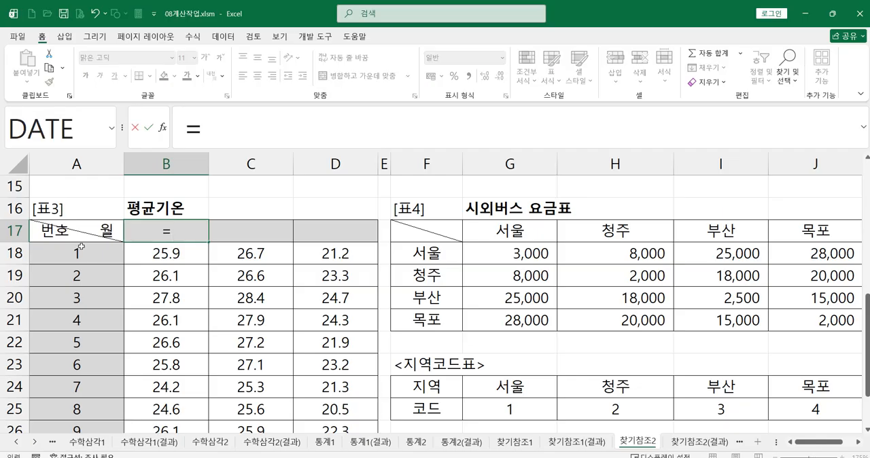
pyautogui.write('co')
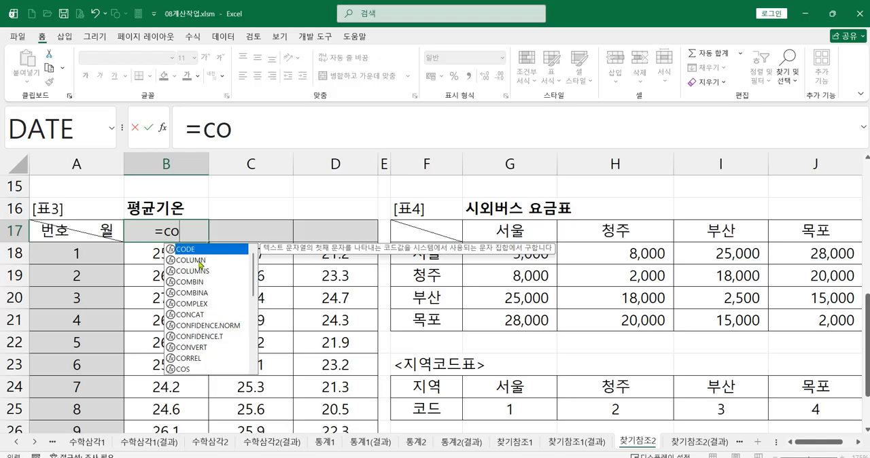
pyautogui.click(197, 260)
pyautogui.doubleClick(199, 263)
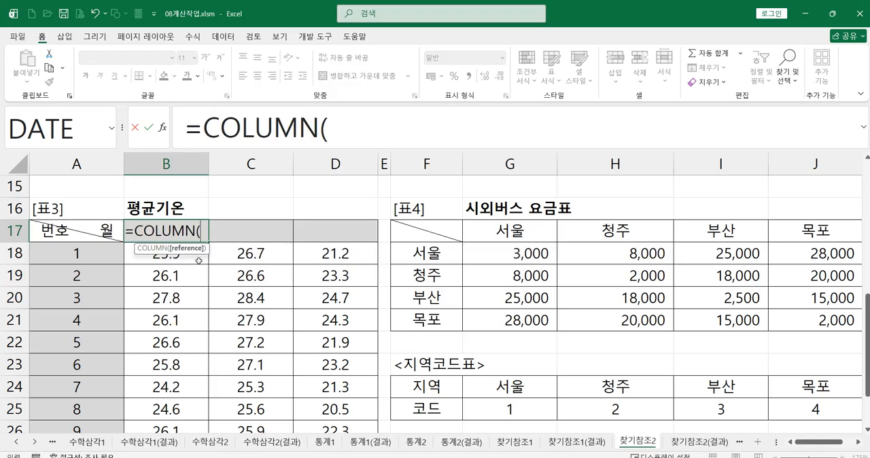
pyautogui.click(359, 137)
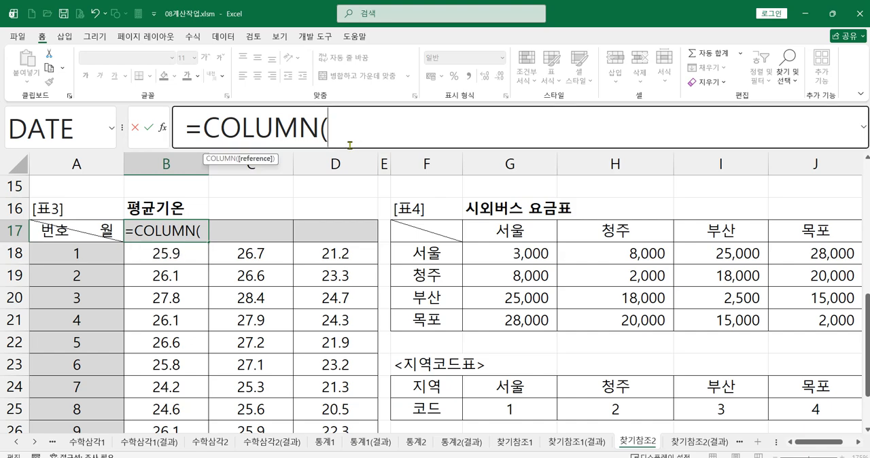
pyautogui.write(')')
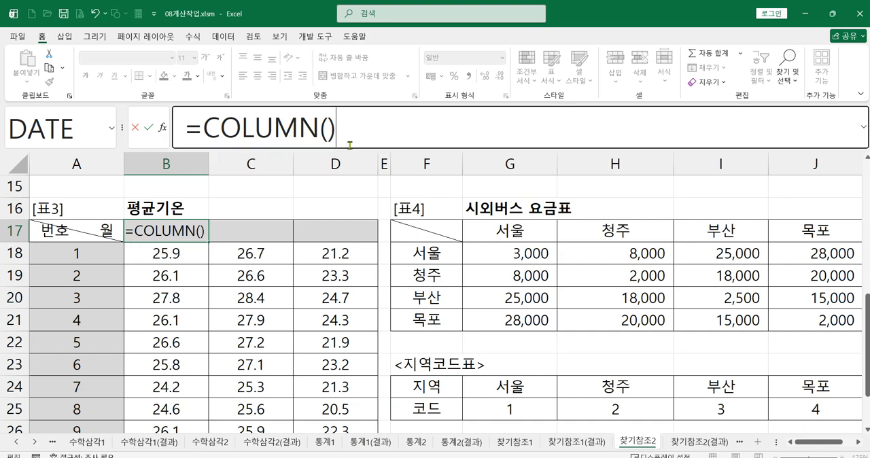
pyautogui.press('Return')
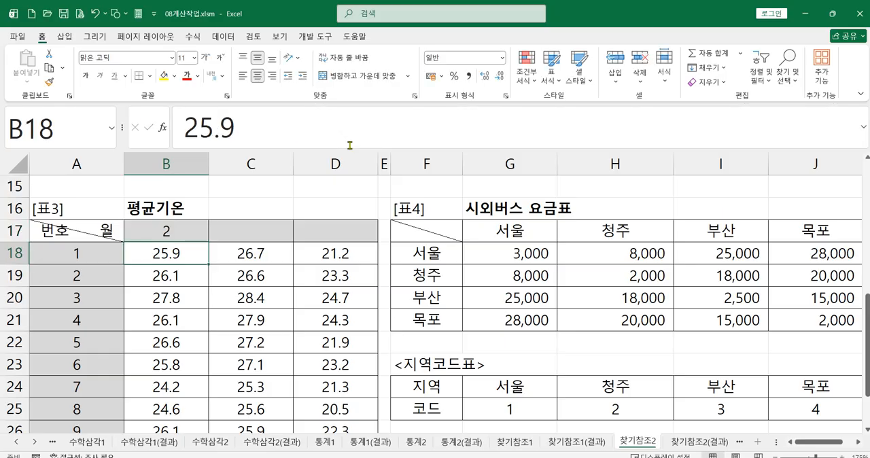
# Extend the B17 formula to =COLUMN()+5&"월" and check it in the cell.
pyautogui.click(171, 232)
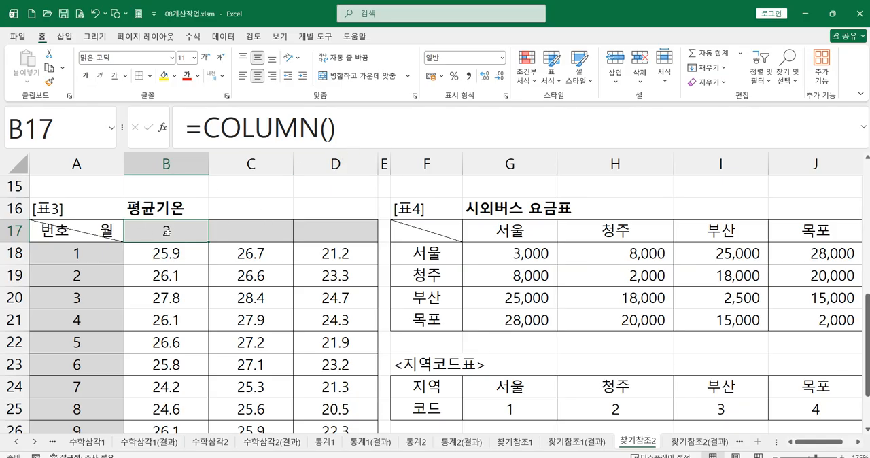
pyautogui.click(356, 129)
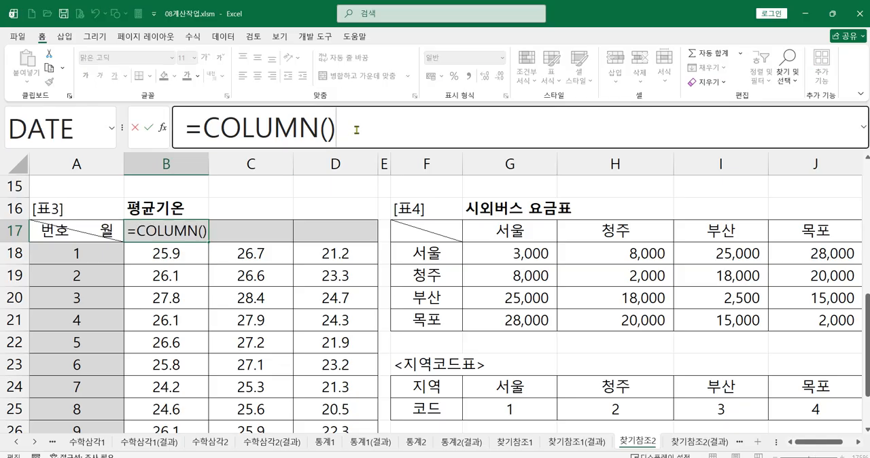
pyautogui.write('+5')
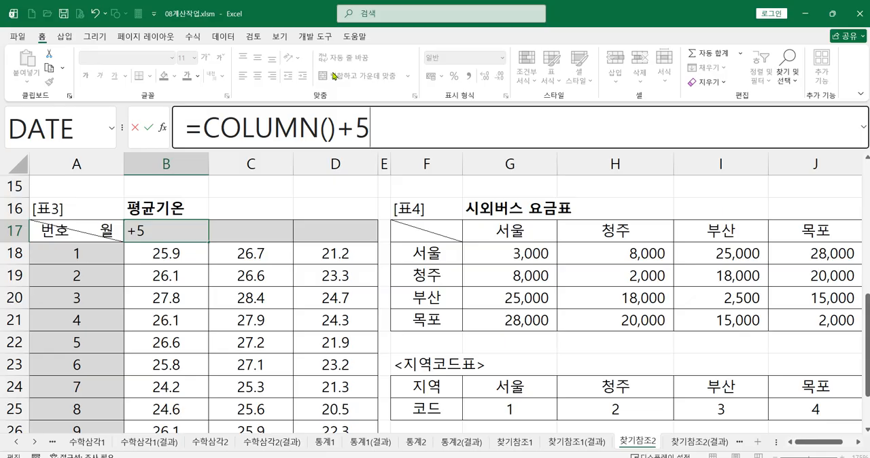
pyautogui.write('&')
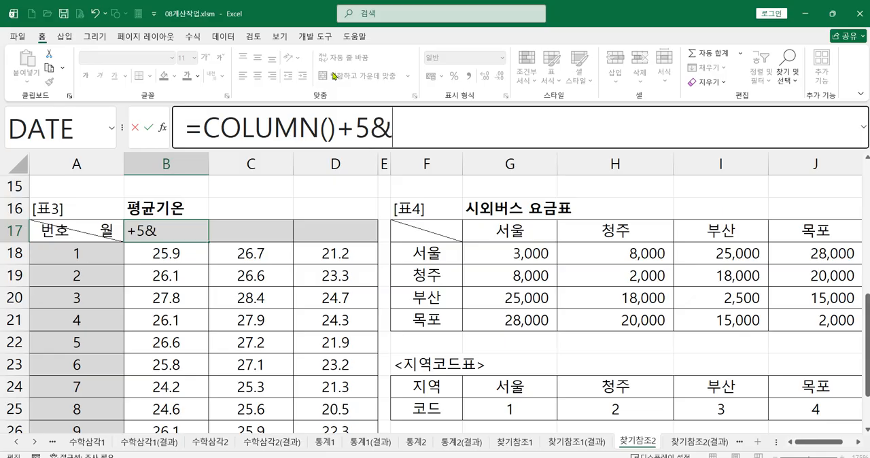
pyautogui.write('"dn')
pyautogui.press('BackSpace')
pyautogui.press('BackSpace')
pyautogui.write('월"')
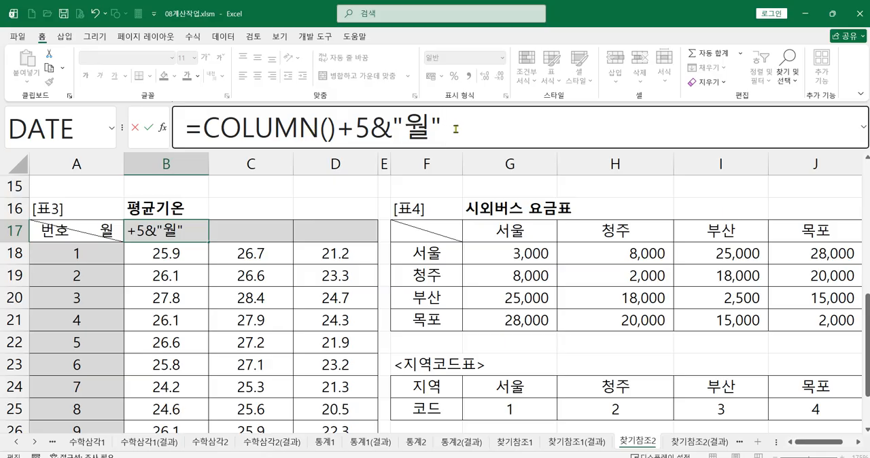
pyautogui.press('Return')
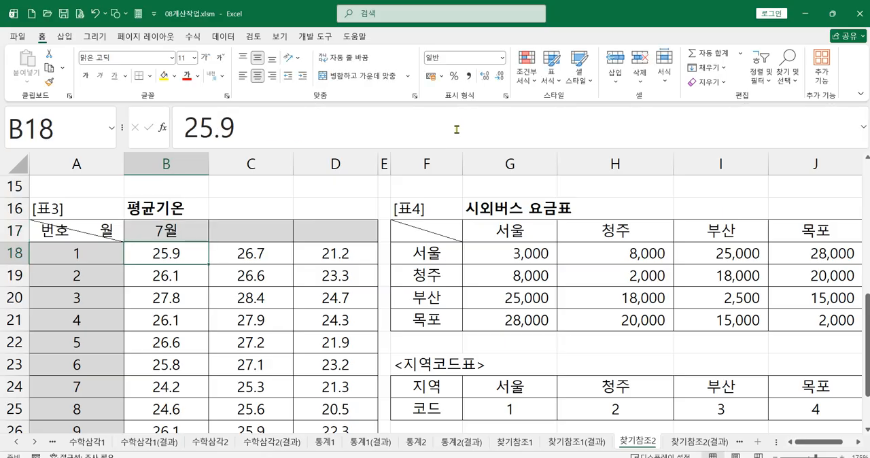
pyautogui.click(183, 227)
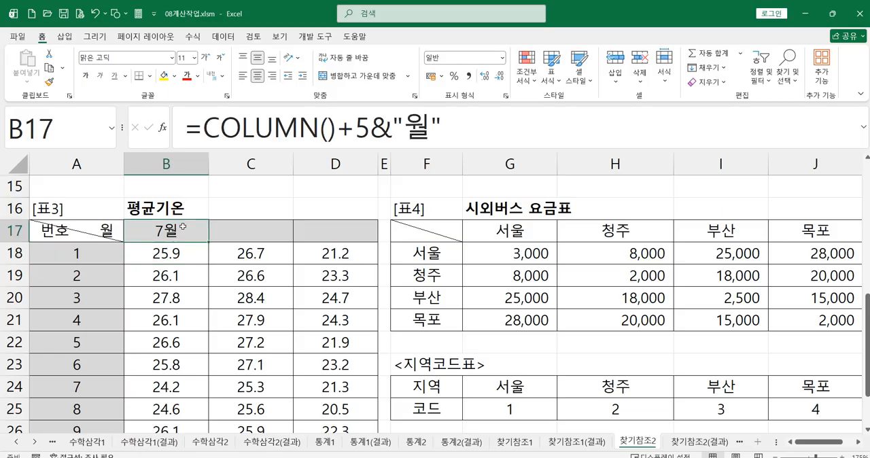
# Enter the alternative formula =COLUMN(G1) in the empty cell B15 above [표3], referencing cell G1.
pyautogui.click(166, 185)
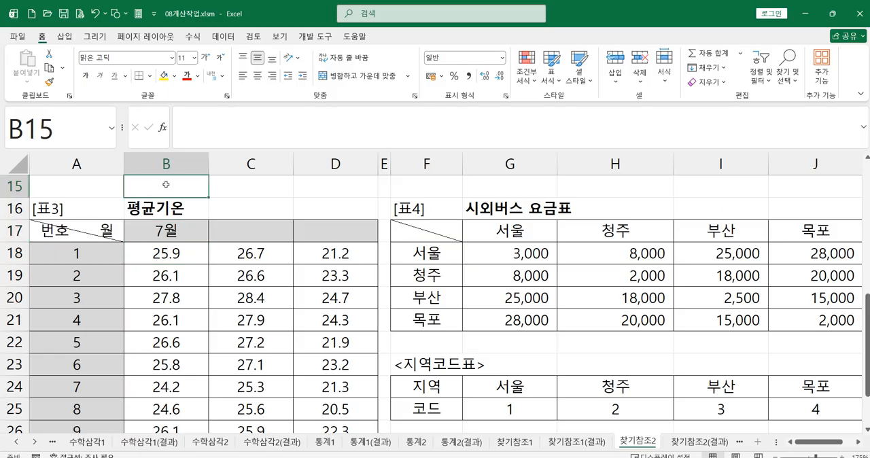
pyautogui.write('=채')
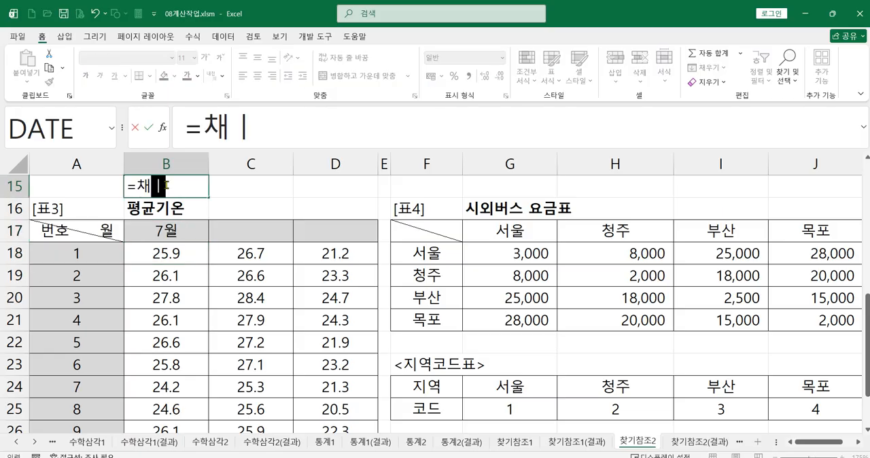
pyautogui.press('BackSpace')
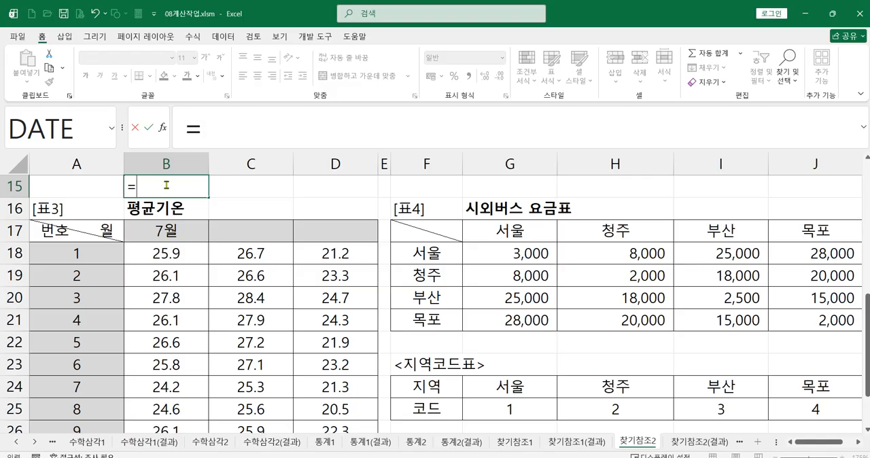
pyautogui.write('col')
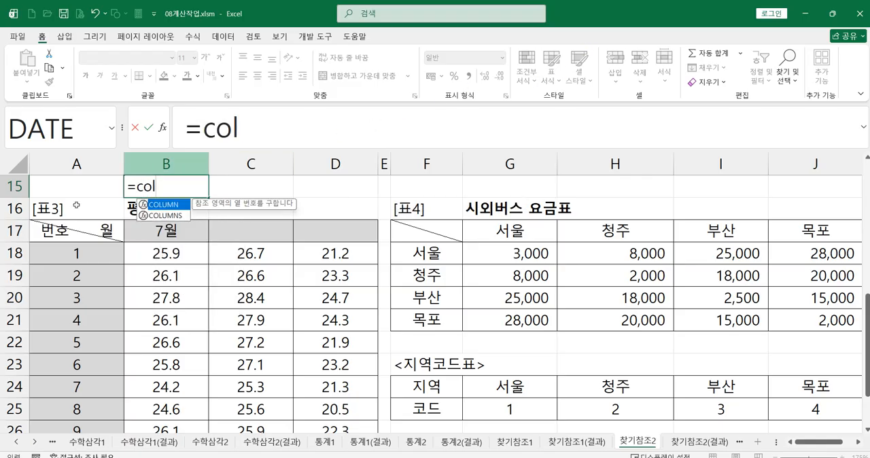
pyautogui.doubleClick(168, 205)
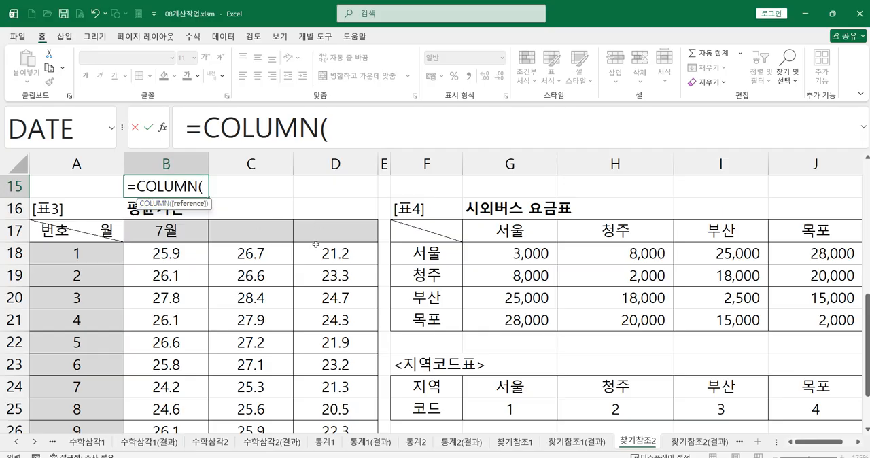
pyautogui.scroll(4, 315, 244)
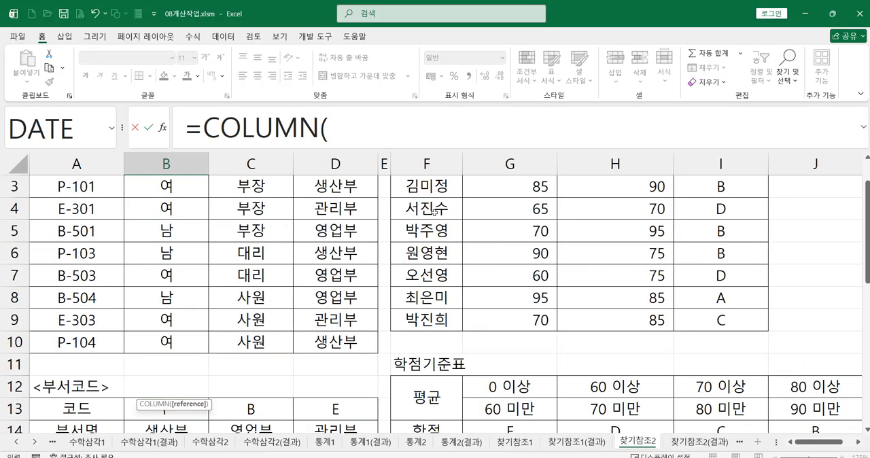
pyautogui.click(488, 183)
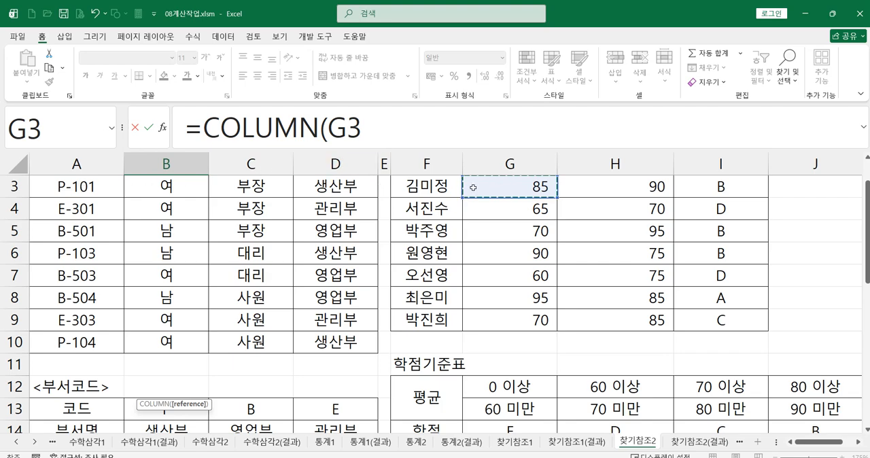
pyautogui.scroll(-1, 413, 240)
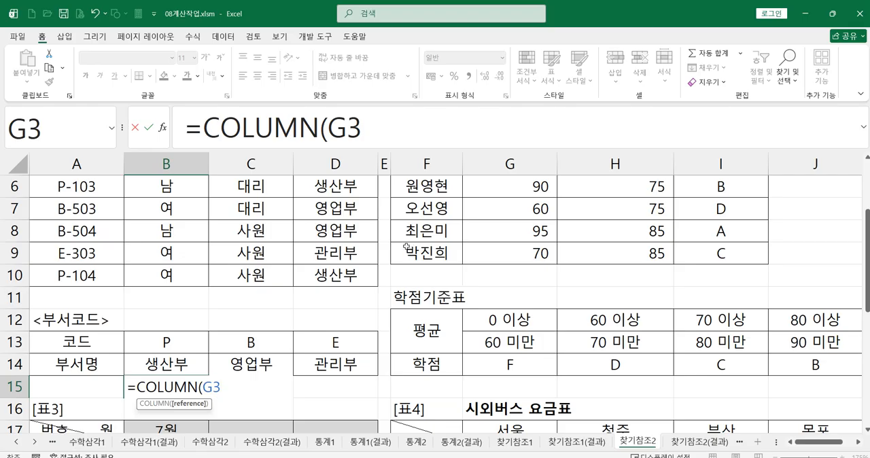
pyautogui.scroll(2, 387, 253)
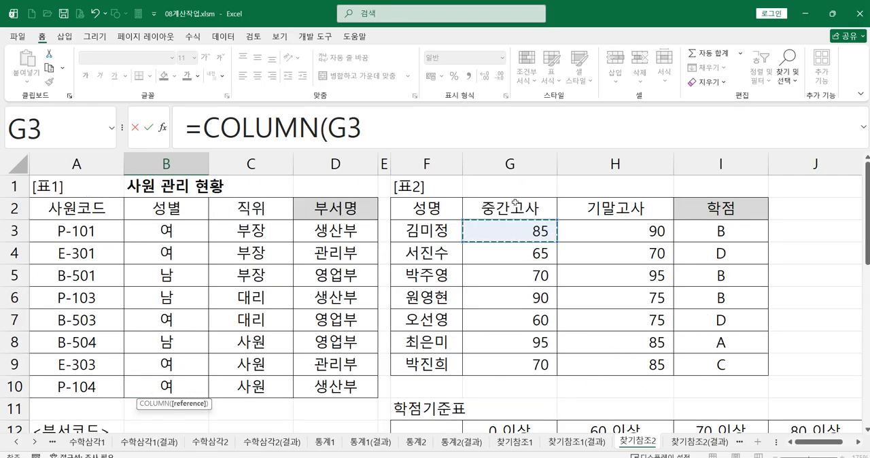
pyautogui.click(509, 185)
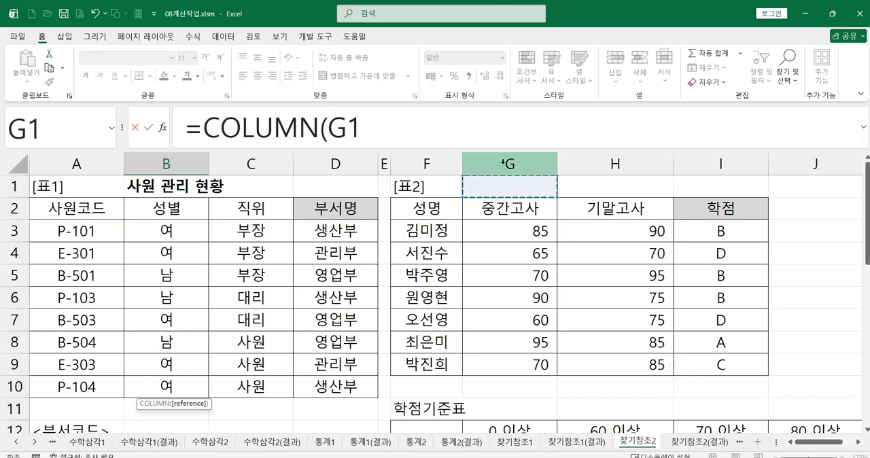
pyautogui.write(')')
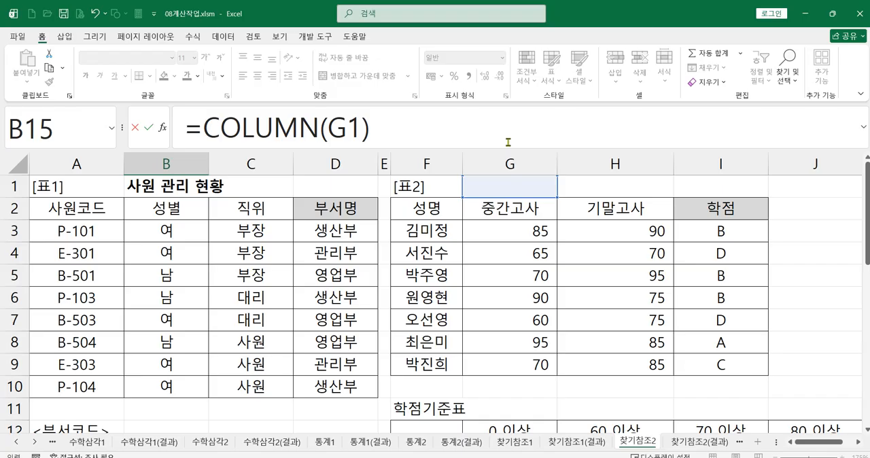
pyautogui.press('Return')
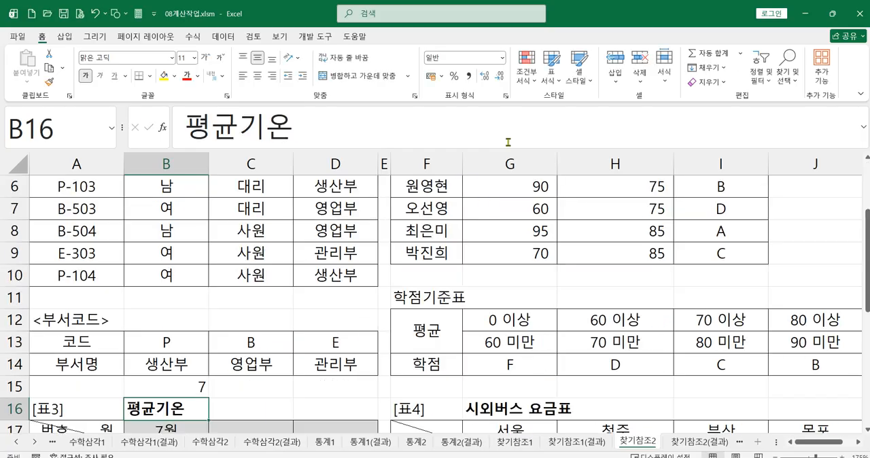
# Extend the B15 formula to =COLUMN(G1)&"월" and compare it with the formula in B17.
pyautogui.click(198, 388)
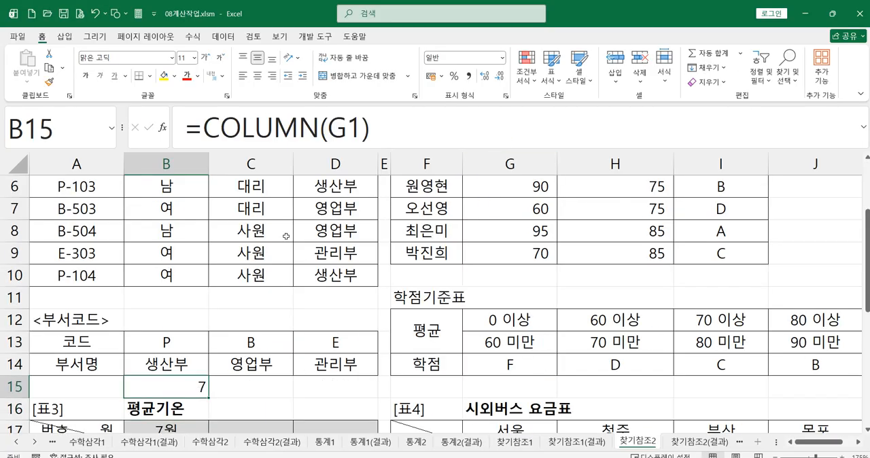
pyautogui.click(384, 136)
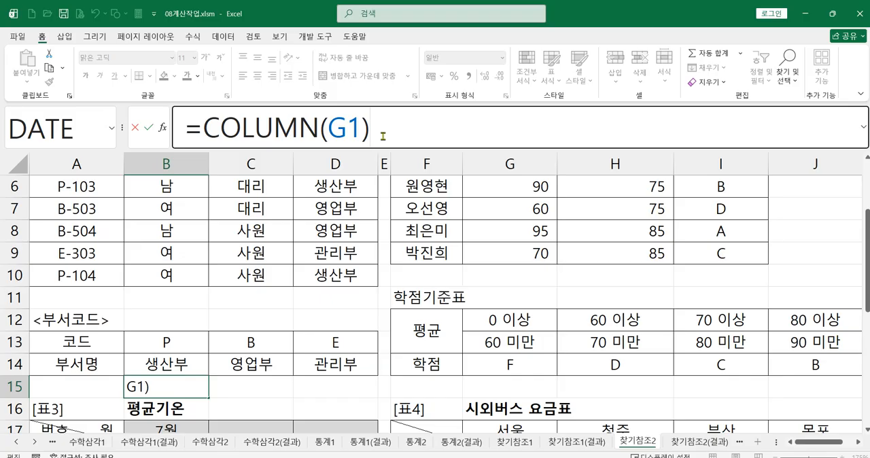
pyautogui.write('&')
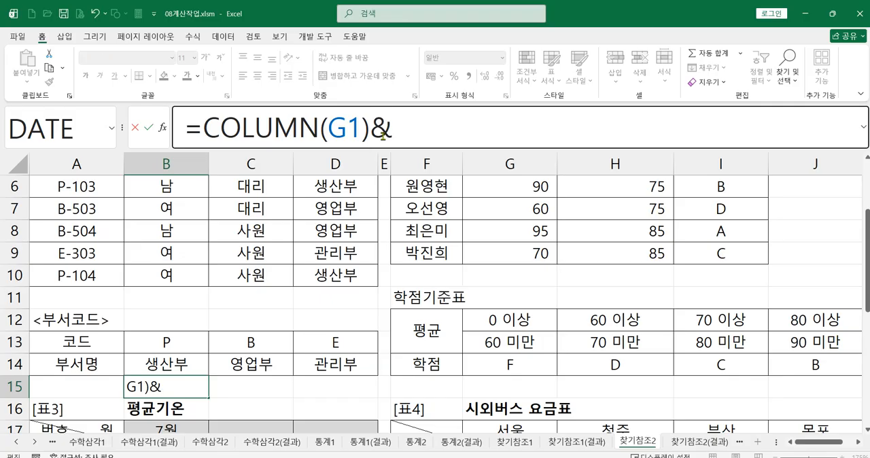
pyautogui.write('"dn')
pyautogui.press('BackSpace')
pyautogui.press('BackSpace')
pyautogui.write('월')
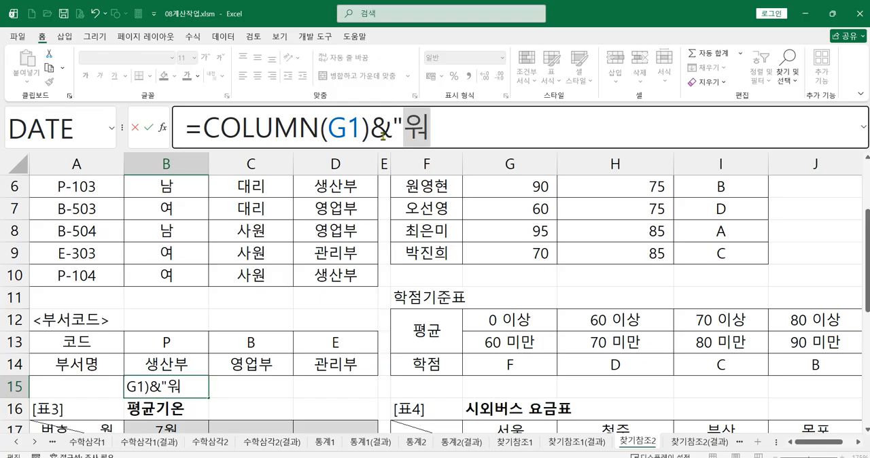
pyautogui.write('"')
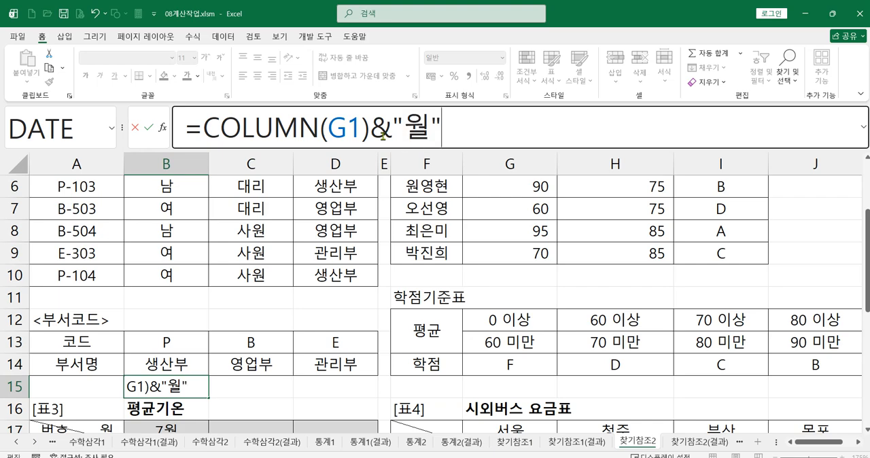
pyautogui.press('Return')
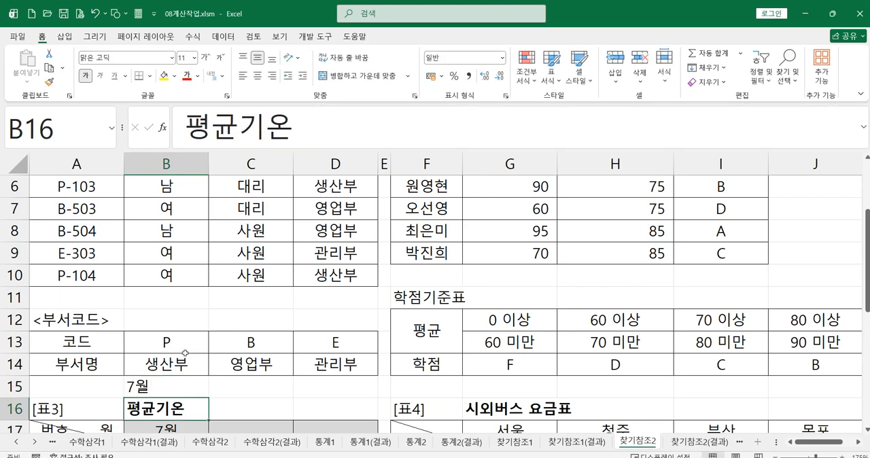
pyautogui.click(184, 388)
pyautogui.scroll(-1, 184, 388)
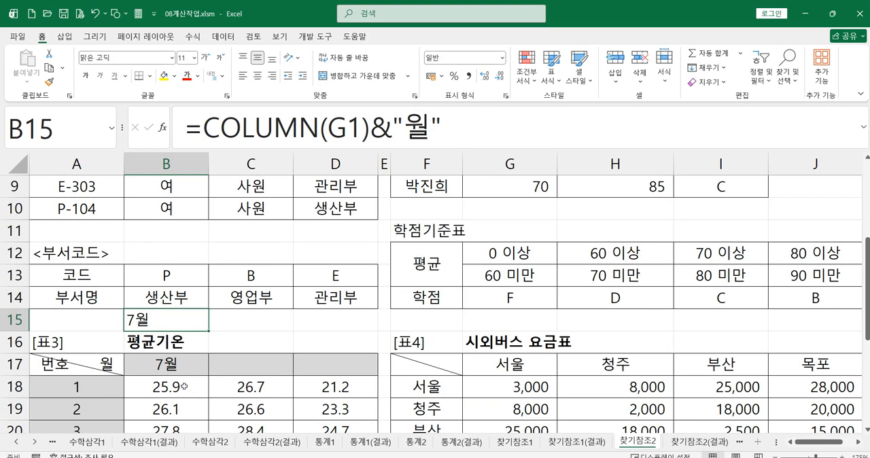
pyautogui.click(183, 365)
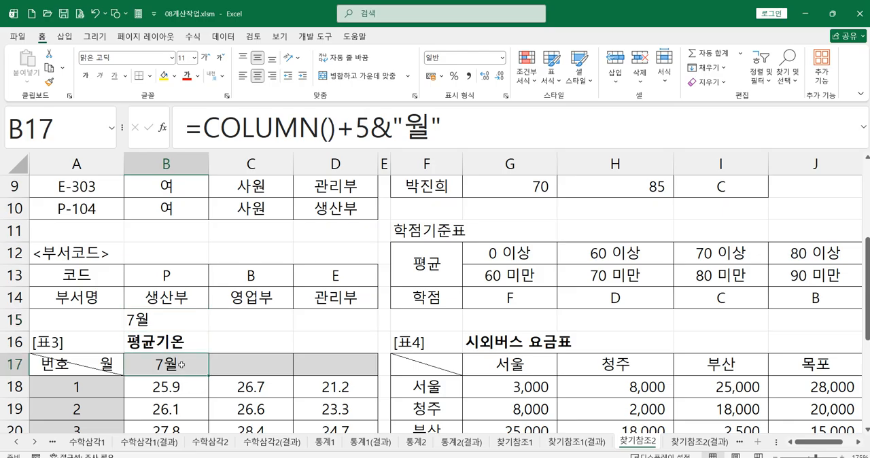
# Fill the B17 month formula across to D17 to complete the [표3] month headings.
pyautogui.moveTo(209, 376); pyautogui.dragTo(340, 379)
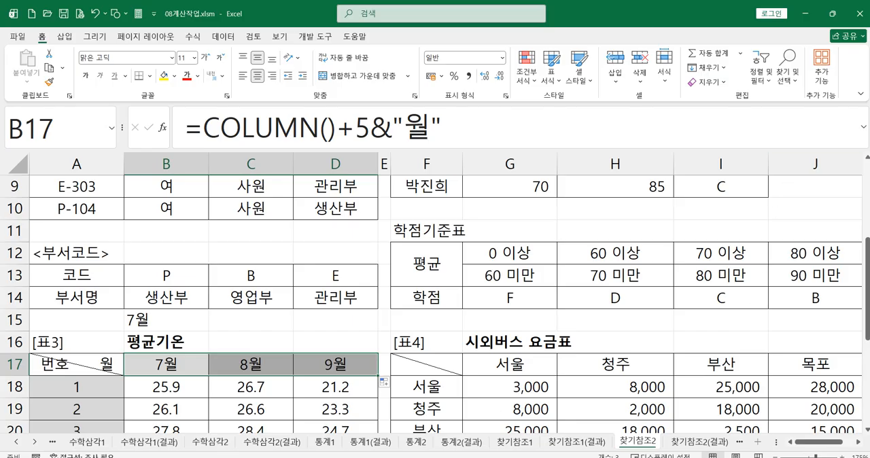
# Switch to the photo of the exercise page, read question 4 about [표4], and return to the workbook.
pyautogui.hotkey('alt', 'Tab')
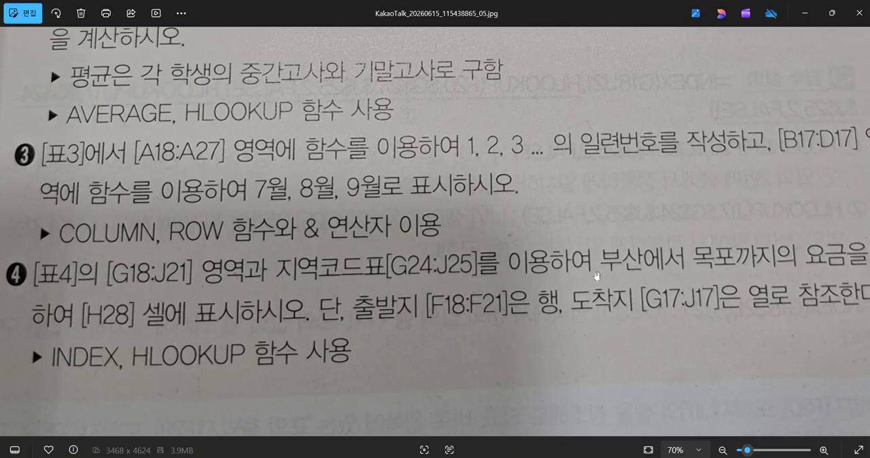
pyautogui.moveTo(754, 317); pyautogui.dragTo(792, 265)
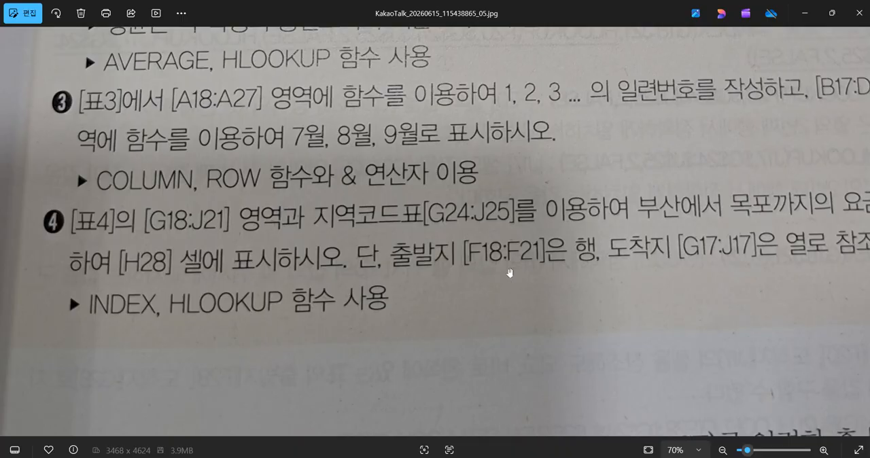
pyautogui.moveTo(680, 292); pyautogui.dragTo(624, 275)
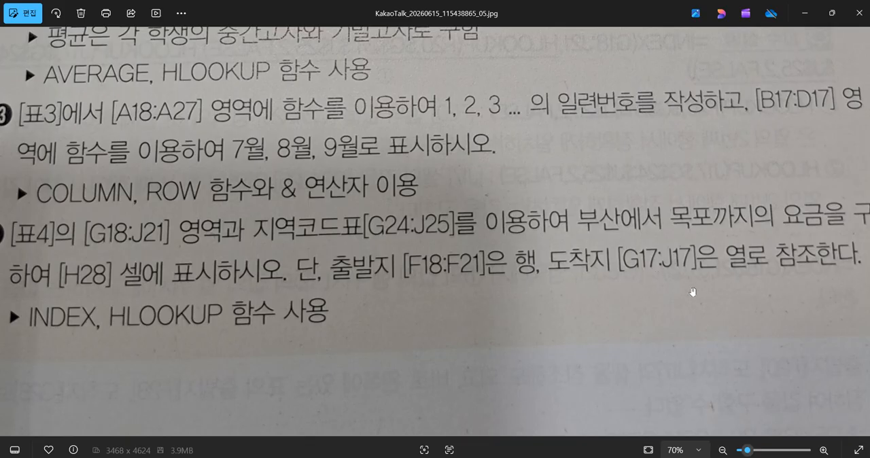
pyautogui.click(806, 13)
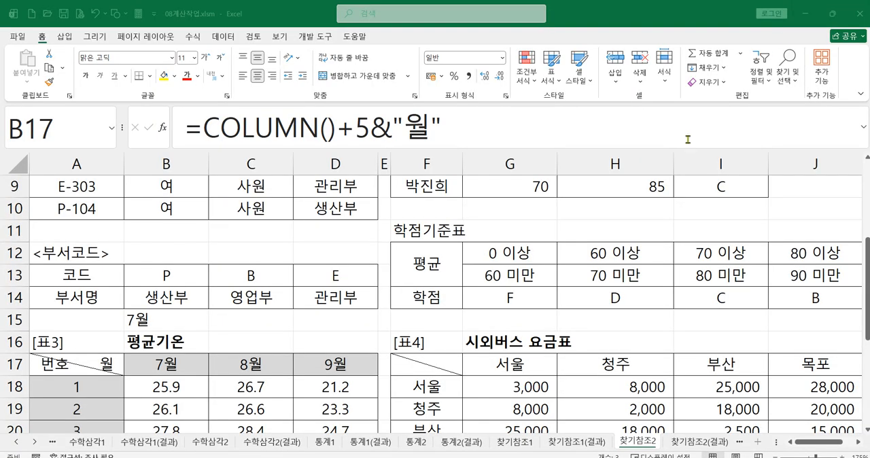
# Examine the [표4] fare table and the departure and destination entries in F28 and G28.
pyautogui.scroll(-1, 600, 317)
pyautogui.scroll(-1, 612, 358)
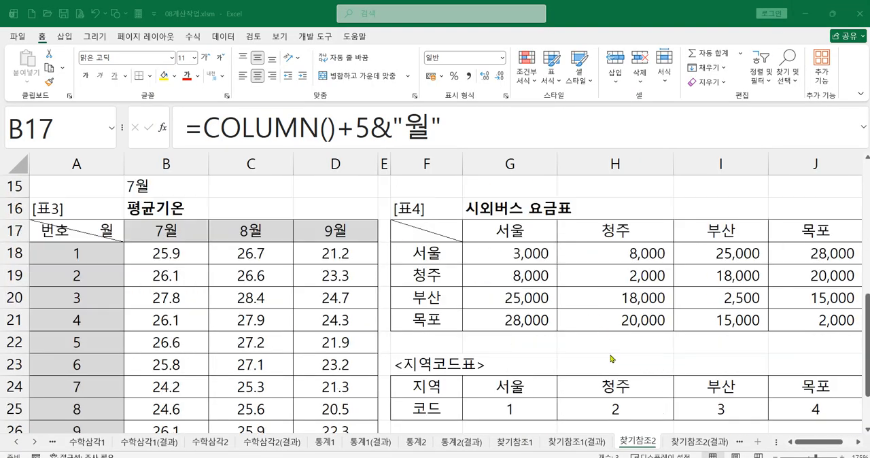
pyautogui.click(836, 443)
pyautogui.moveTo(830, 443); pyautogui.dragTo(839, 443)
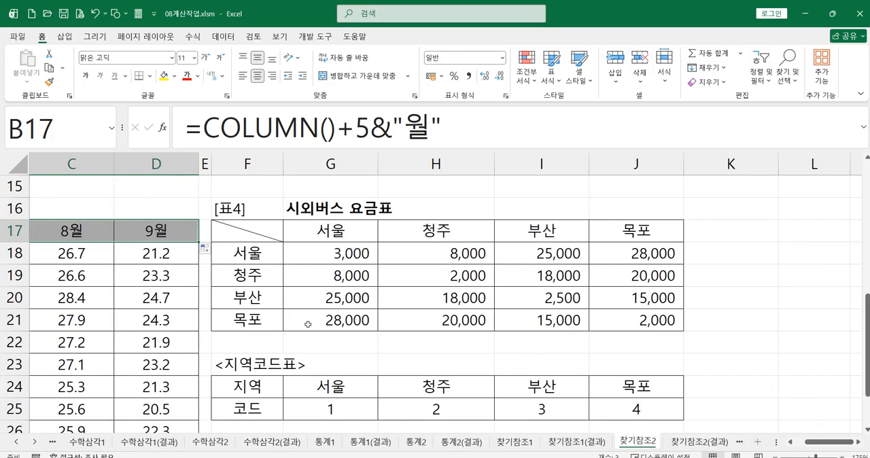
pyautogui.click(230, 298)
pyautogui.click(444, 302)
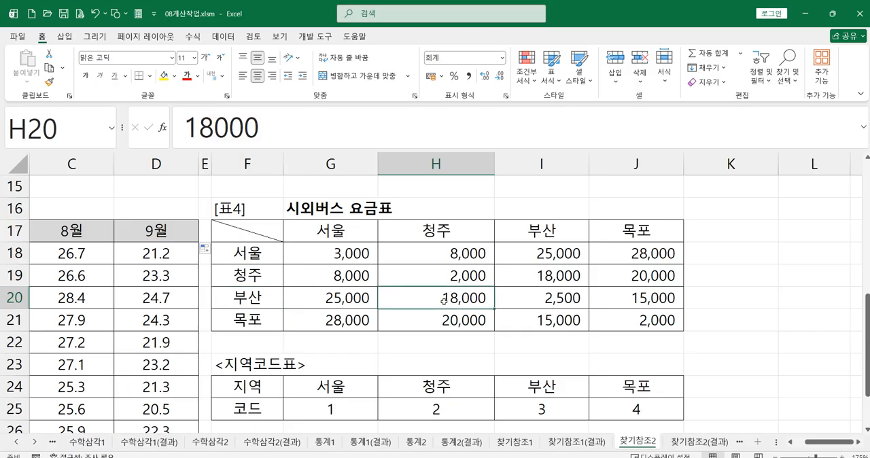
pyautogui.scroll(-1, 446, 350)
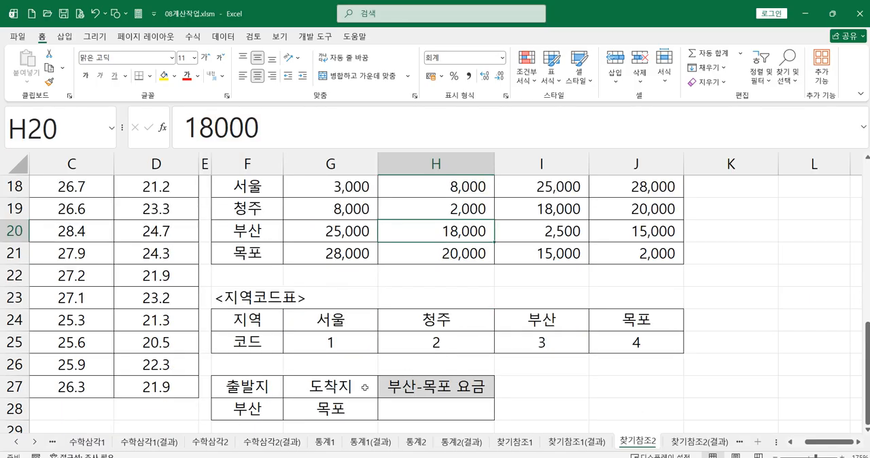
pyautogui.click(236, 411)
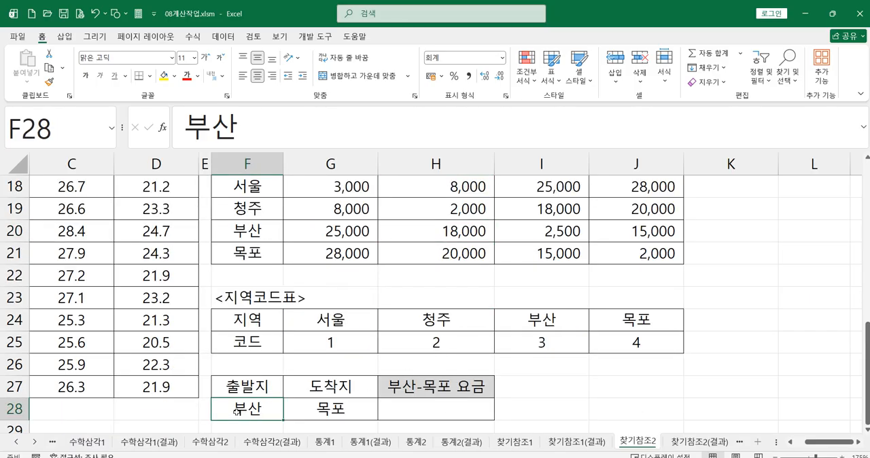
pyautogui.click(316, 410)
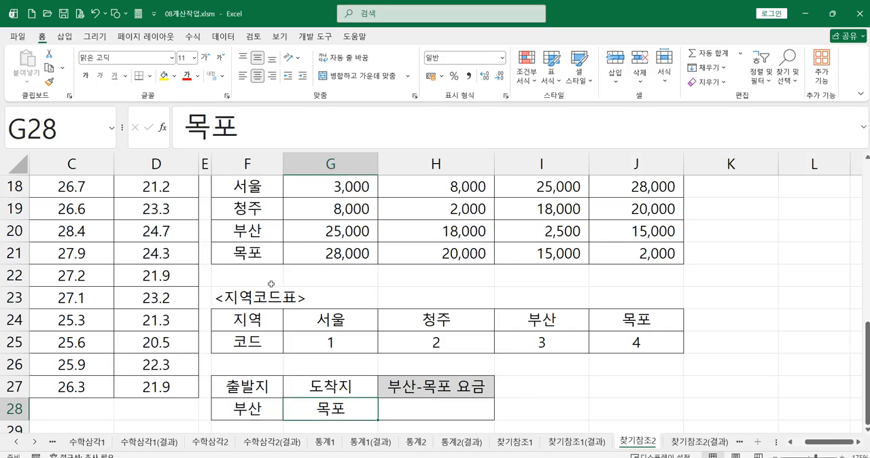
# Trace 부산 in departures F18:F21 and 목포 in destinations G17:J17 to locate their fare in [표4].
pyautogui.scroll(1, 255, 259)
pyautogui.moveTo(248, 252); pyautogui.dragTo(249, 321)
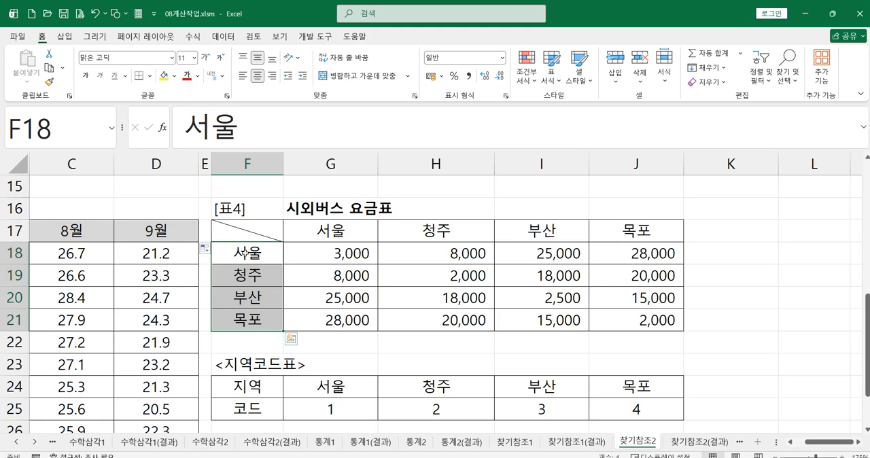
pyautogui.moveTo(324, 232); pyautogui.dragTo(612, 235)
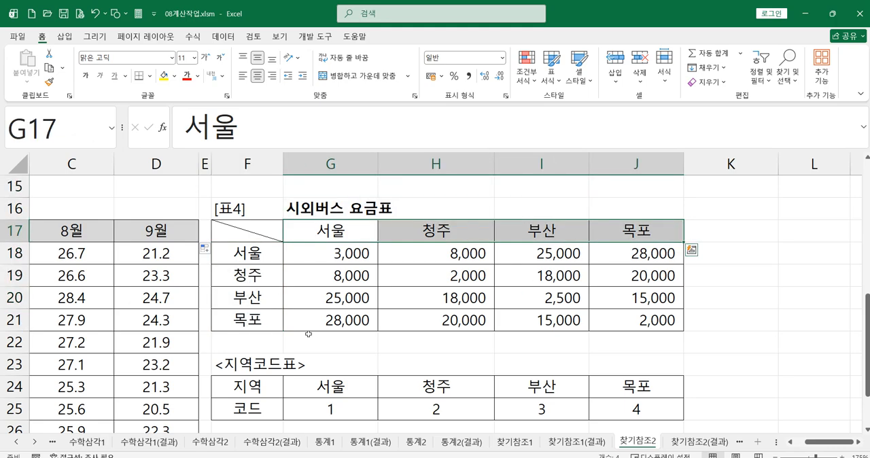
pyautogui.click(267, 301)
pyautogui.scroll(-2, 423, 283)
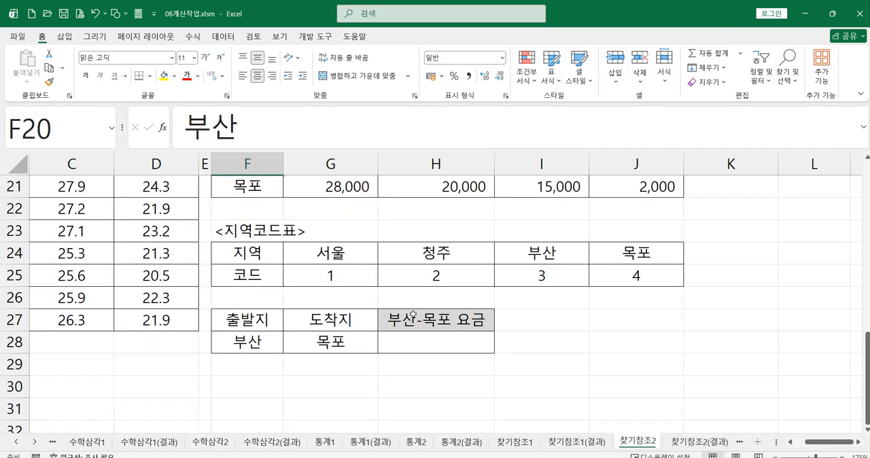
pyautogui.scroll(2, 428, 309)
pyautogui.click(626, 297)
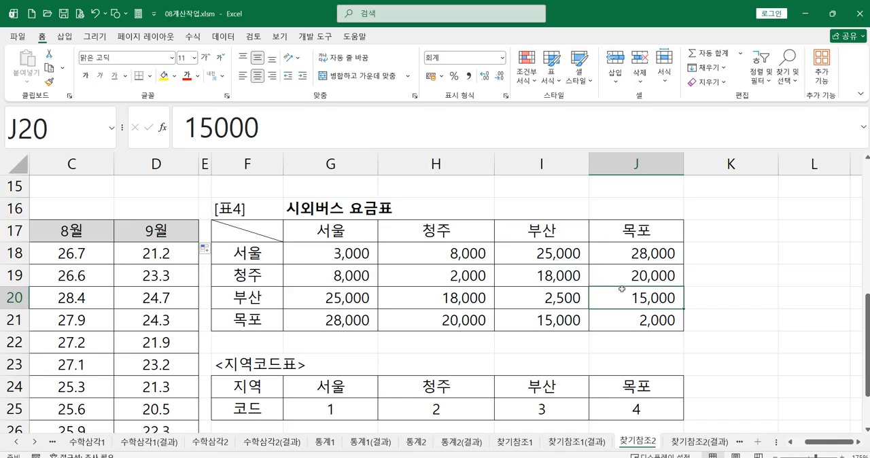
# Examine the regions and their codes in the 지역코드표 range G24:J25.
pyautogui.scroll(-1, 501, 359)
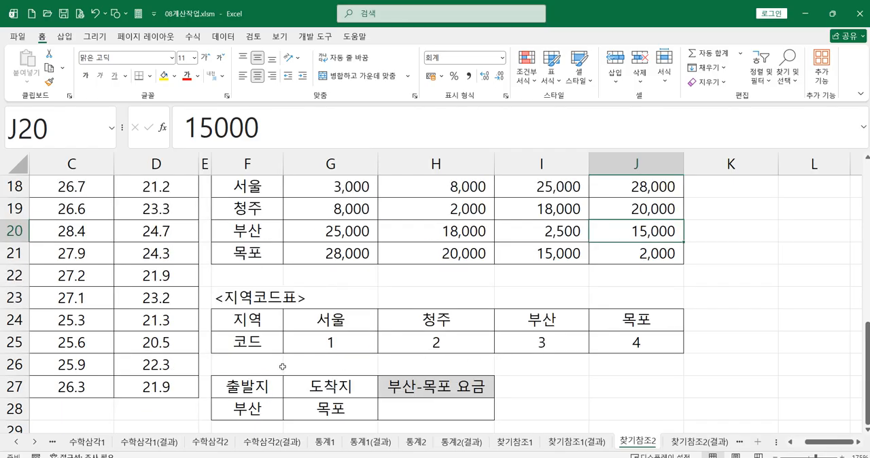
pyautogui.moveTo(344, 319); pyautogui.dragTo(589, 344)
pyautogui.click(346, 347)
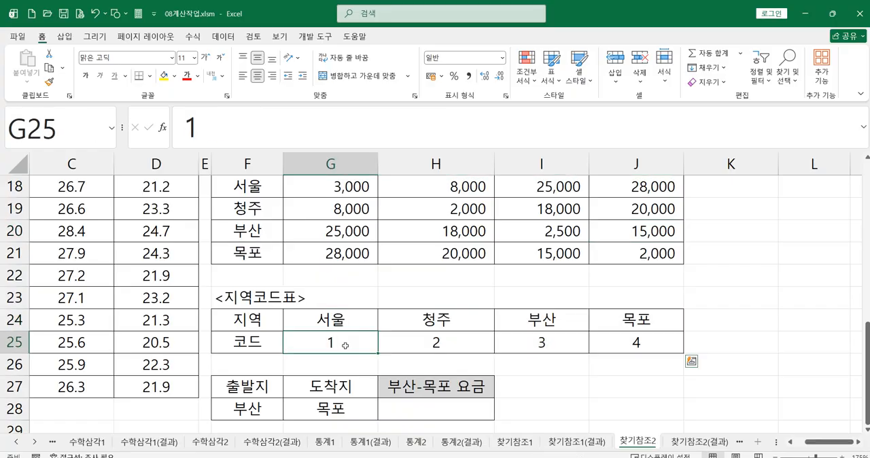
pyautogui.click(459, 324)
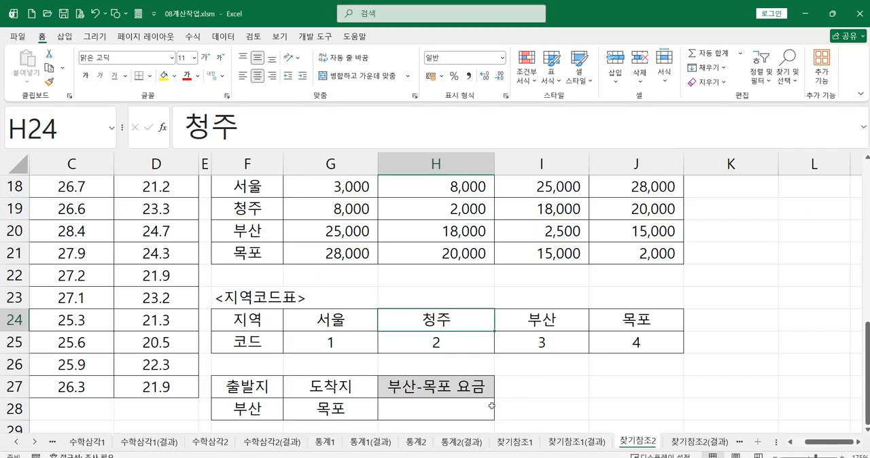
# Start an INDEX formula in H28, the 부산-목포 요금 cell.
pyautogui.click(417, 409)
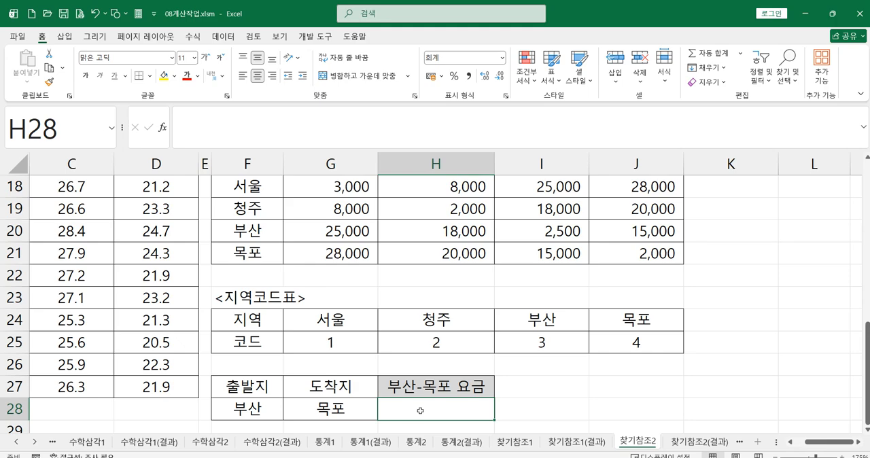
pyautogui.write('=')
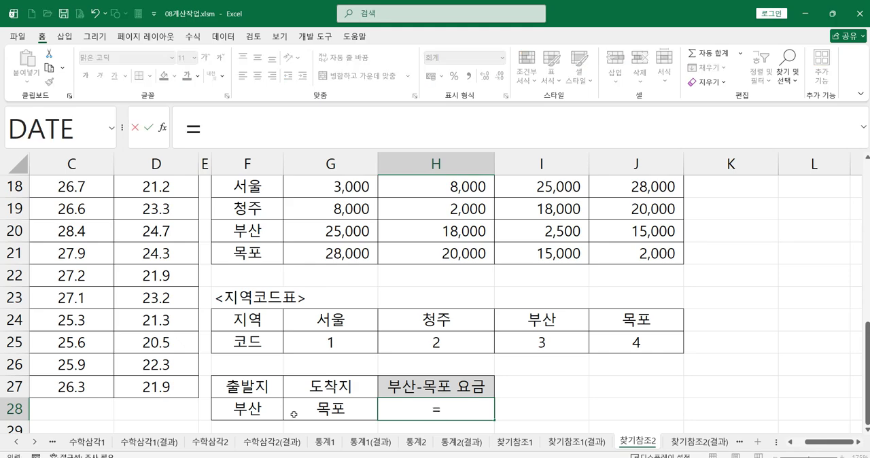
pyautogui.write('ㅑ')
pyautogui.press('BackSpace')
pyautogui.write('ㅑㅜ')
pyautogui.press('BackSpace')
pyautogui.press('BackSpace')
pyautogui.write('in')
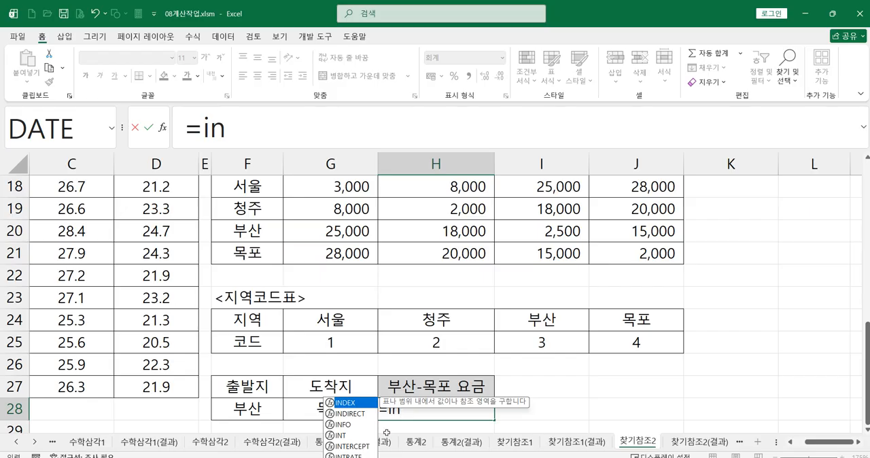
pyautogui.doubleClick(346, 402)
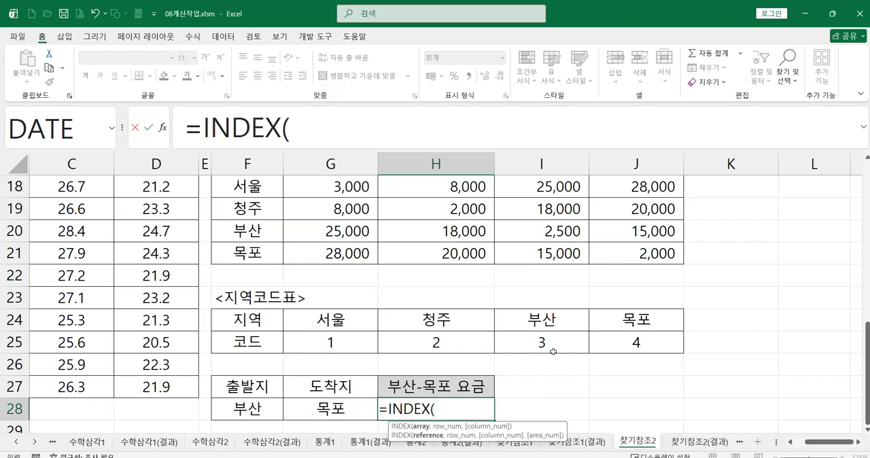
# Set the INDEX array to the [표4] fares as the absolute range $G$18:$J$21.
pyautogui.scroll(2, 554, 372)
pyautogui.moveTo(331, 324); pyautogui.dragTo(627, 381)
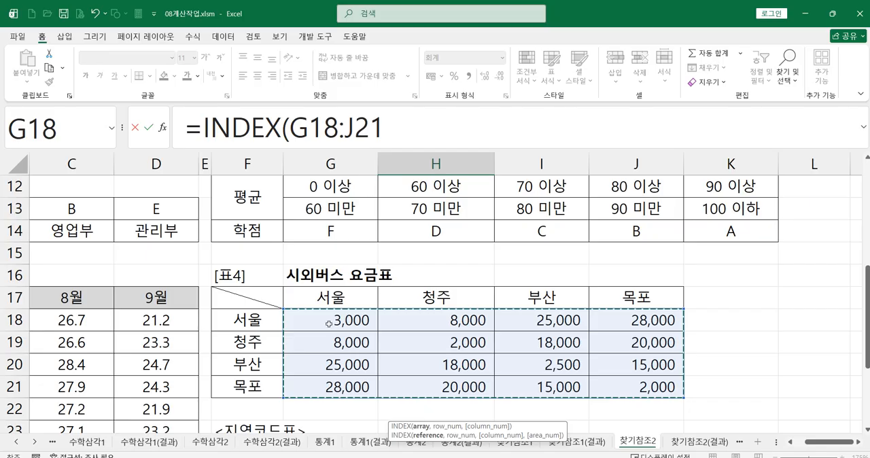
pyautogui.press('F4')
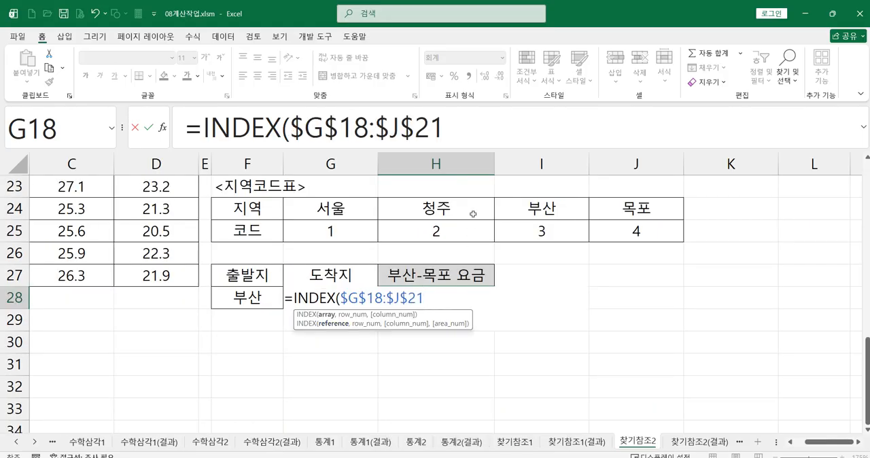
# Replace the INDEX array in H28 with the relative range G18:J21 and move on to the row number argument.
pyautogui.click(469, 134)
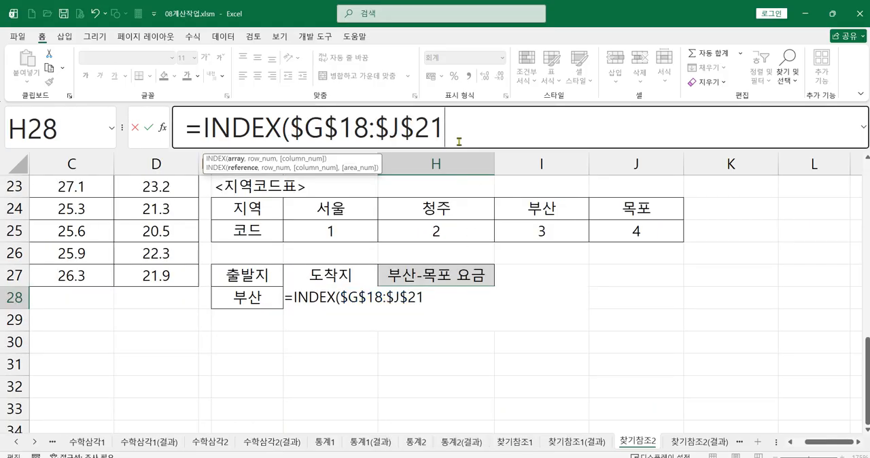
pyautogui.moveTo(459, 128); pyautogui.dragTo(290, 128)
pyautogui.scroll(3, 400, 243)
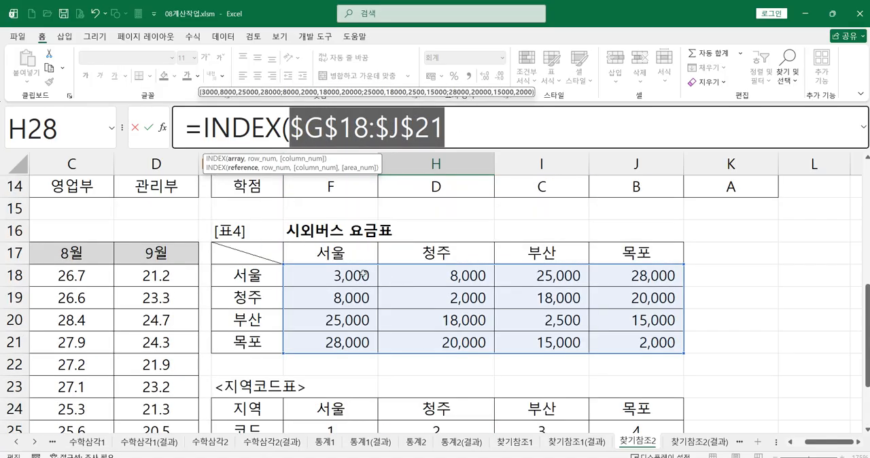
pyautogui.moveTo(340, 279); pyautogui.dragTo(618, 340)
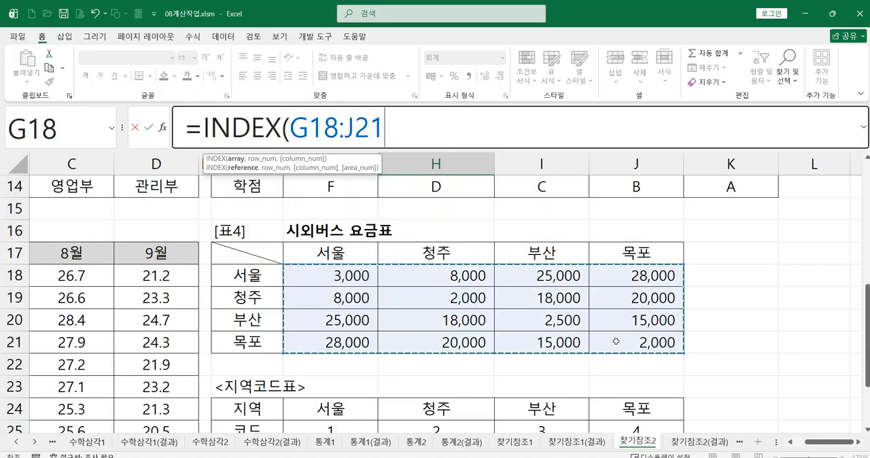
pyautogui.scroll(-2, 524, 397)
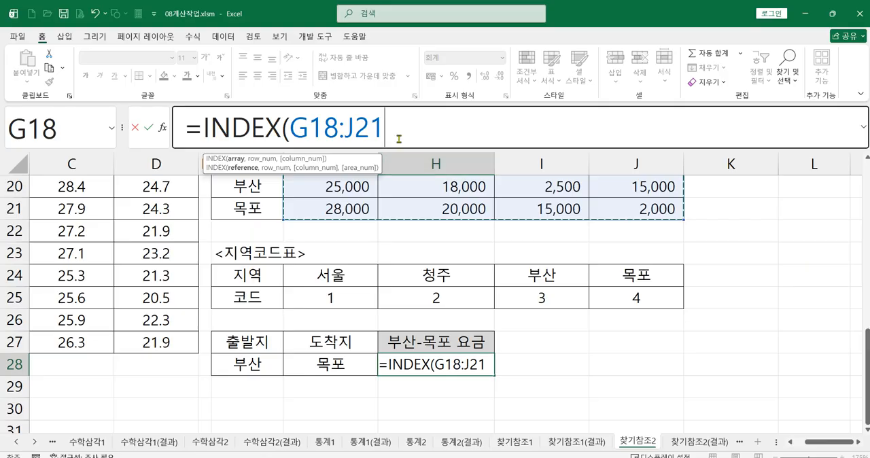
pyautogui.write(',')
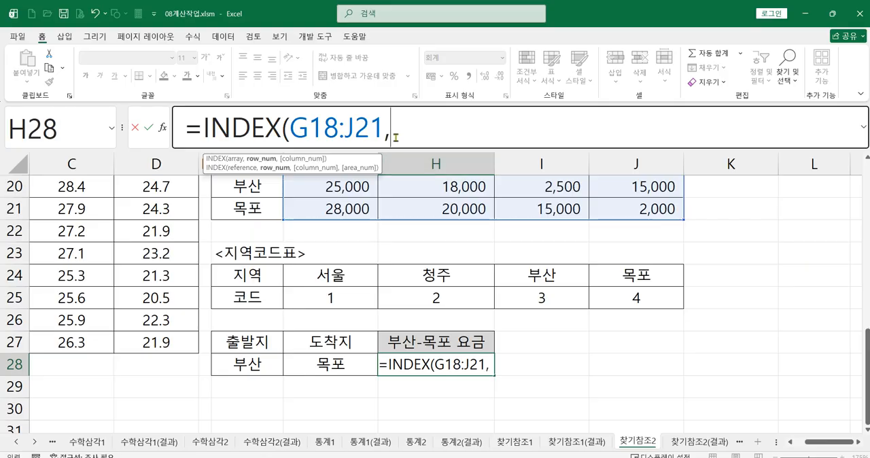
# Complete the H28 formula as =INDEX(G18:J21,3,4), with row number 3 and column number 4, and check it in the cell.
pyautogui.scroll(1, 519, 340)
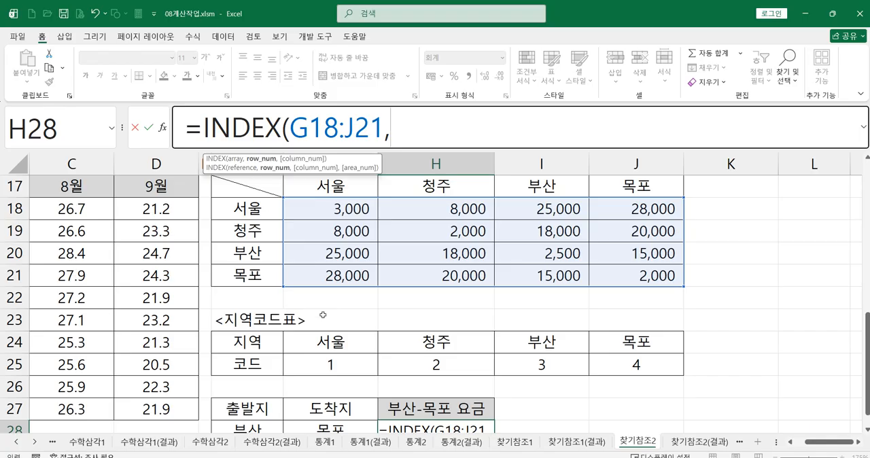
pyautogui.scroll(1, 276, 287)
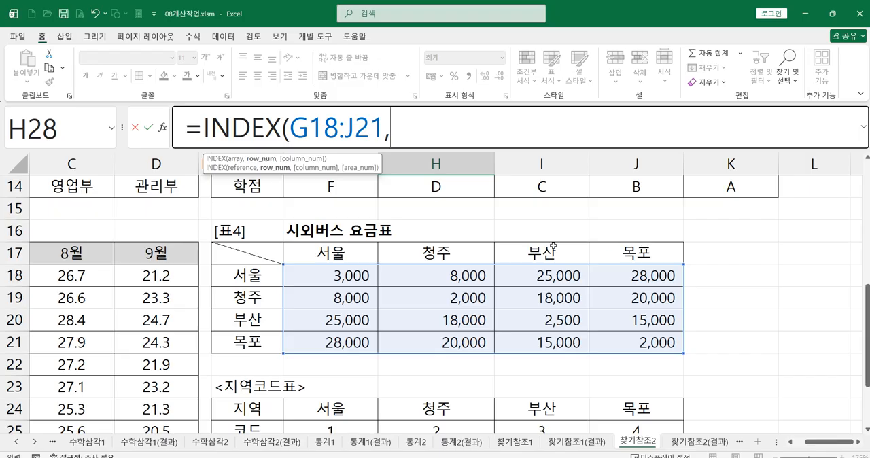
pyautogui.write('3')
pyautogui.write(',')
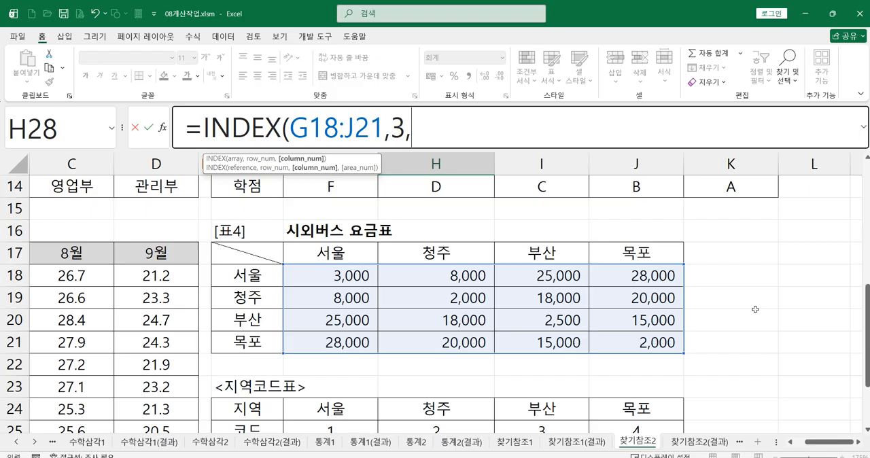
pyautogui.write('4')
pyautogui.write(')')
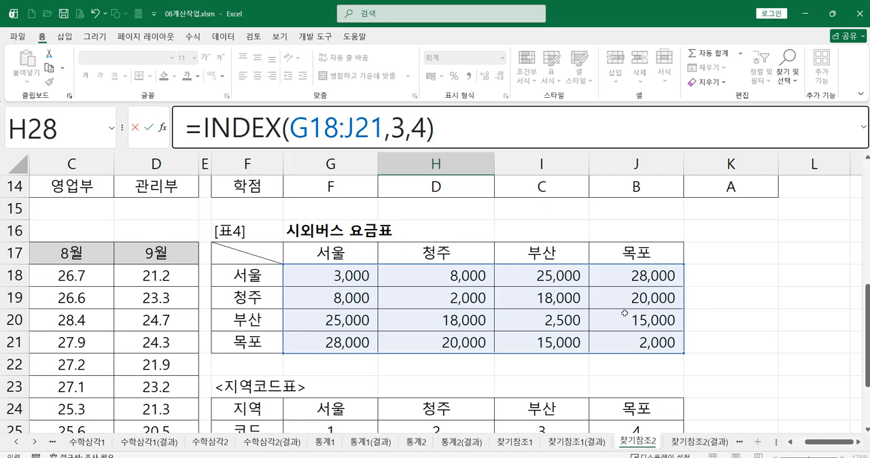
pyautogui.press('Return')
pyautogui.click(435, 388)
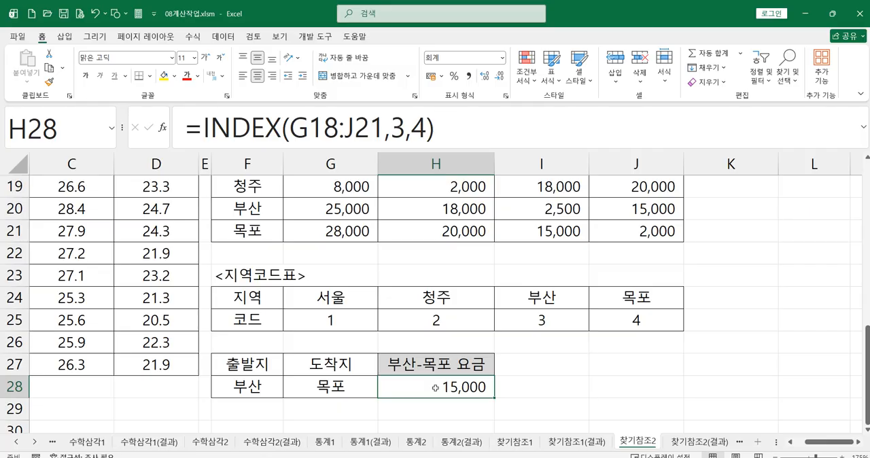
# Examine the row number 3 and column number 4 arguments of the H28 INDEX formula against the [표4] fare table.
pyautogui.click(392, 133)
pyautogui.doubleClick(398, 129)
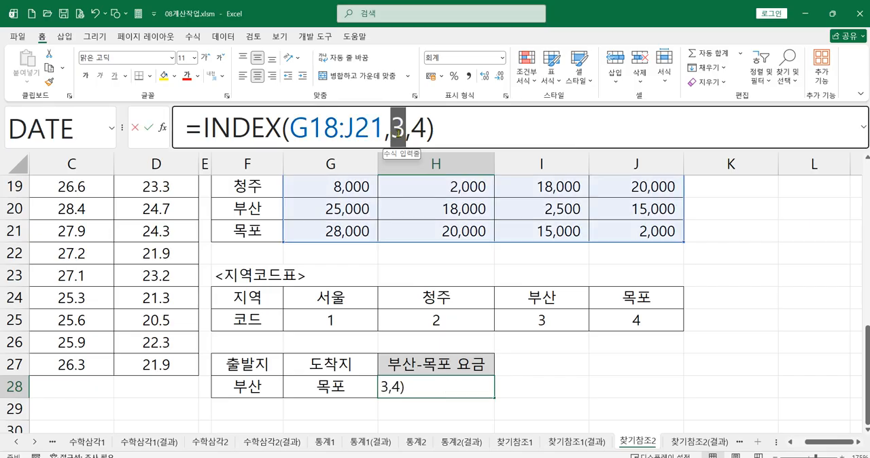
pyautogui.doubleClick(418, 131)
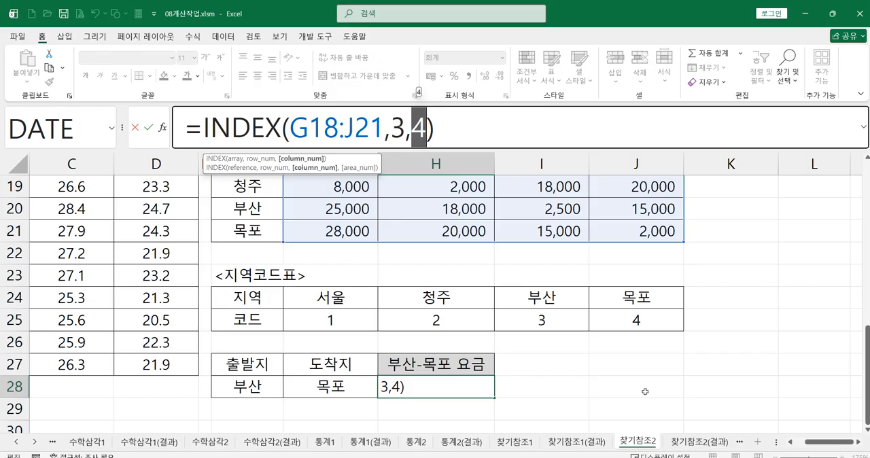
pyautogui.scroll(1, 548, 373)
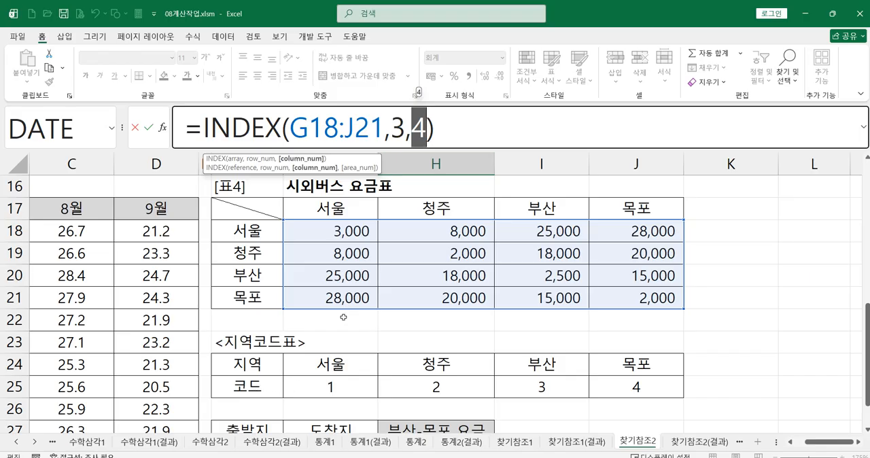
pyautogui.click(395, 126)
pyautogui.doubleClick(395, 127)
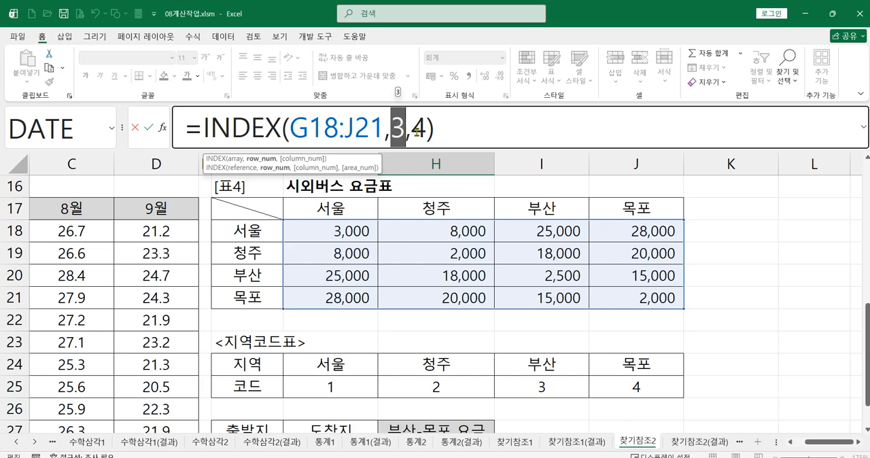
pyautogui.click(417, 131)
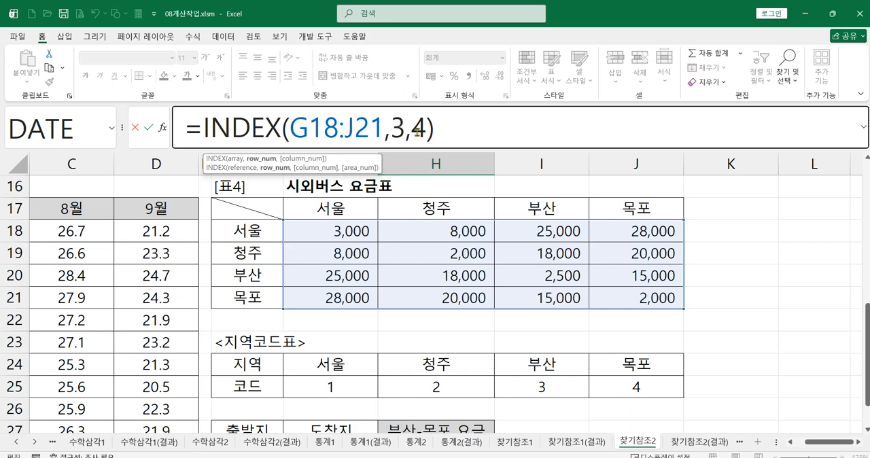
pyautogui.doubleClick(418, 132)
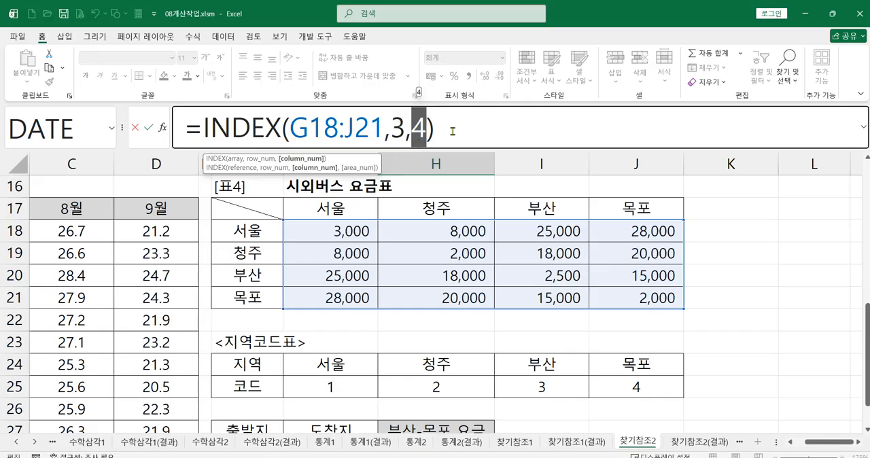
pyautogui.click(454, 136)
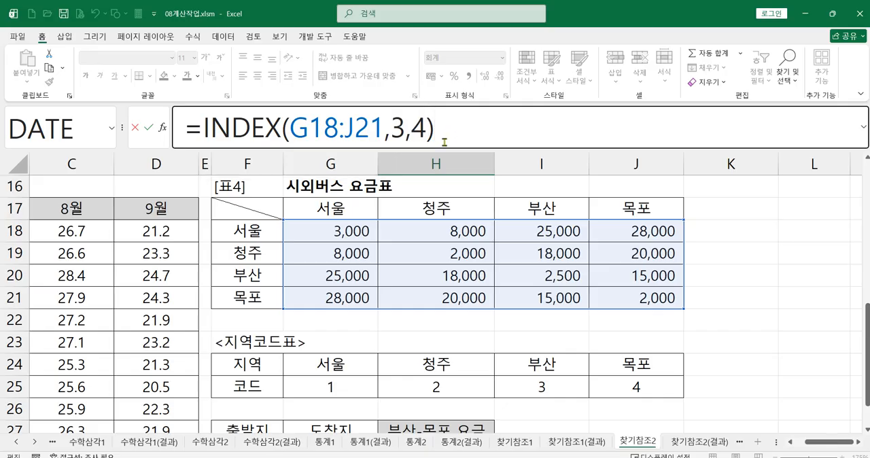
pyautogui.press('Return')
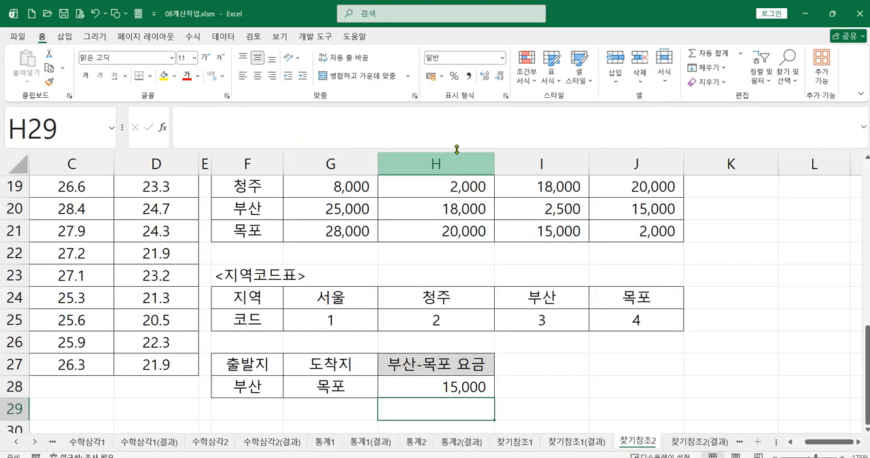
pyautogui.click(428, 386)
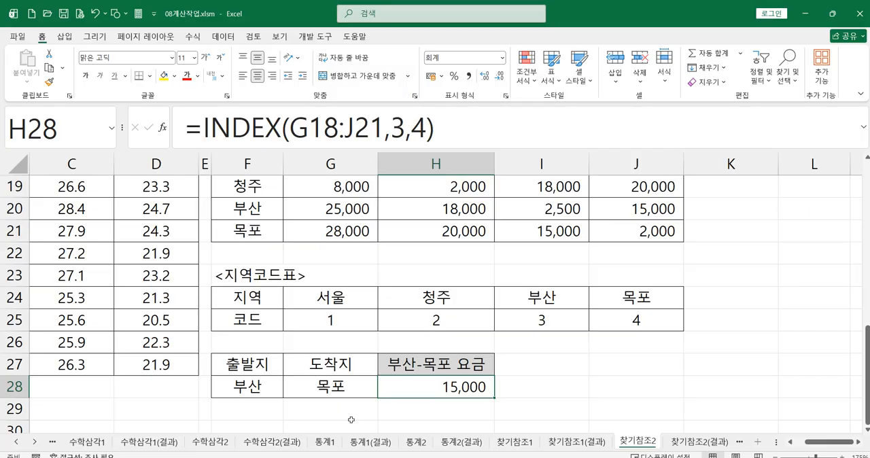
pyautogui.click(339, 346)
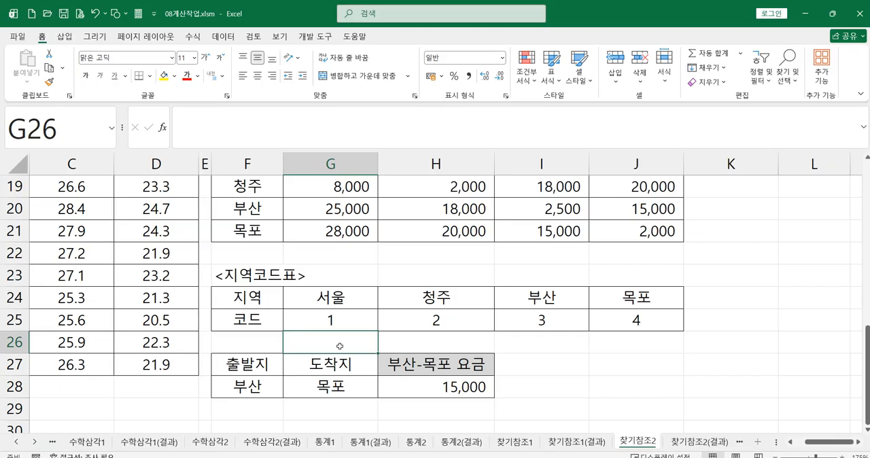
pyautogui.write('=h')
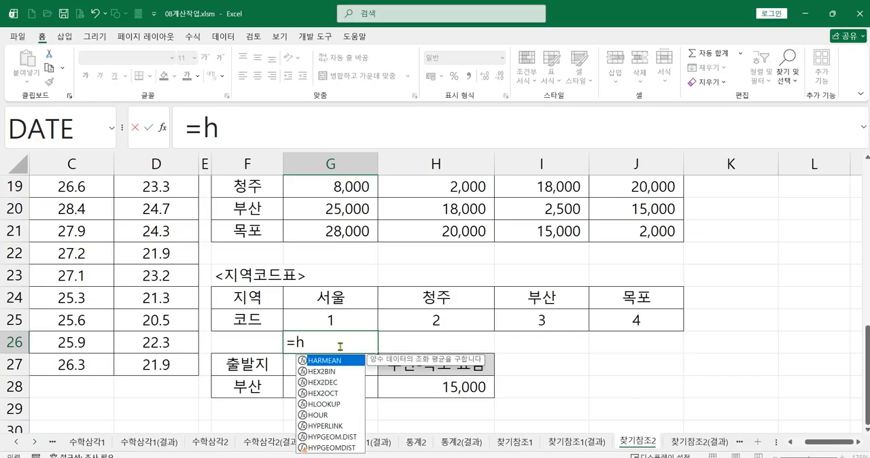
pyautogui.doubleClick(325, 403)
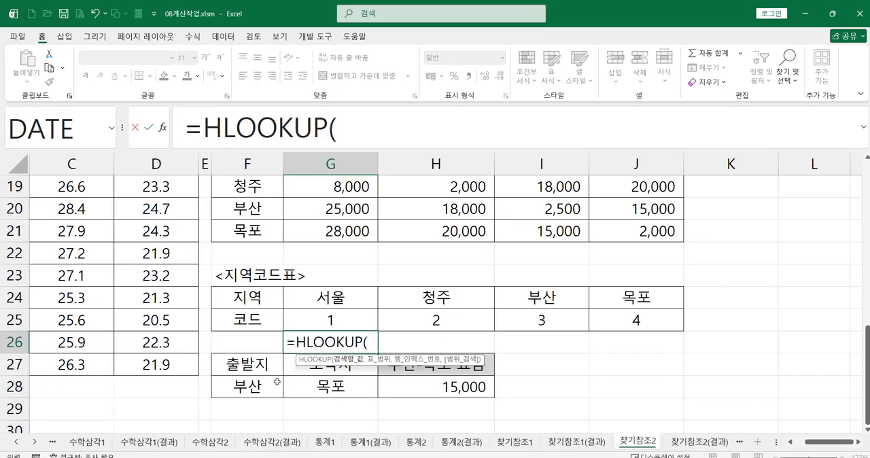
pyautogui.press('Escape')
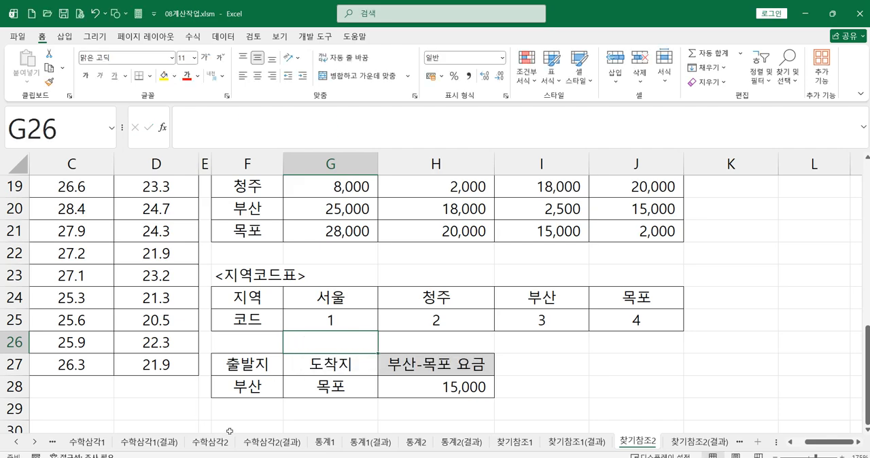
# Start an HLOOKUP formula in F29, below the departure region, with F28 as the lookup value.
pyautogui.click(240, 414)
pyautogui.write('=')
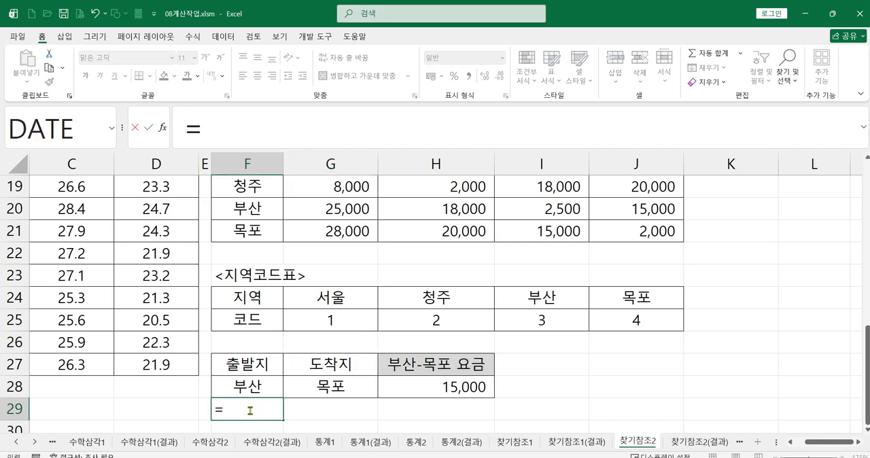
pyautogui.write('h')
pyautogui.doubleClick(314, 415)
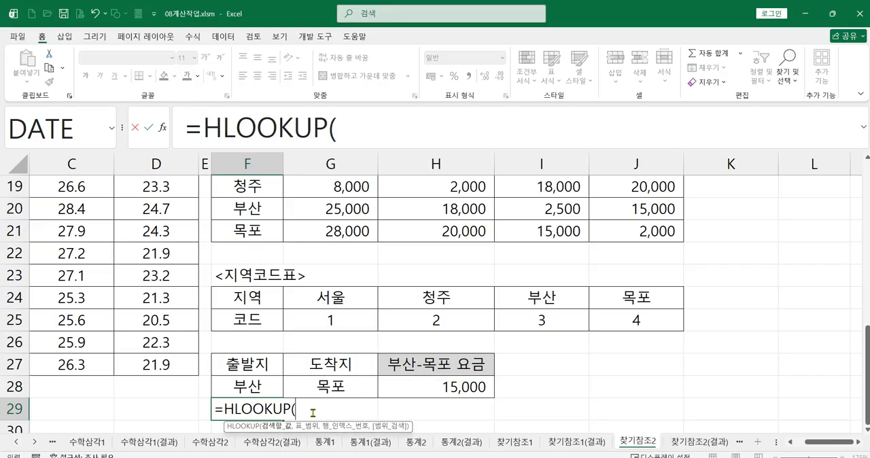
pyautogui.click(162, 127)
pyautogui.moveTo(381, 196); pyautogui.dragTo(482, 209)
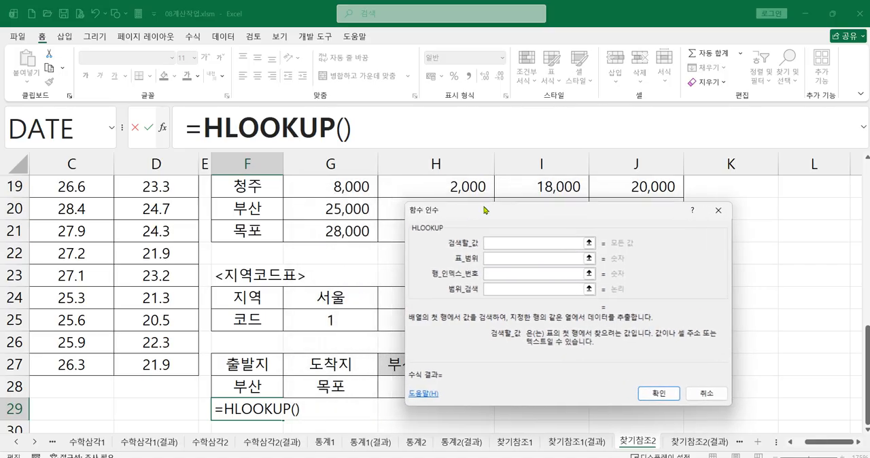
pyautogui.click(245, 383)
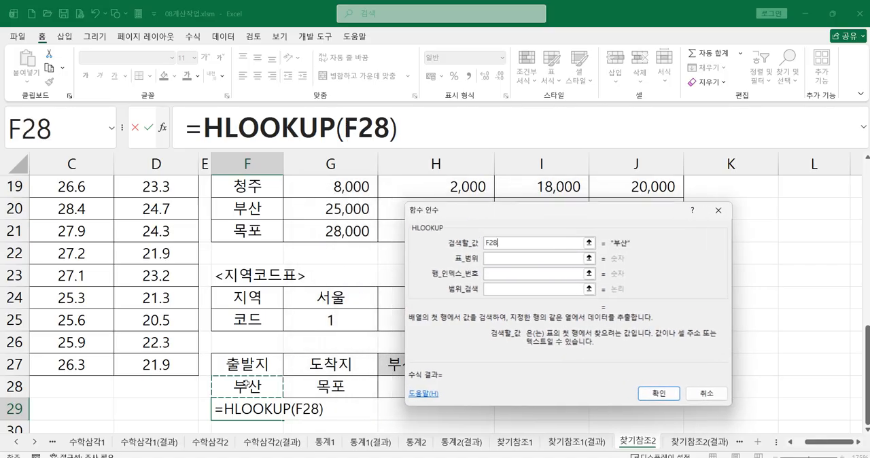
# Complete the F29 HLOOKUP with table range G24:J25 from the region code table, row index 2 and range lookup 0.
pyautogui.click(494, 258)
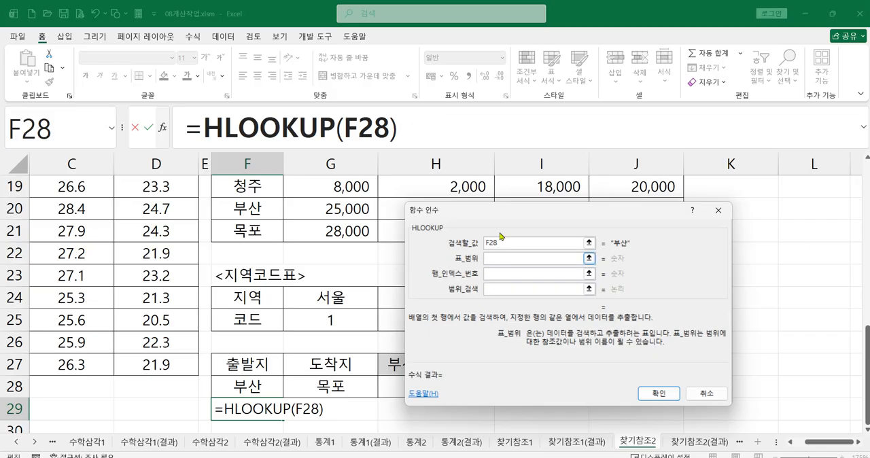
pyautogui.moveTo(507, 215); pyautogui.dragTo(562, 69)
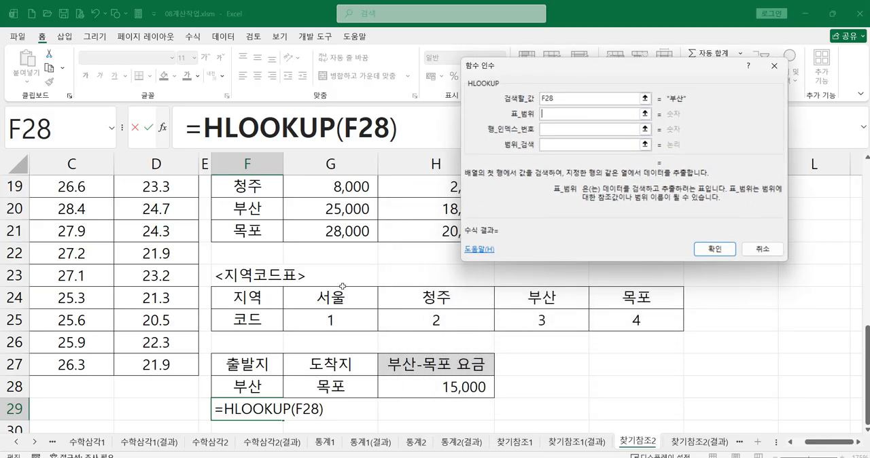
pyautogui.moveTo(351, 300); pyautogui.dragTo(637, 322)
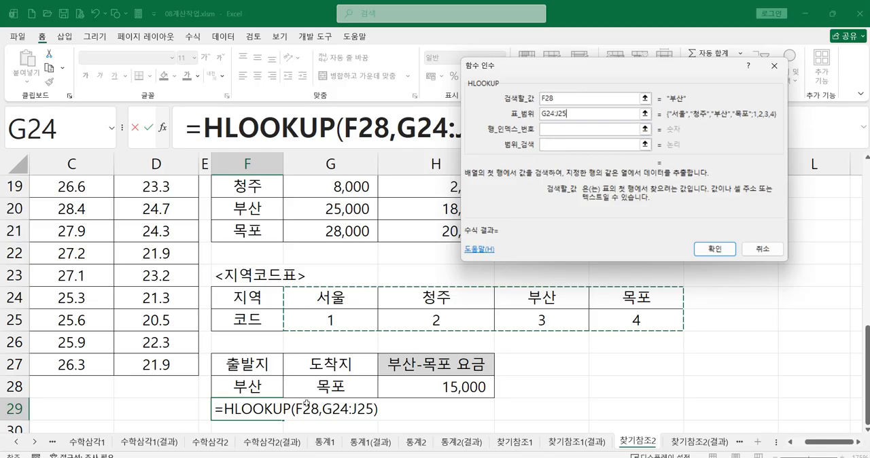
pyautogui.click(563, 131)
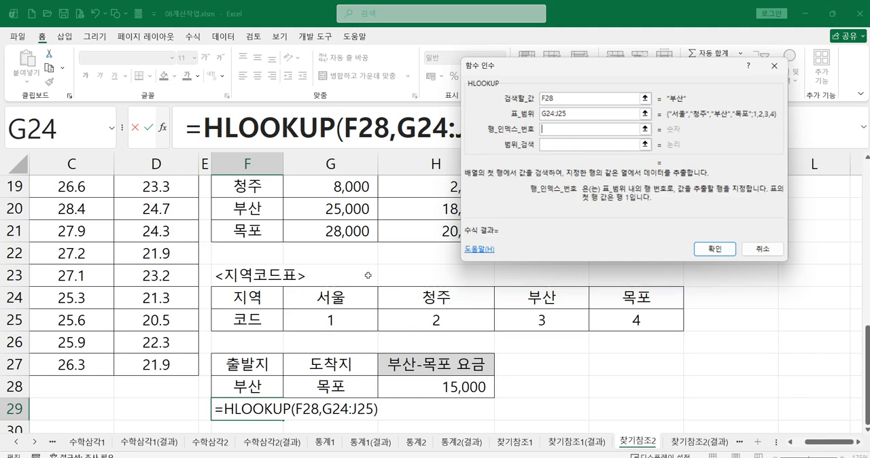
pyautogui.write('2')
pyautogui.click(563, 147)
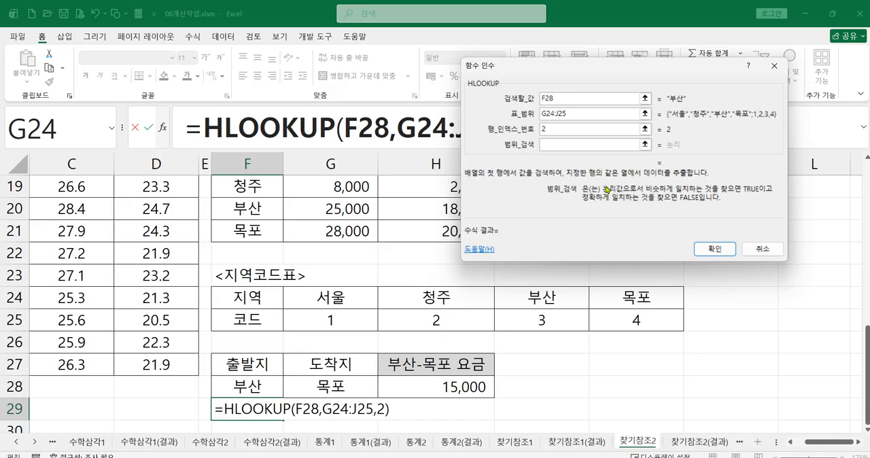
pyautogui.write('0')
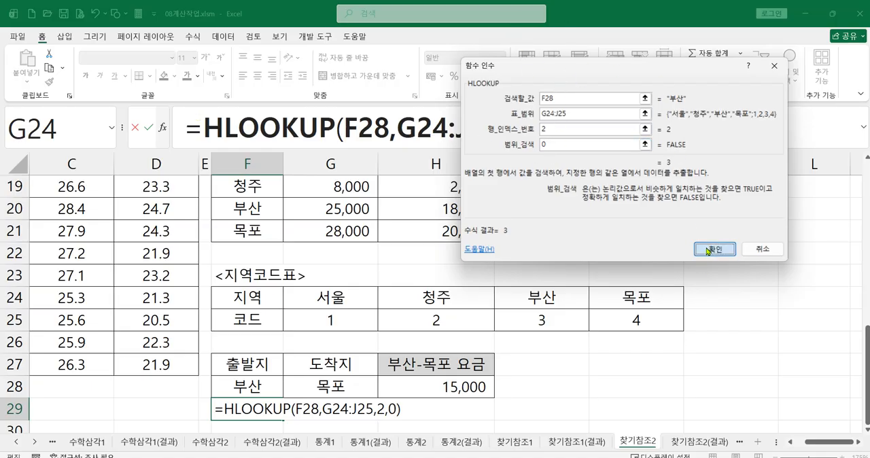
pyautogui.press('Return')
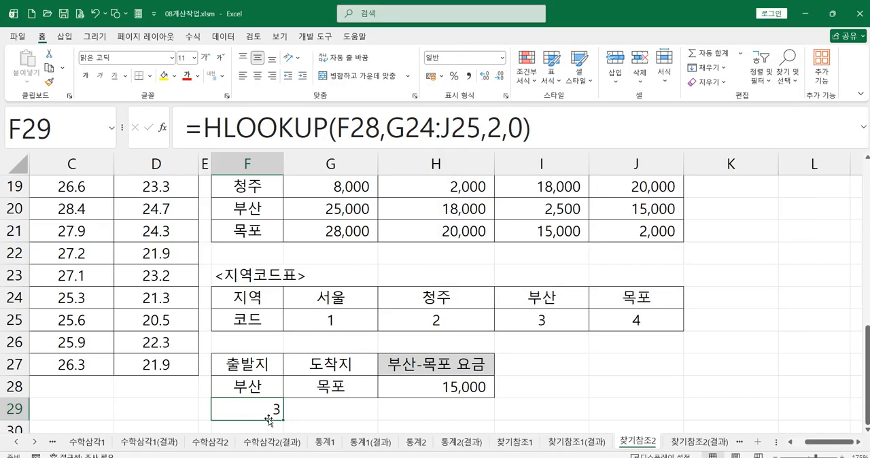
# Start an HLOOKUP formula in G29, below the arrival region, with G28 as the lookup value.
pyautogui.click(314, 408)
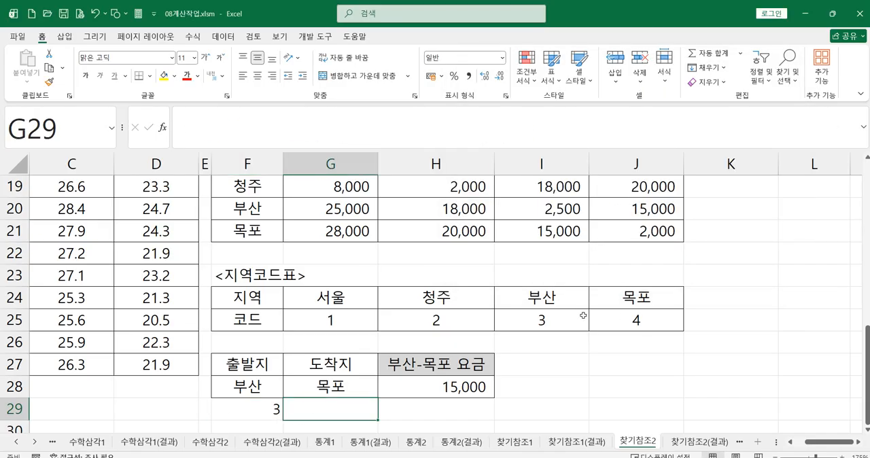
pyautogui.write('=h')
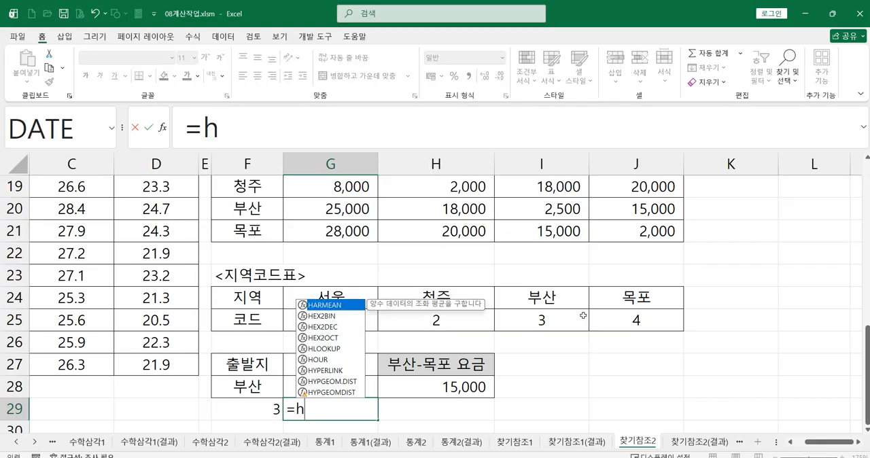
pyautogui.doubleClick(336, 348)
pyautogui.click(162, 128)
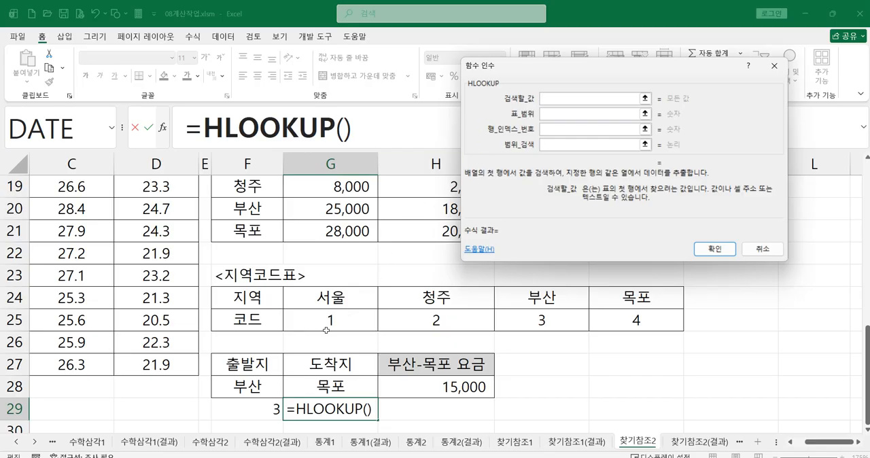
pyautogui.click(318, 382)
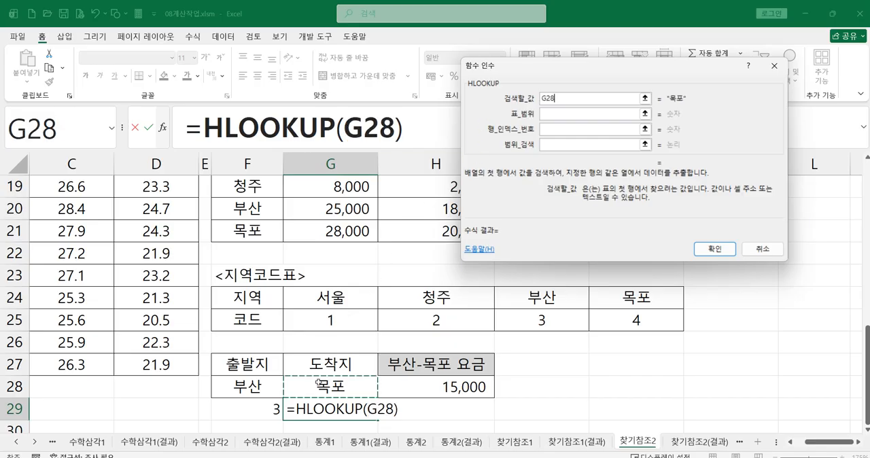
# Complete the G29 HLOOKUP with the region code range G24:J25, row index 2 and exact match 0.
pyautogui.click(557, 114)
pyautogui.moveTo(358, 289); pyautogui.dragTo(620, 315)
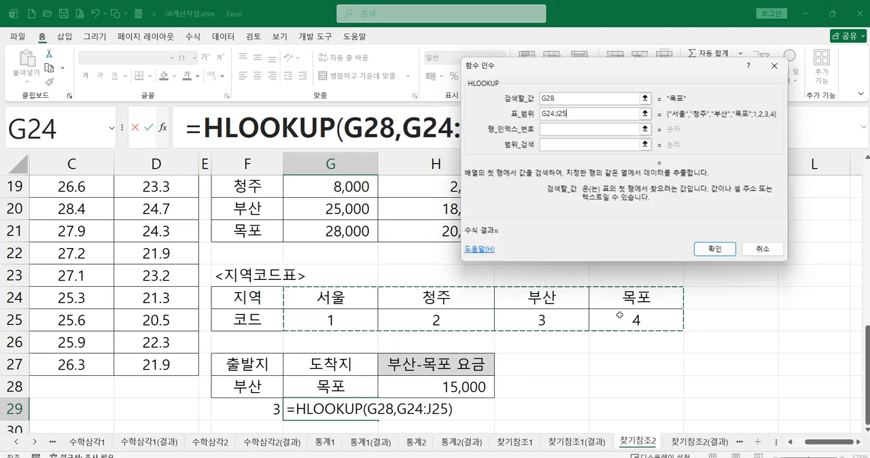
pyautogui.click(566, 129)
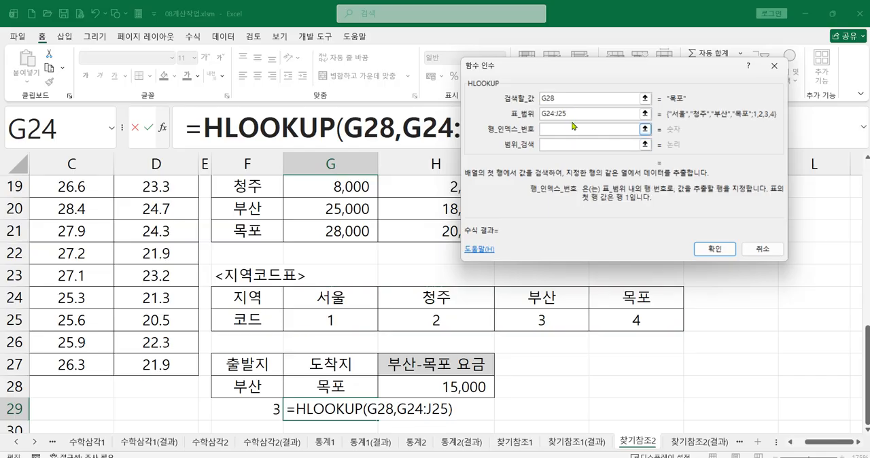
pyautogui.write('2')
pyautogui.click(571, 146)
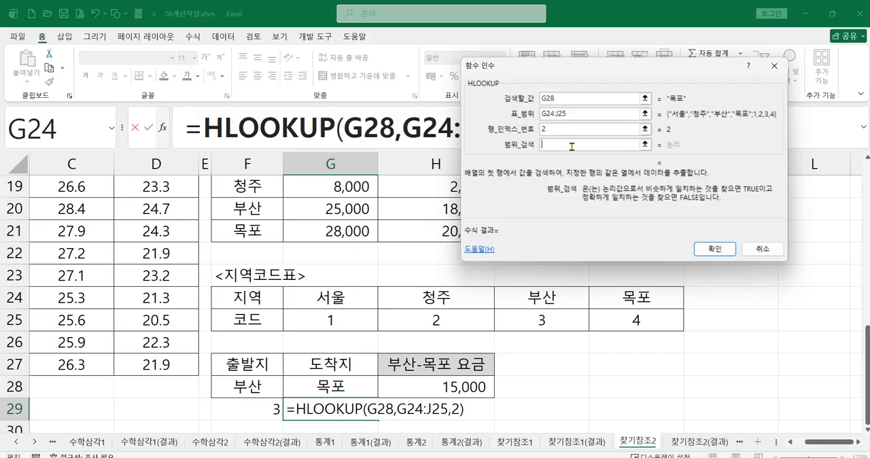
pyautogui.write('0')
pyautogui.click(692, 251)
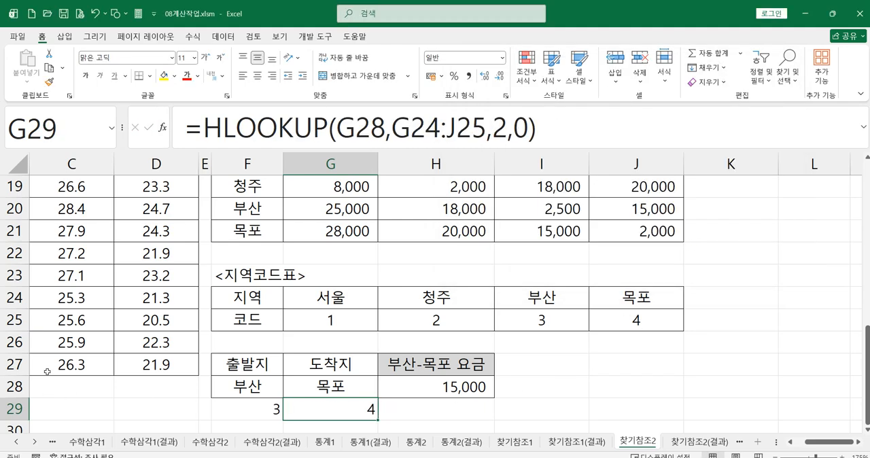
# Delete the row number, column number and closing parenthesis from the H28 formula, leaving =INDEX(G18:J21, open for editing.
pyautogui.click(438, 386)
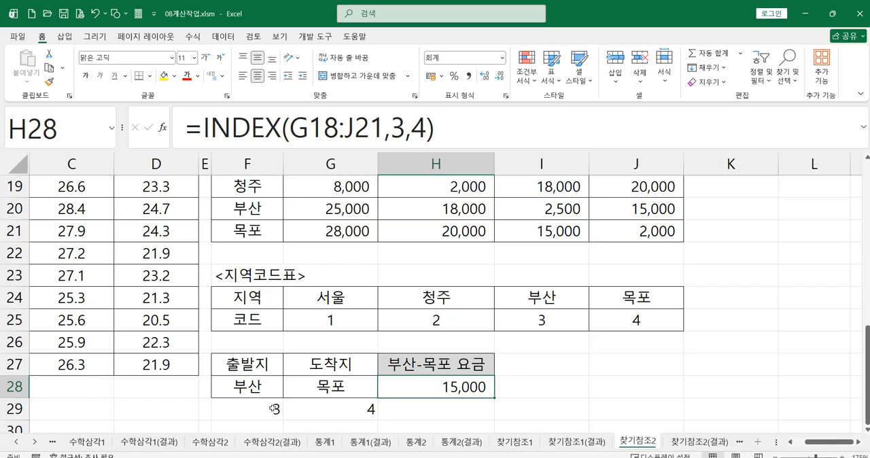
pyautogui.click(392, 129)
pyautogui.moveTo(392, 129); pyautogui.dragTo(439, 128)
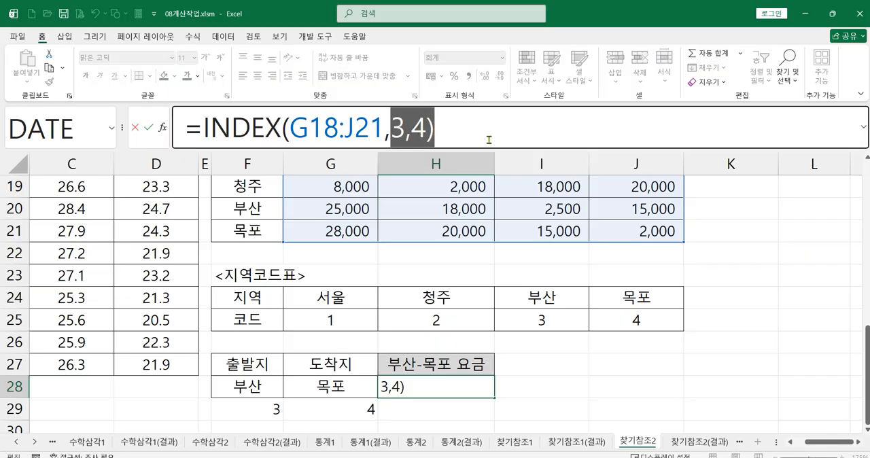
pyautogui.press('BackSpace')
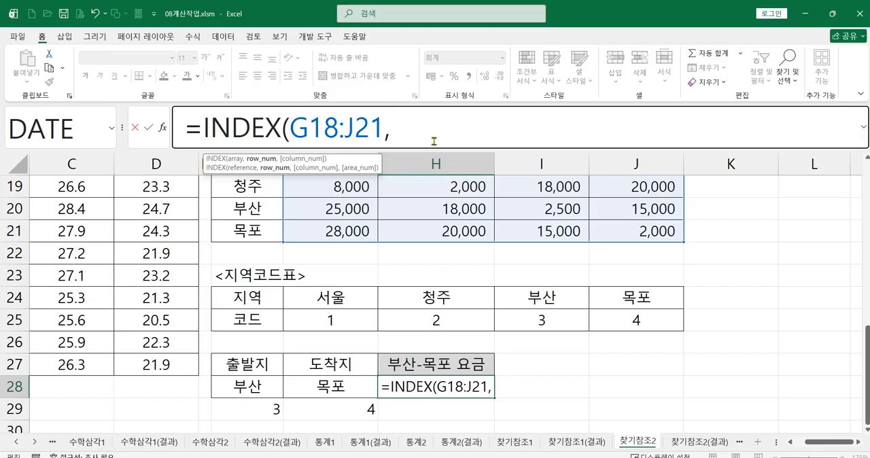
# Start an HLOOKUP as the row number argument of H28's INDEX formula, with departure region F28 as the lookup value.
pyautogui.write('h')
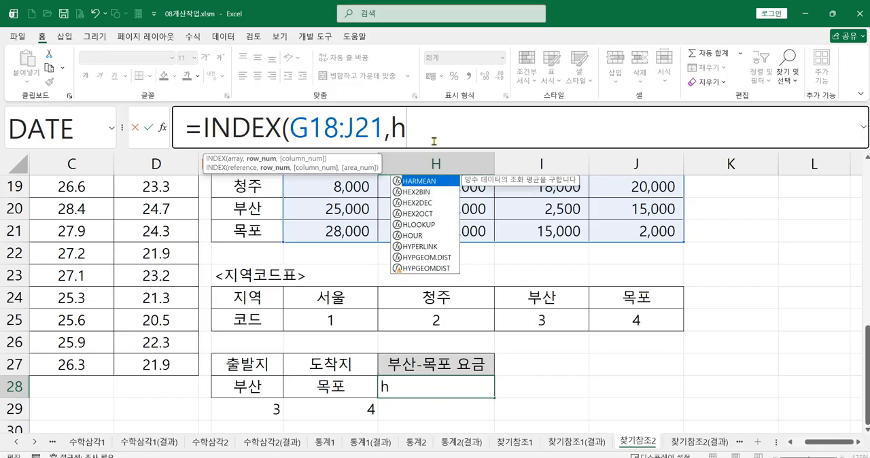
pyautogui.click(420, 225)
pyautogui.doubleClick(419, 225)
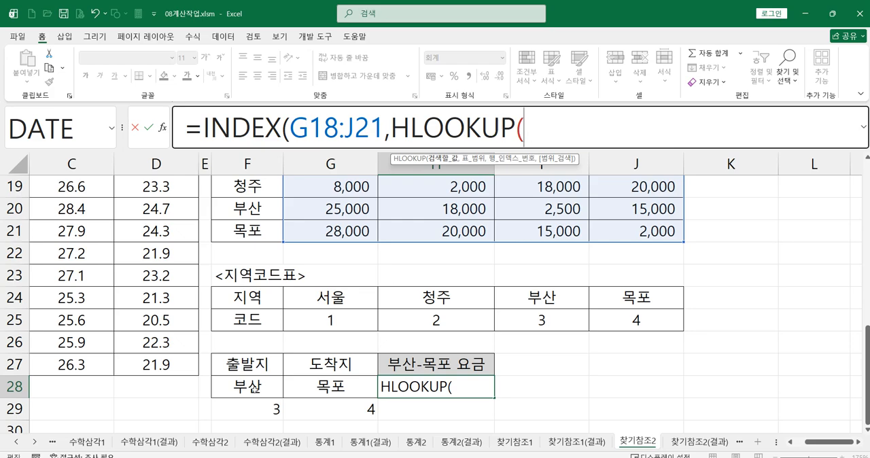
pyautogui.click(256, 389)
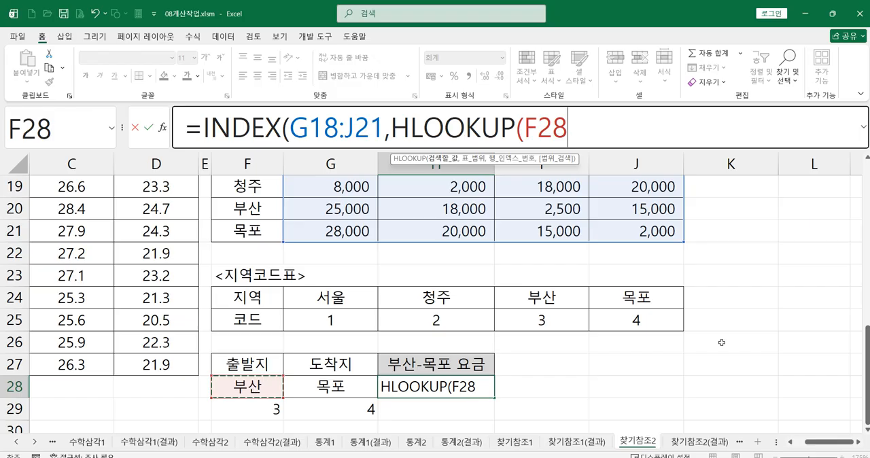
pyautogui.write(',')
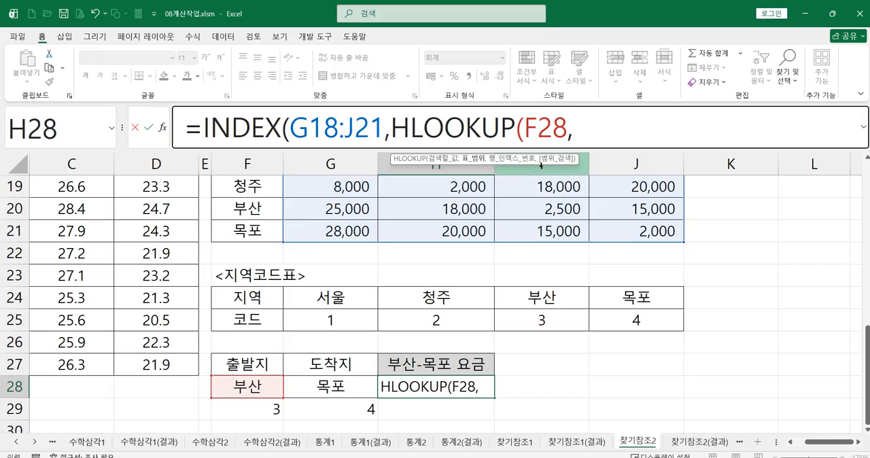
# Complete the row number HLOOKUP with region code range G24:J25, row index 2 and exact match FALSE.
pyautogui.moveTo(357, 292); pyautogui.dragTo(624, 311)
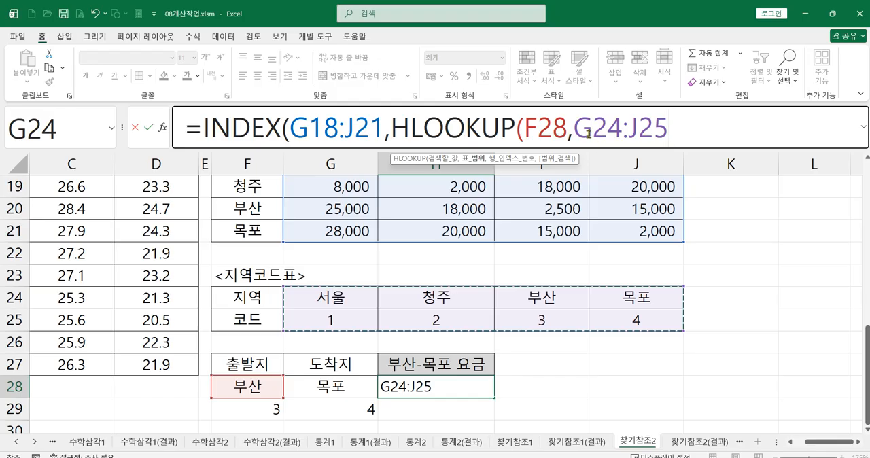
pyautogui.write(',')
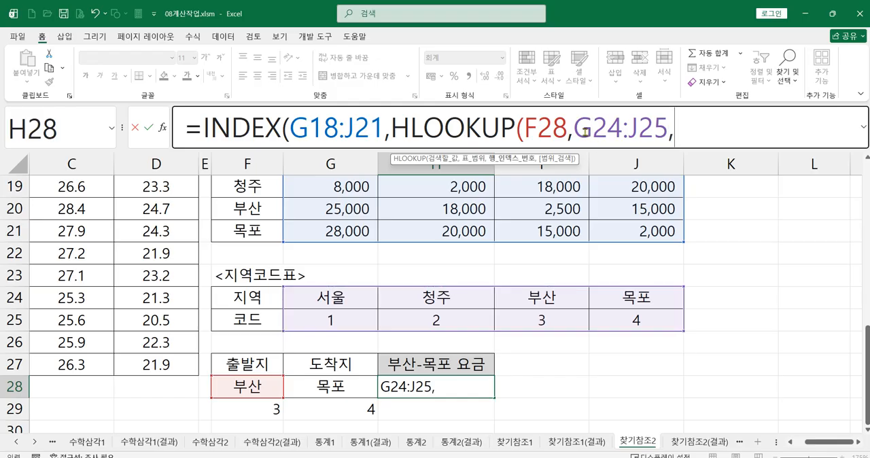
pyautogui.write('2')
pyautogui.write(',')
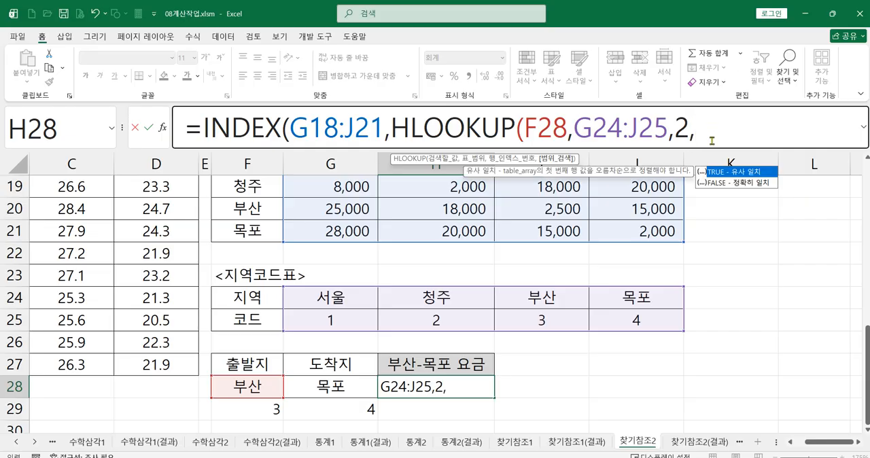
pyautogui.doubleClick(717, 183)
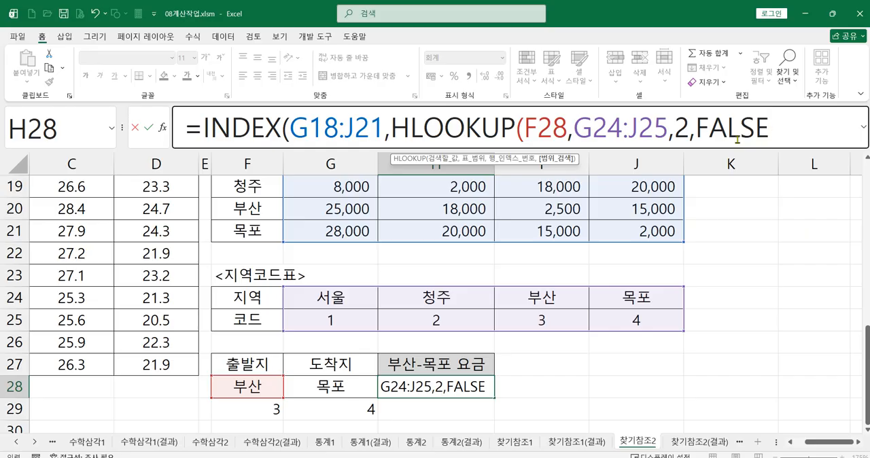
pyautogui.write('),')
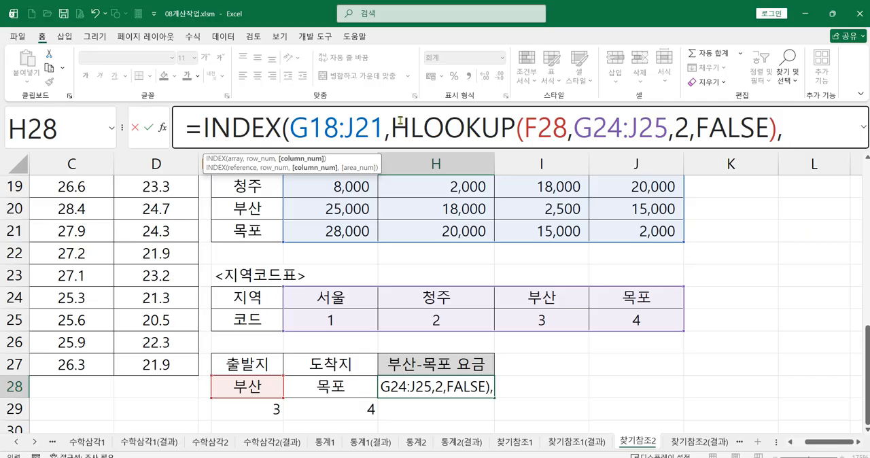
# Expand the formula bar and start a second HLOOKUP as the INDEX column number, with arrival region G28 as the lookup value.
pyautogui.moveTo(393, 127); pyautogui.dragTo(777, 117)
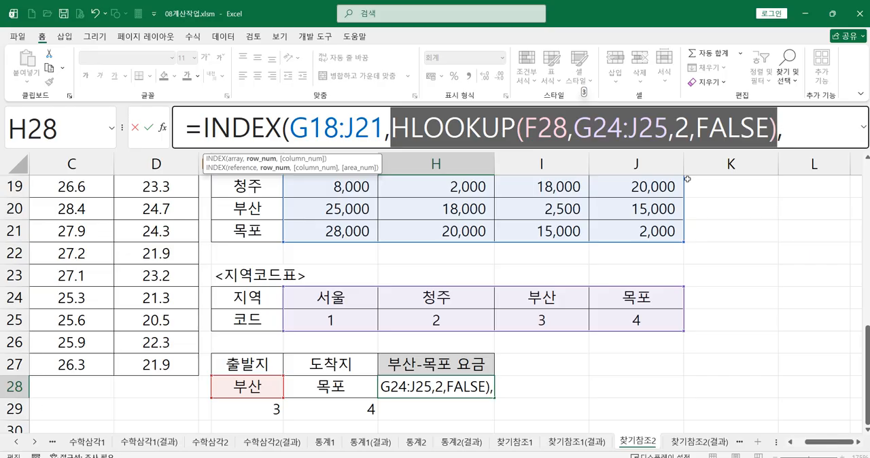
pyautogui.click(866, 126)
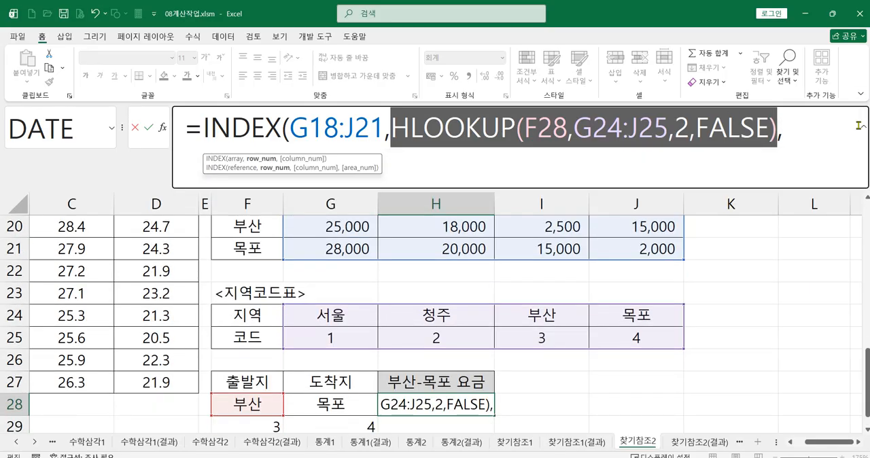
pyautogui.click(813, 139)
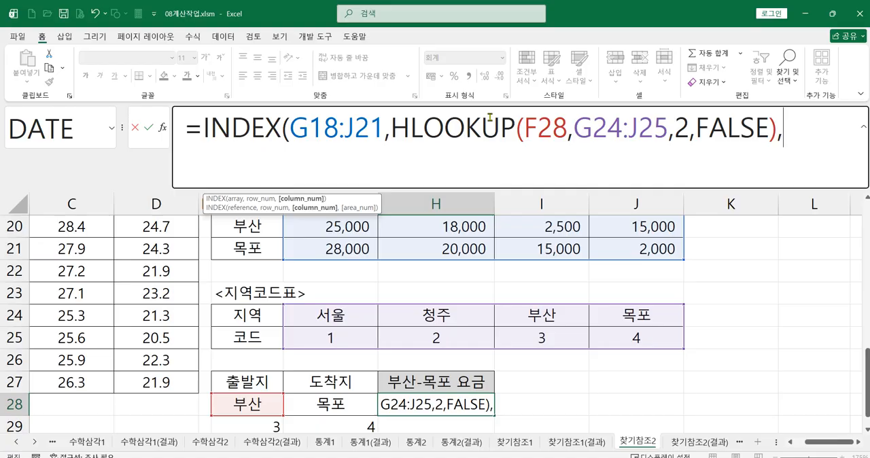
pyautogui.write('h')
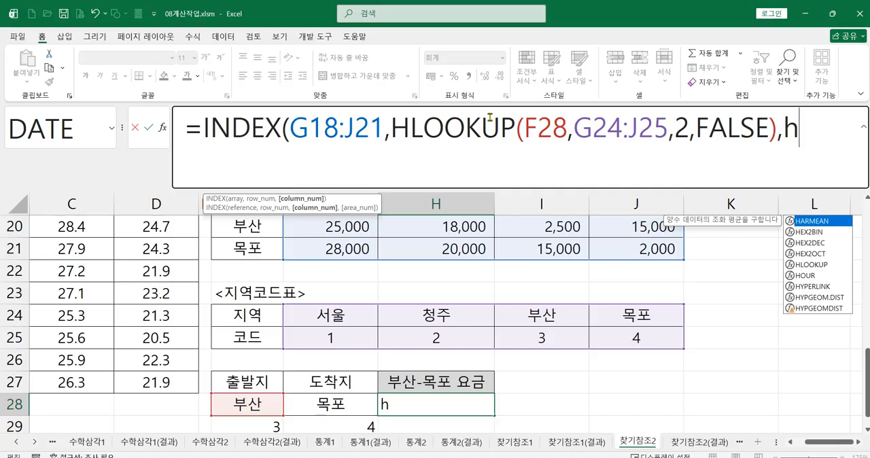
pyautogui.doubleClick(811, 264)
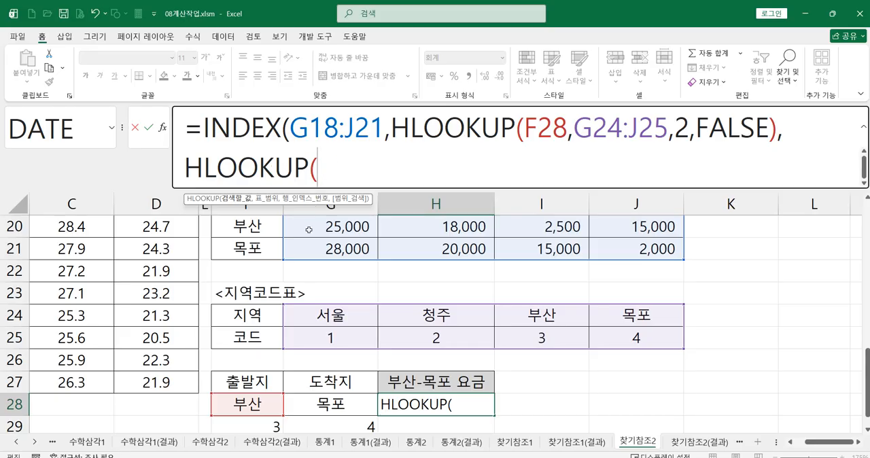
pyautogui.click(351, 406)
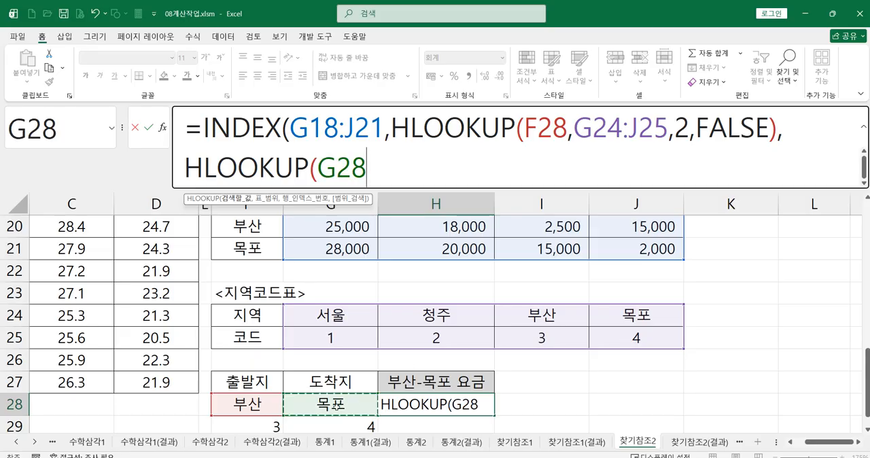
pyautogui.write(',')
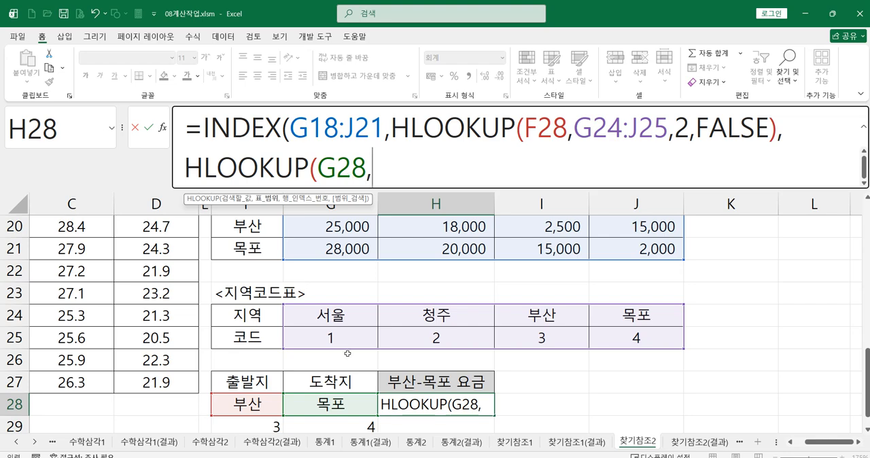
# Complete the column number HLOOKUP with range G24:J25, row index 2 and FALSE, then close and enter the H28 INDEX formula.
pyautogui.moveTo(332, 314); pyautogui.dragTo(607, 343)
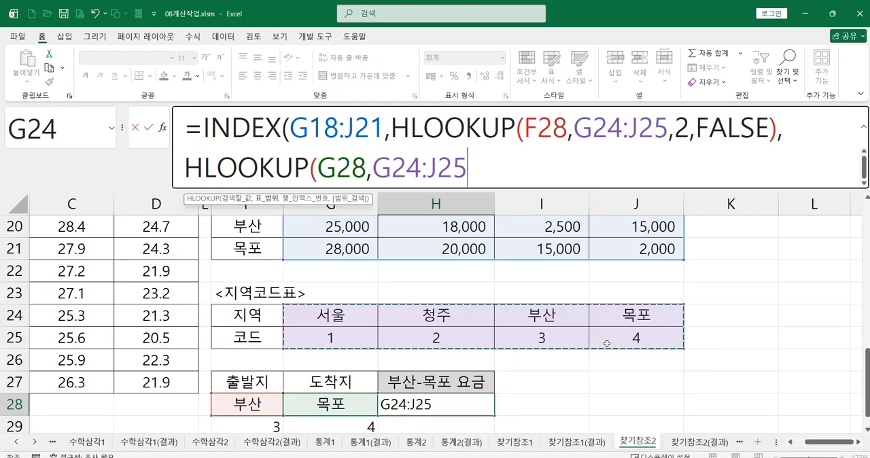
pyautogui.write(',')
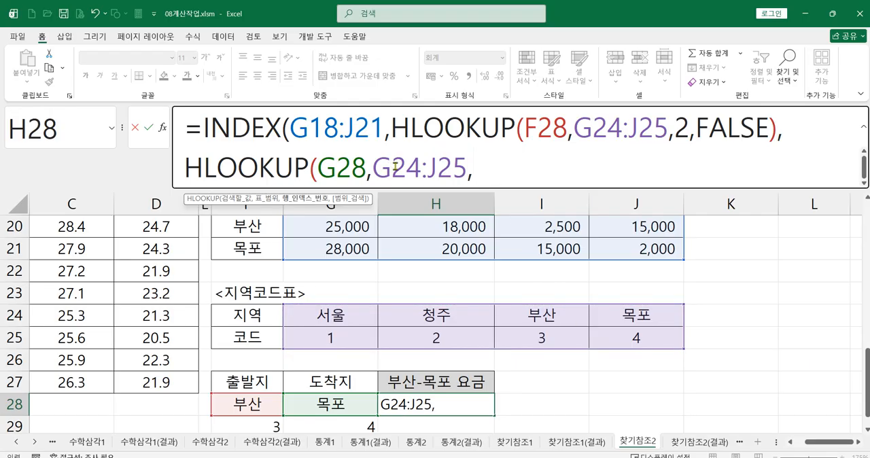
pyautogui.write('2')
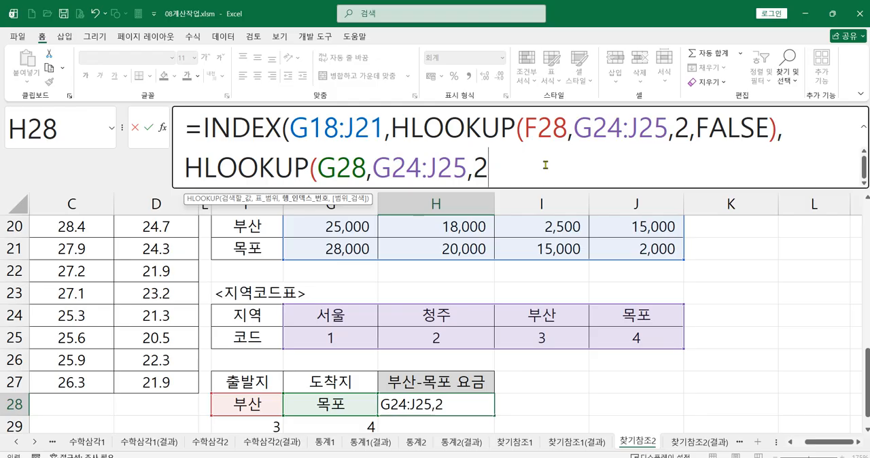
pyautogui.write(',')
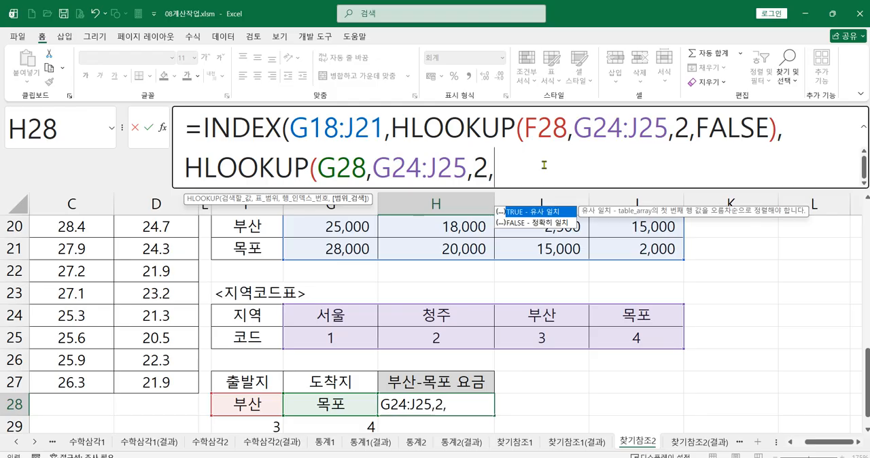
pyautogui.doubleClick(518, 223)
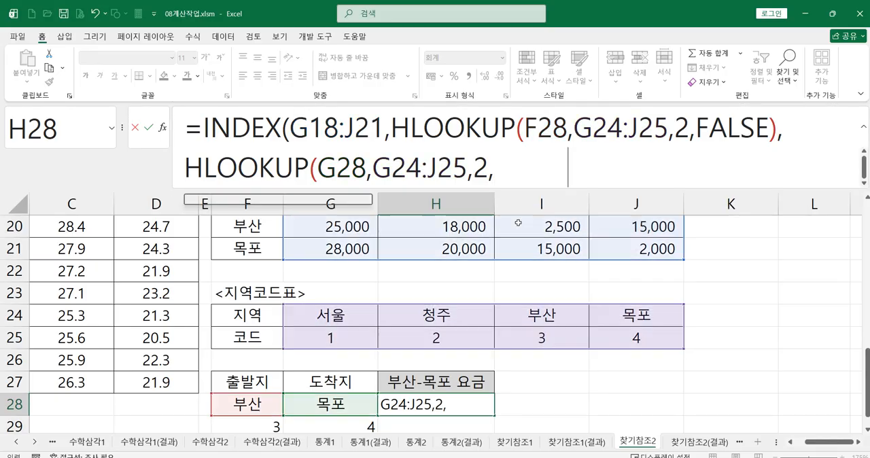
pyautogui.write(')')
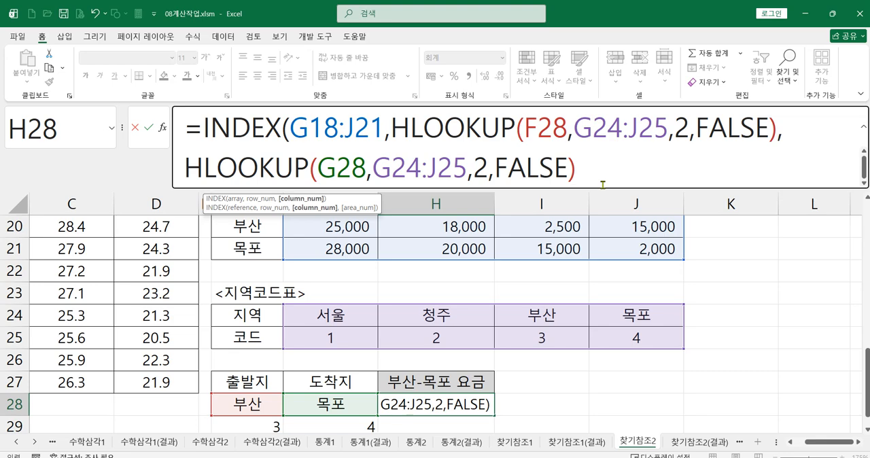
pyautogui.write(' )')
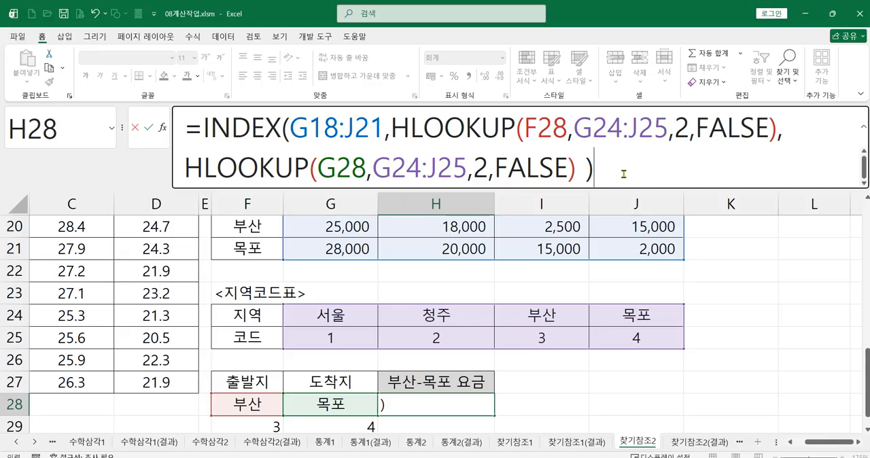
pyautogui.press('Return')
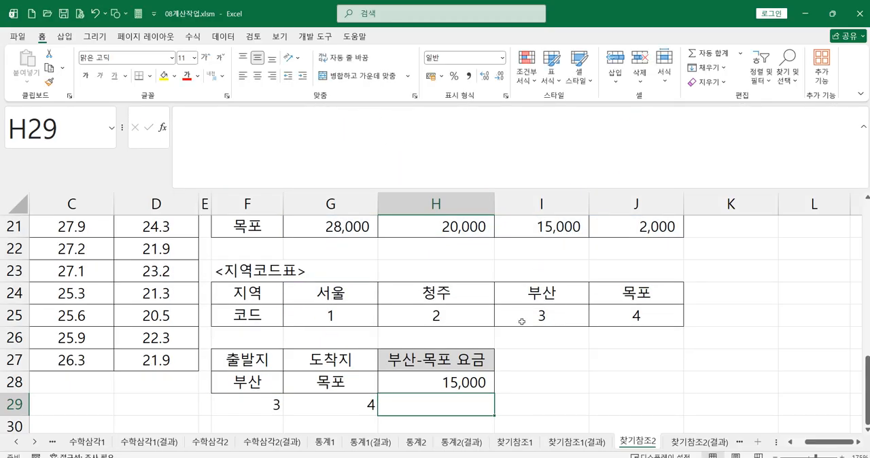
pyautogui.click(450, 388)
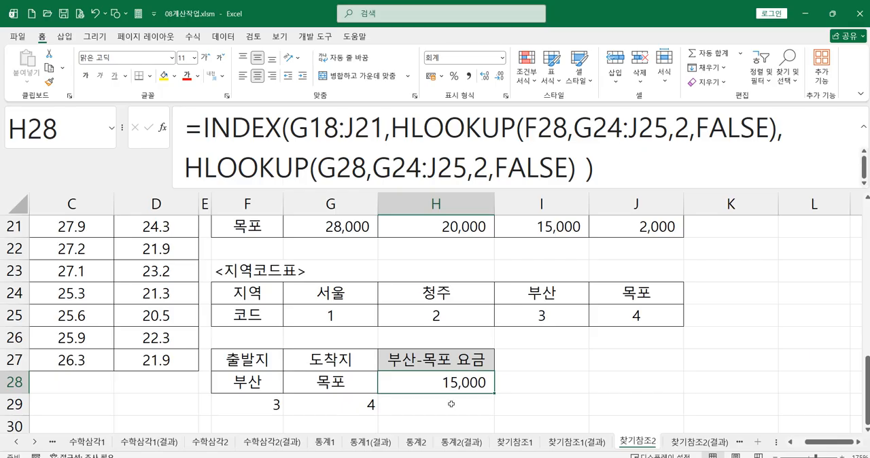